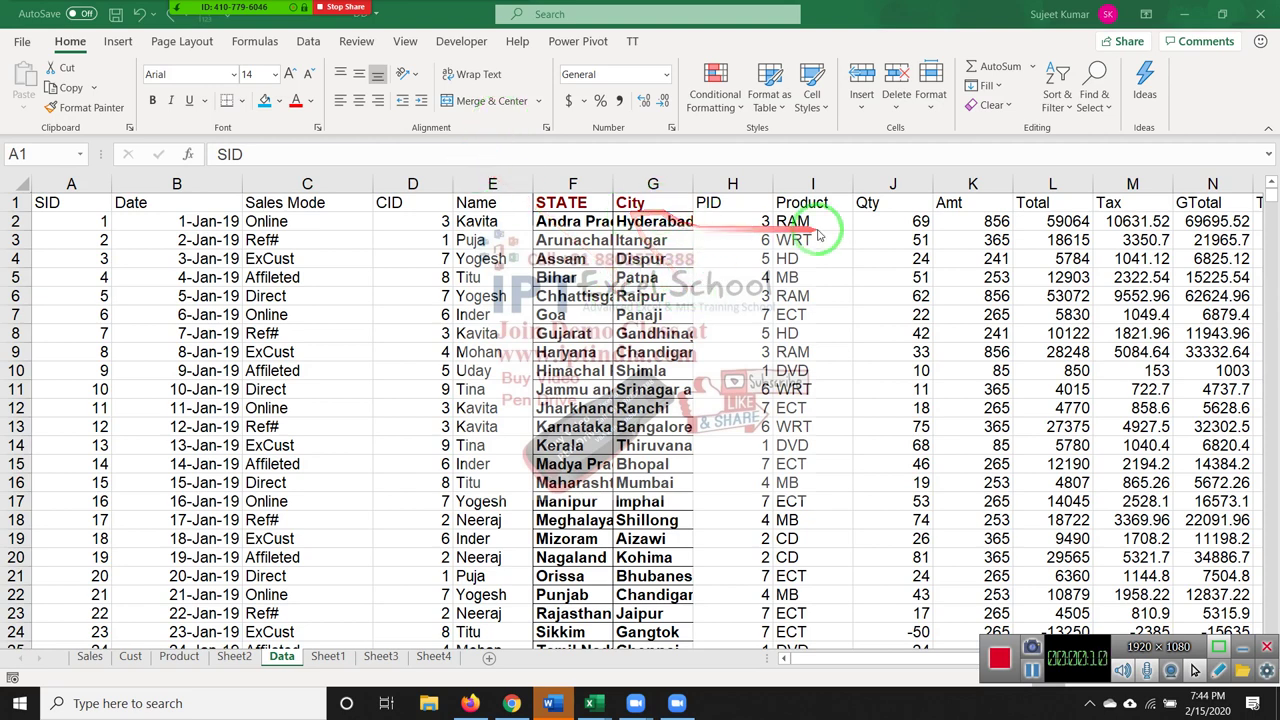
# Insert a blank row at row 10, then delete it again.
pyautogui.click(578, 277)
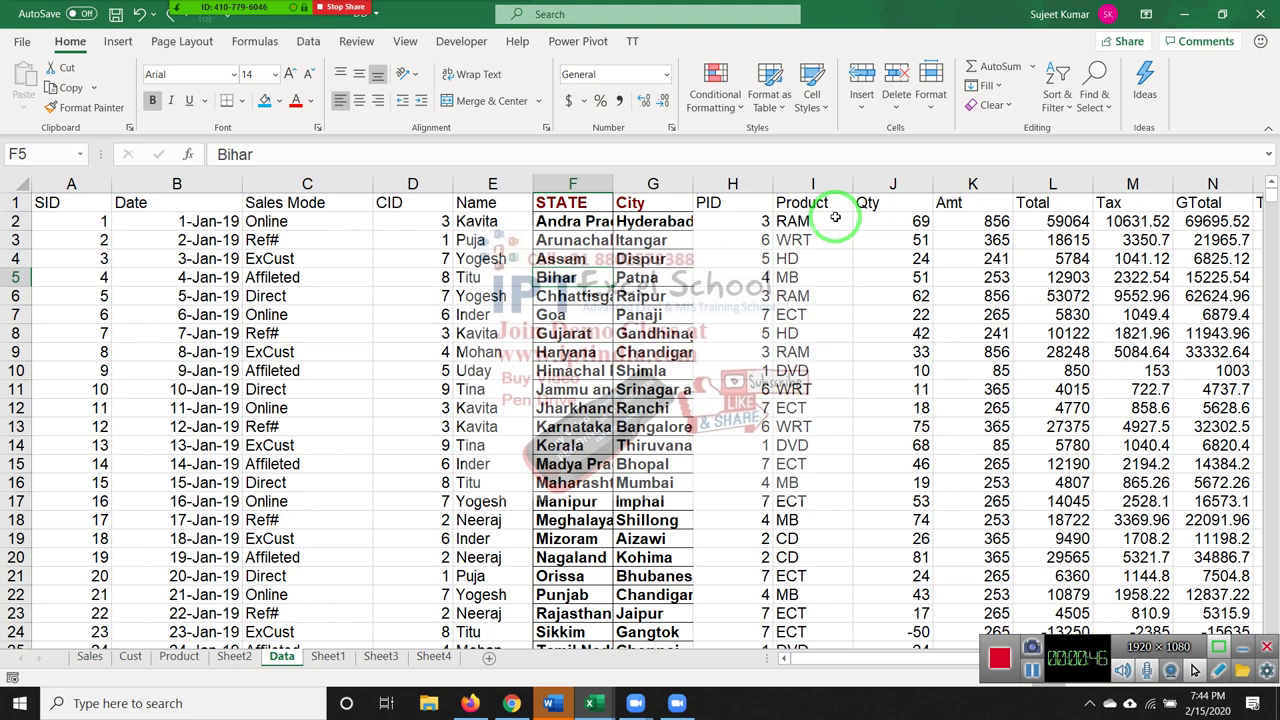
pyautogui.click(472, 241)
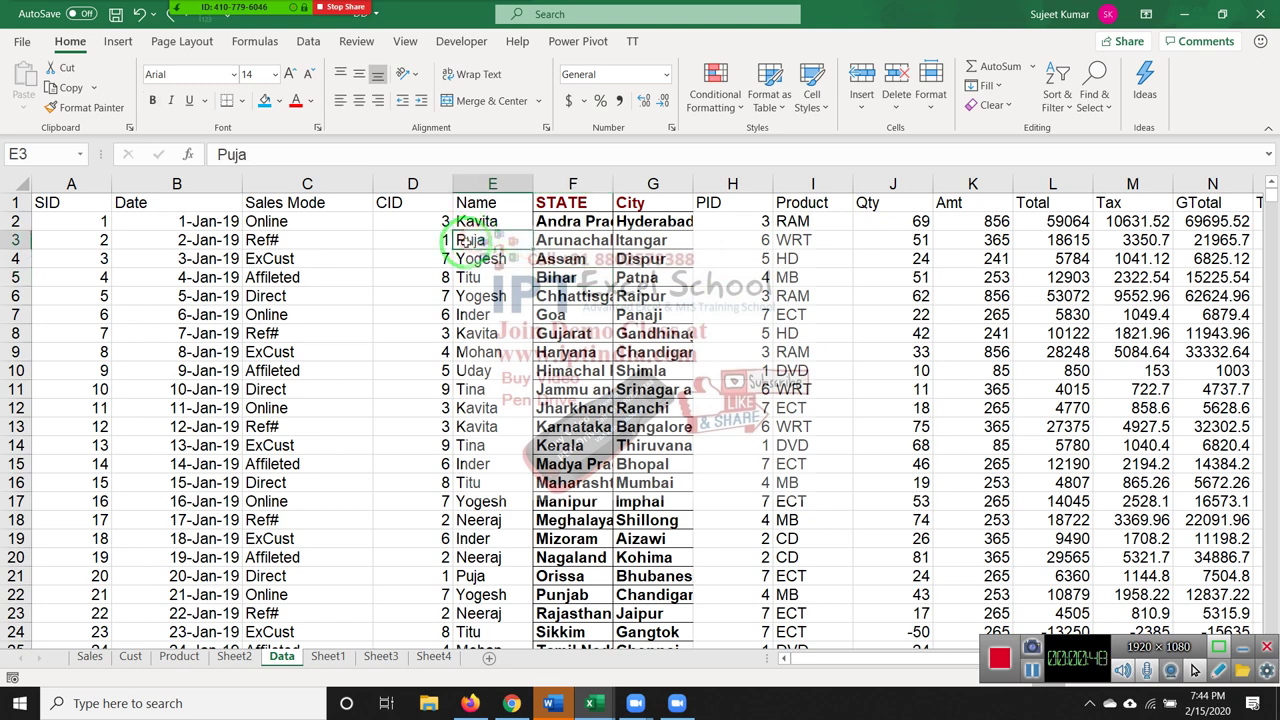
pyautogui.click(268, 8)
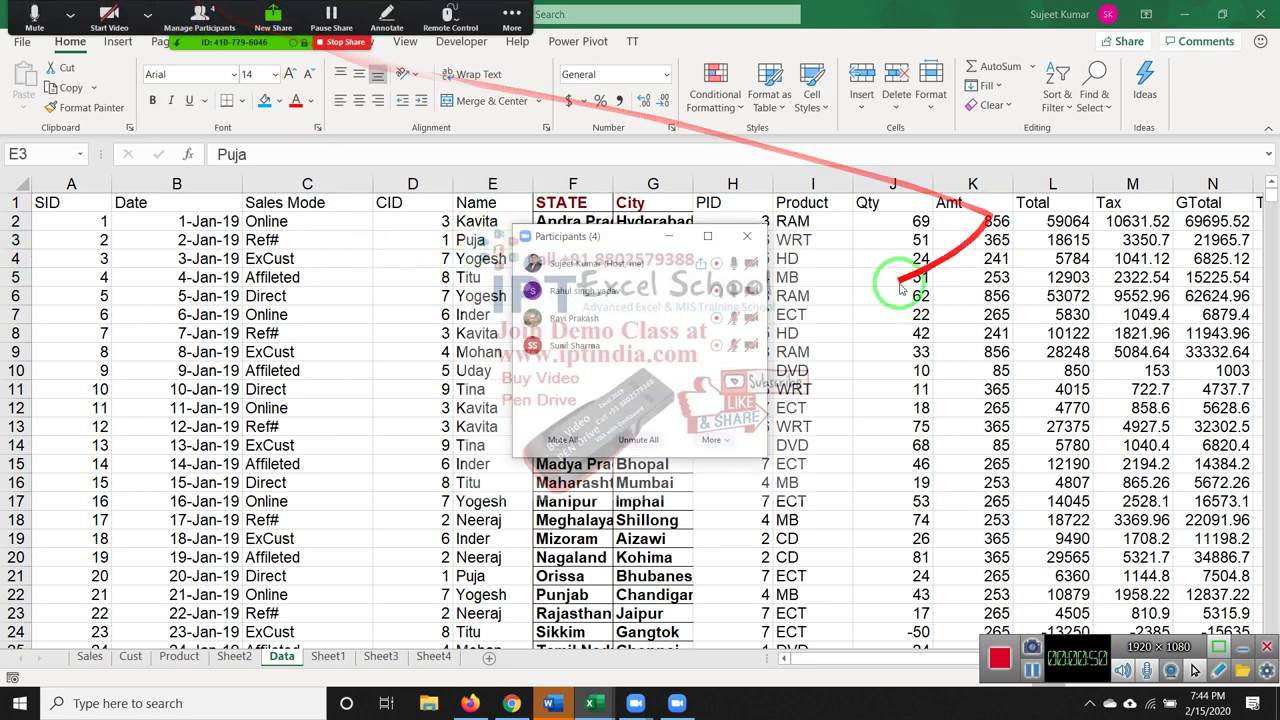
pyautogui.click(765, 236)
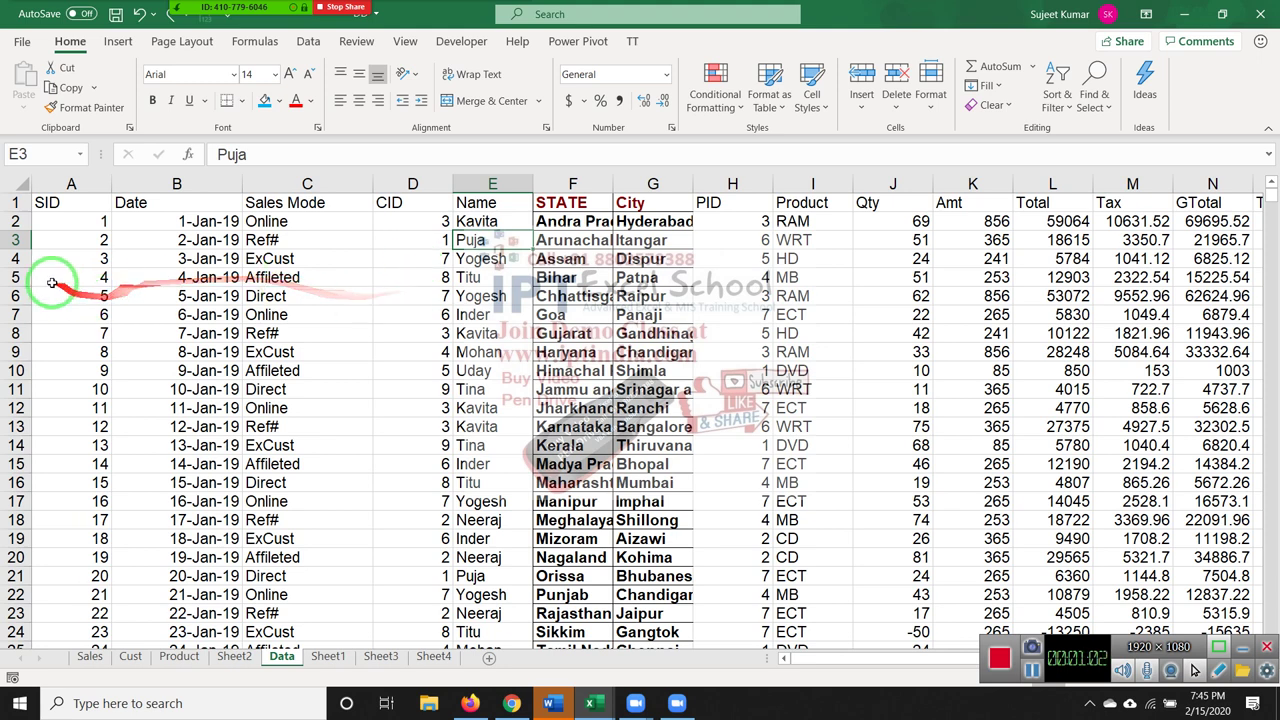
pyautogui.click(17, 370)
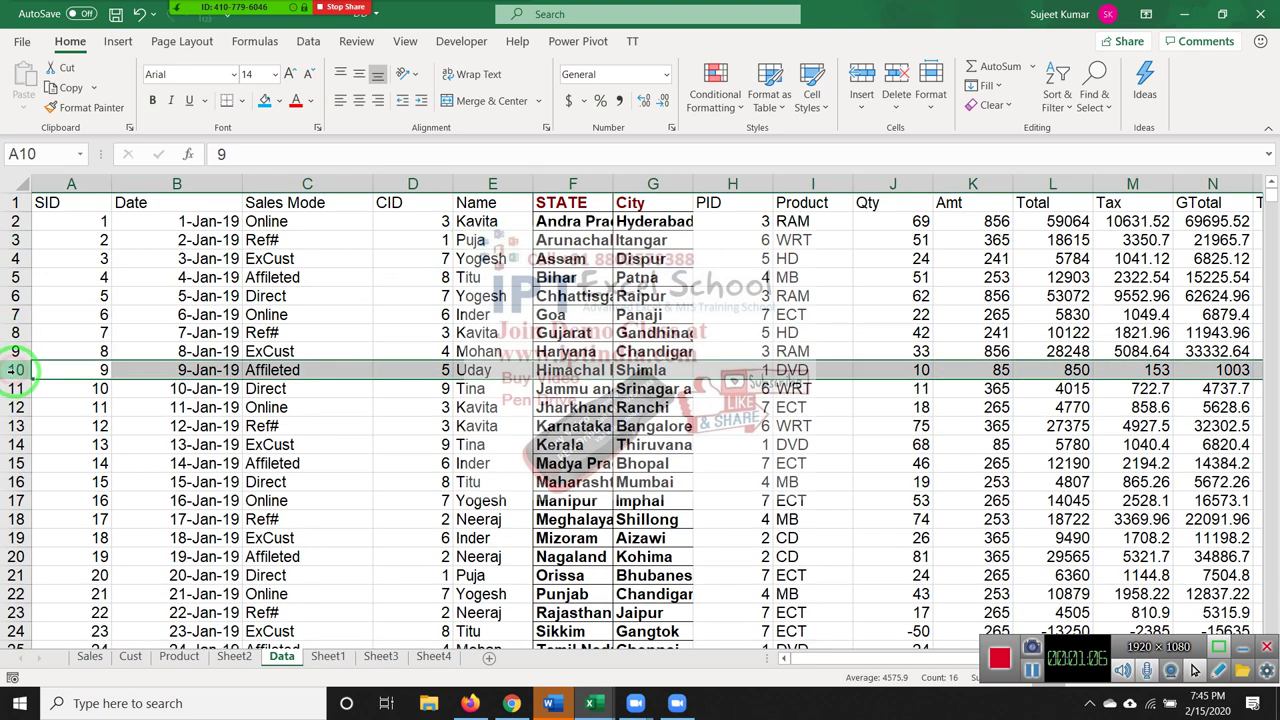
pyautogui.hotkey('ctrl', 'shift', '+')
pyautogui.click(90, 300)
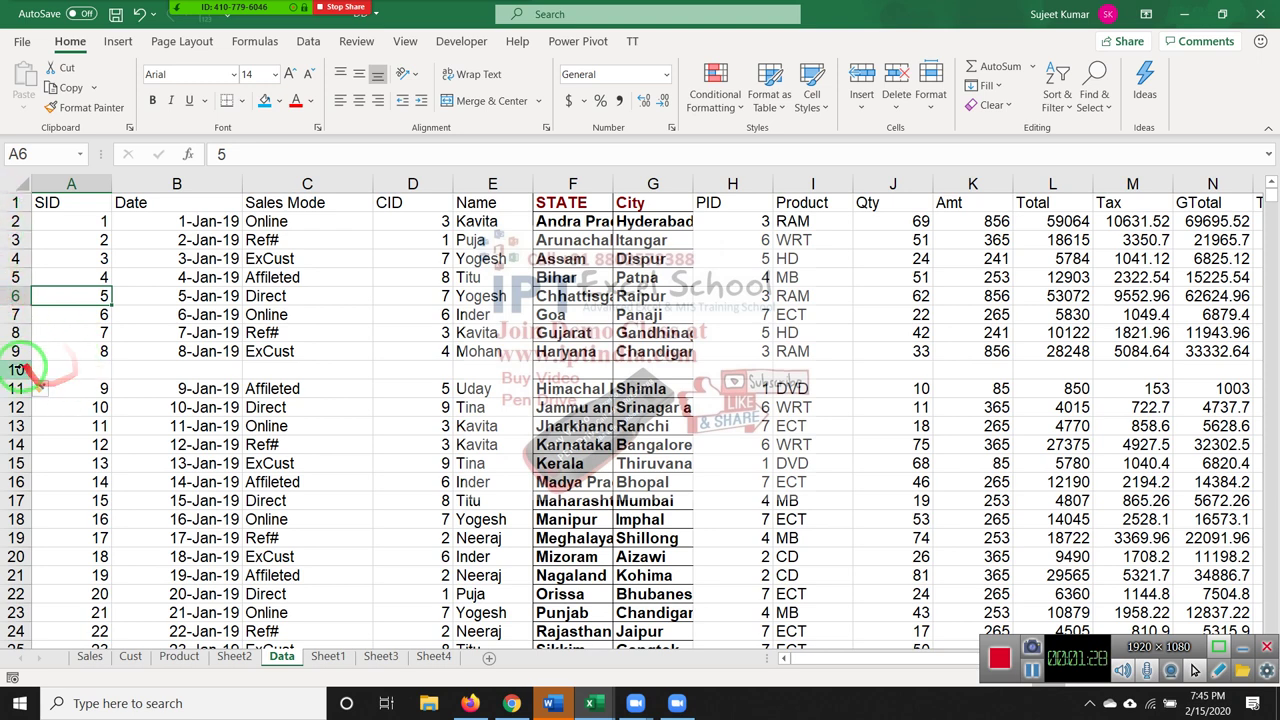
pyautogui.click(16, 369)
pyautogui.hotkey('ctrl', '-')
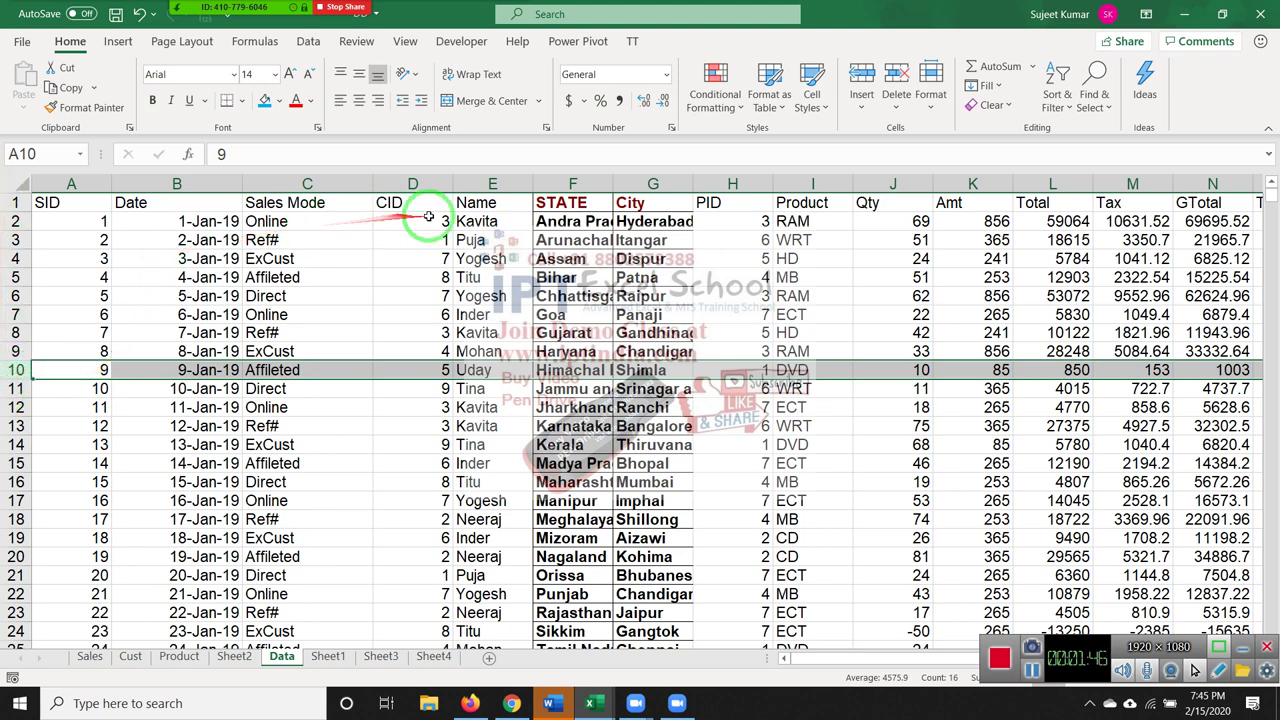
# Sort the table A to Z on the Name column so Inder's rows lead.
pyautogui.click(825, 242)
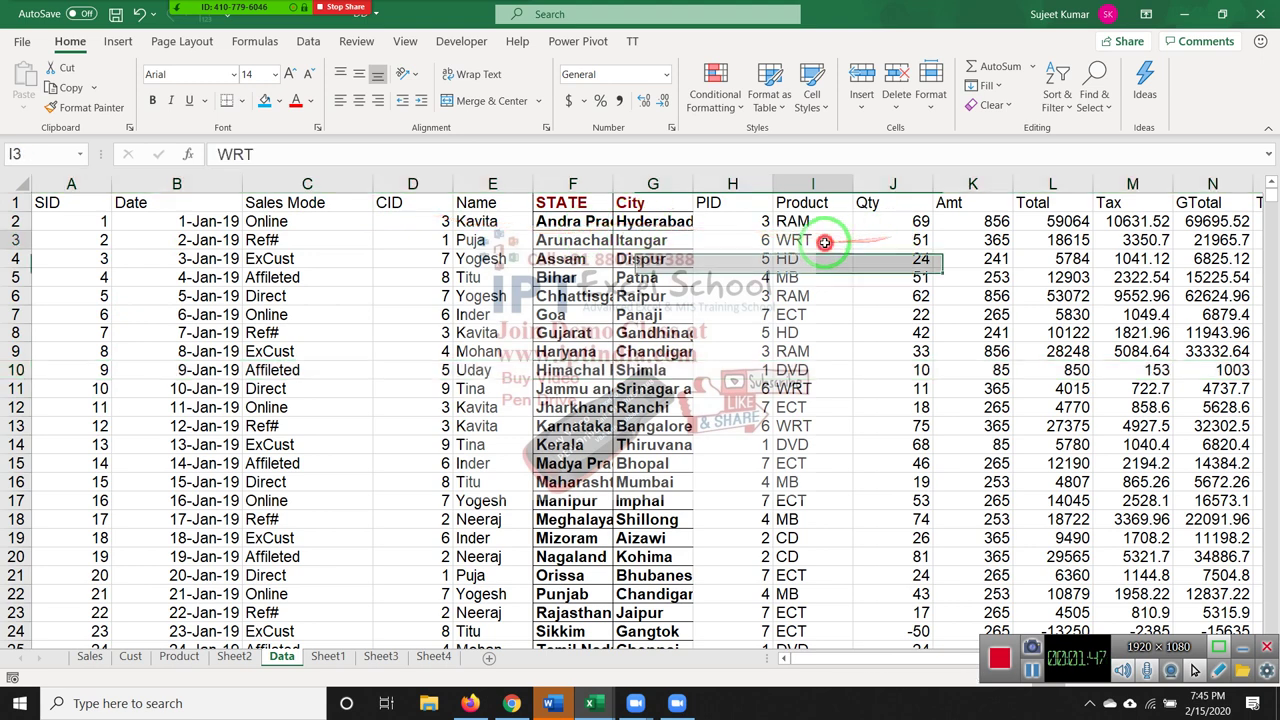
pyautogui.click(478, 205)
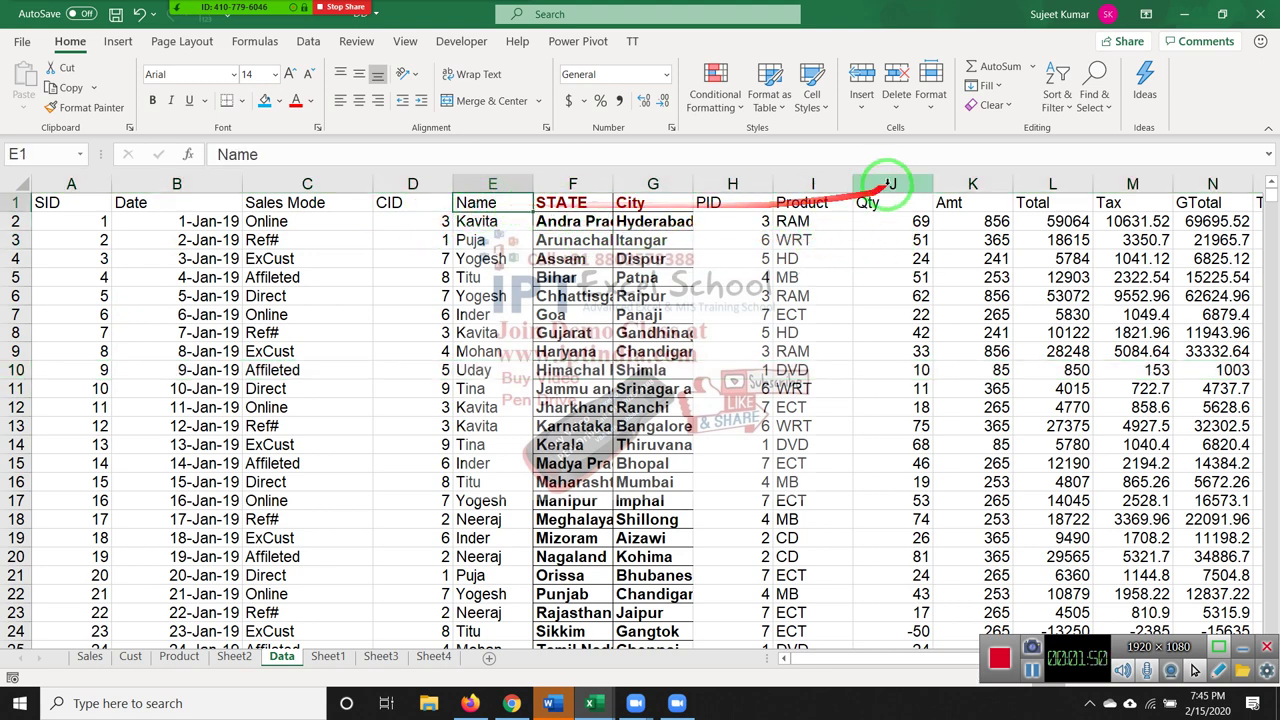
pyautogui.click(1053, 100)
pyautogui.click(1060, 128)
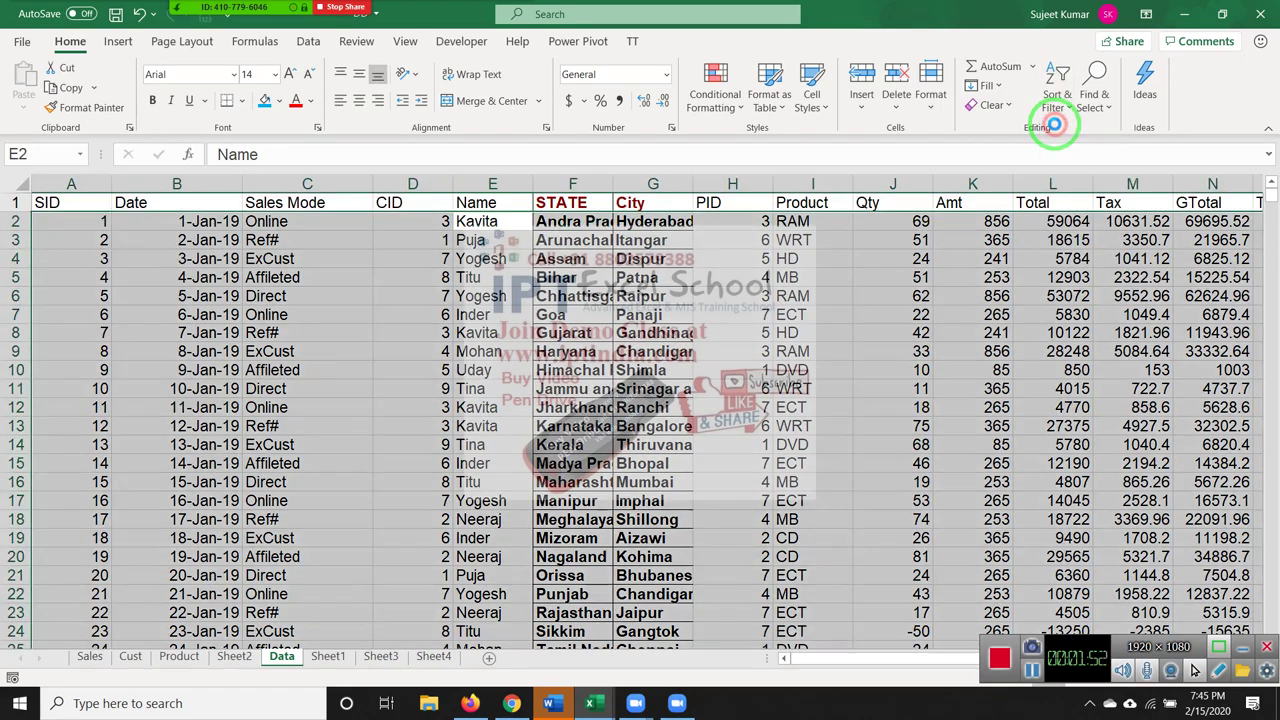
pyautogui.scroll(-5, 555, 250)
pyautogui.scroll(-9, 545, 275)
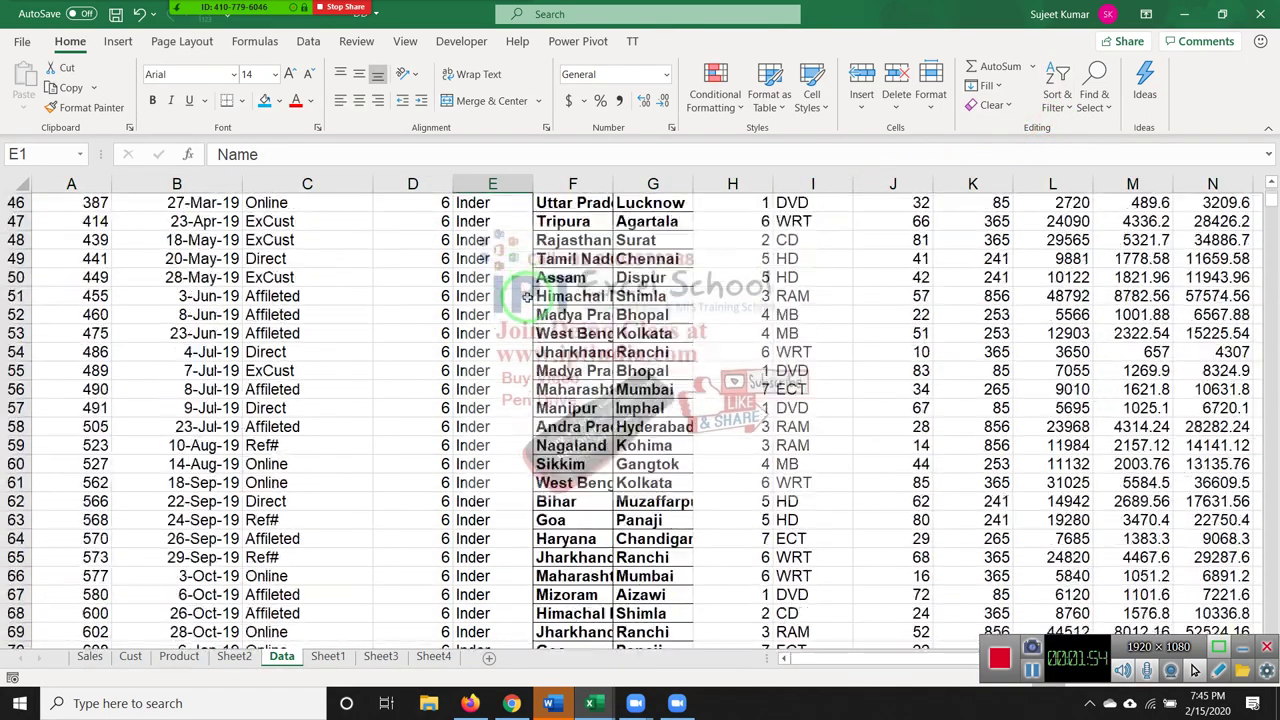
pyautogui.scroll(-1, 532, 299)
pyautogui.scroll(13, 532, 299)
pyautogui.scroll(3, 532, 298)
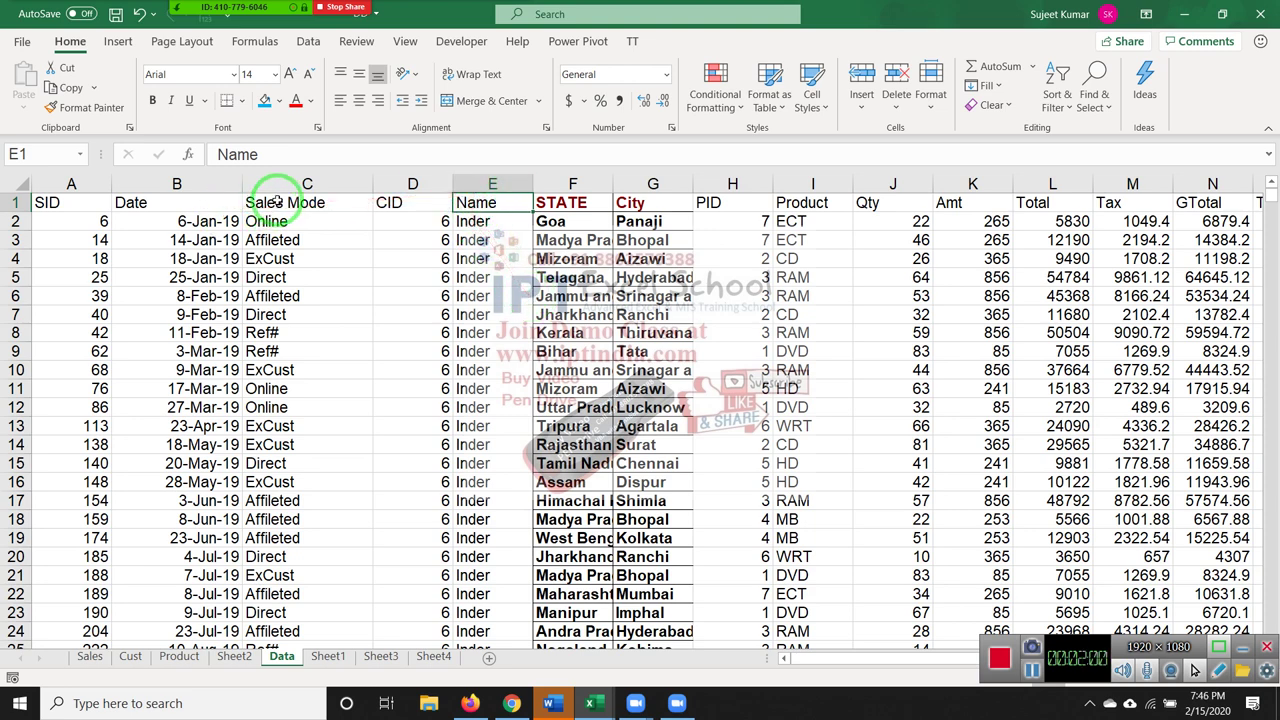
# Add Sales Mode as a second Custom Sort level under Name and apply it.
pyautogui.click(978, 86)
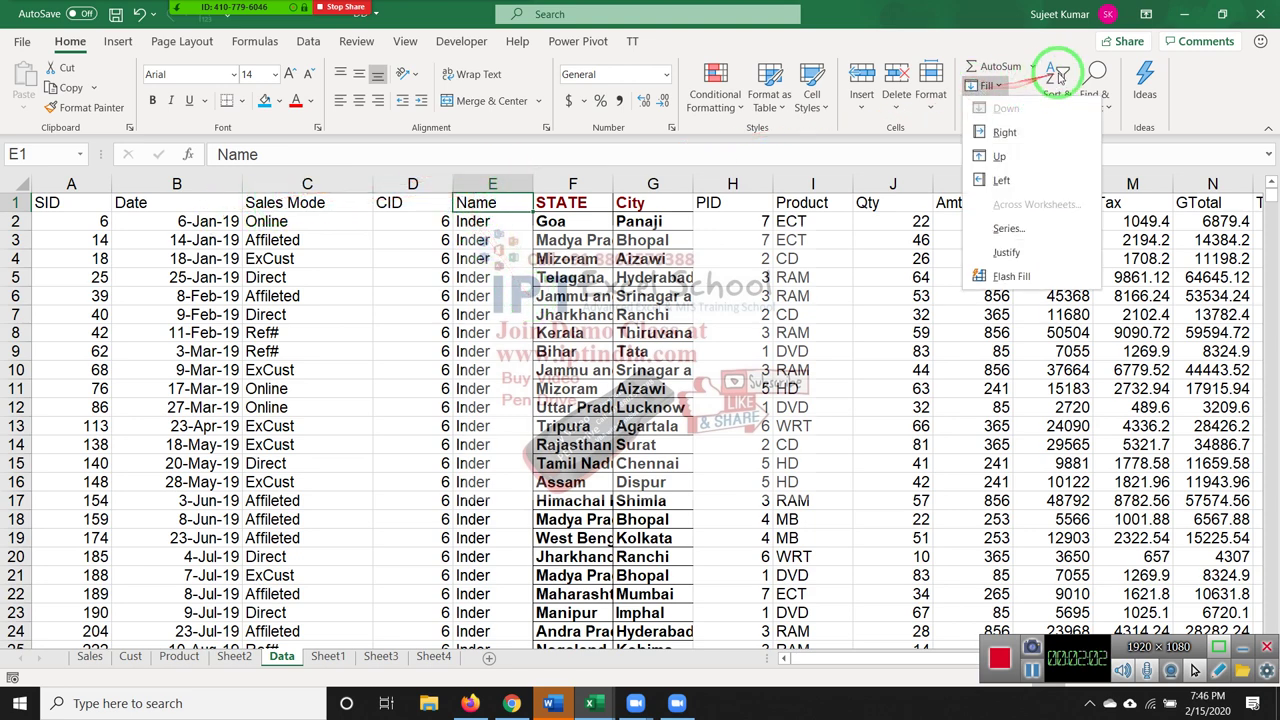
pyautogui.click(1062, 78)
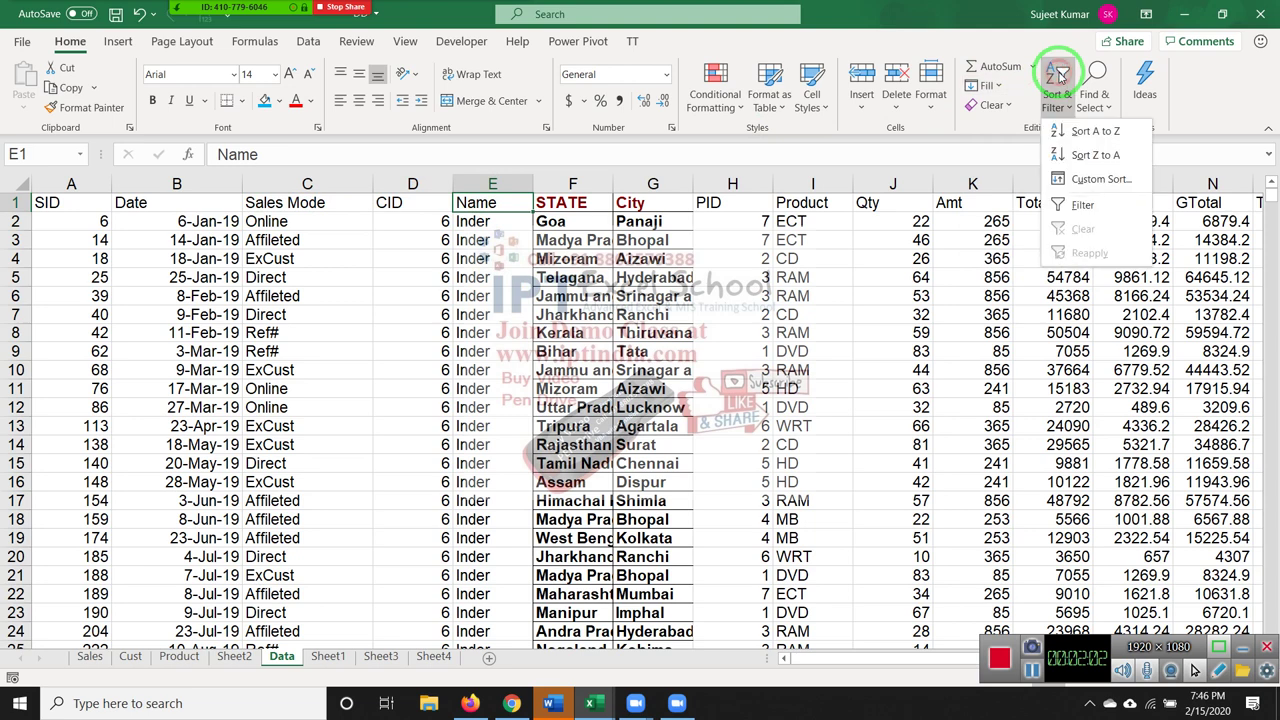
pyautogui.click(1100, 179)
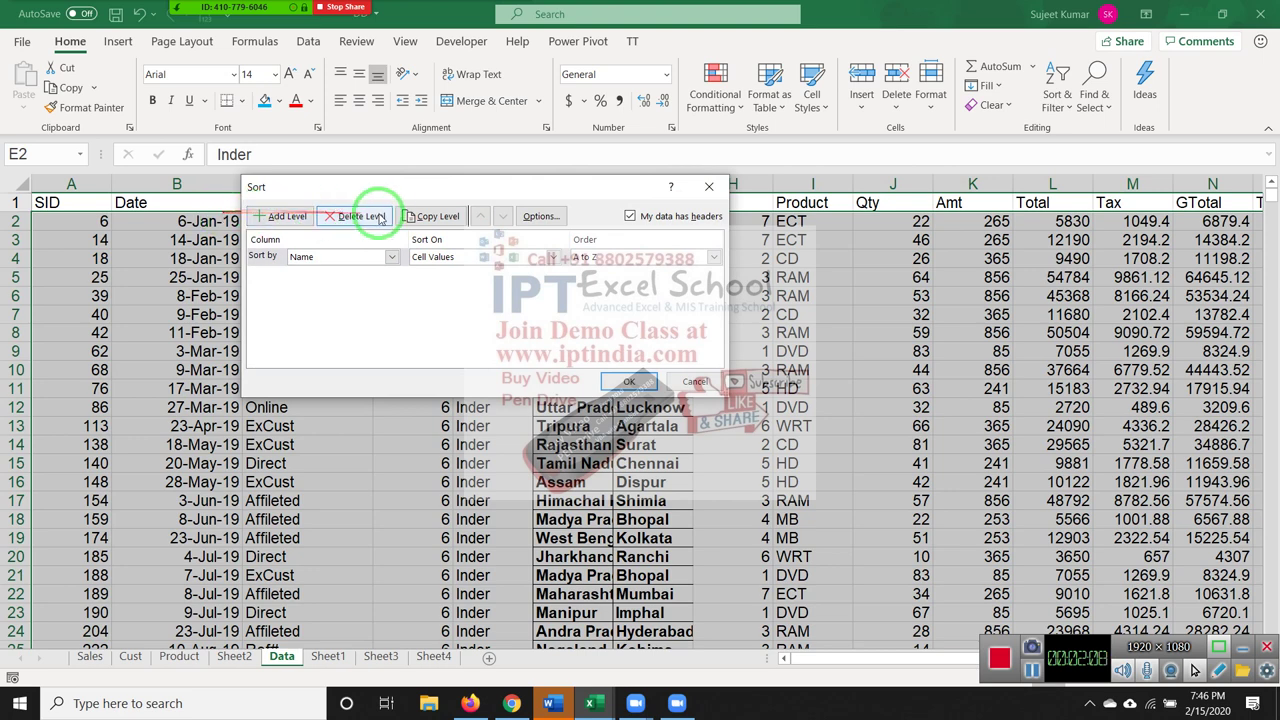
pyautogui.click(267, 217)
pyautogui.click(315, 274)
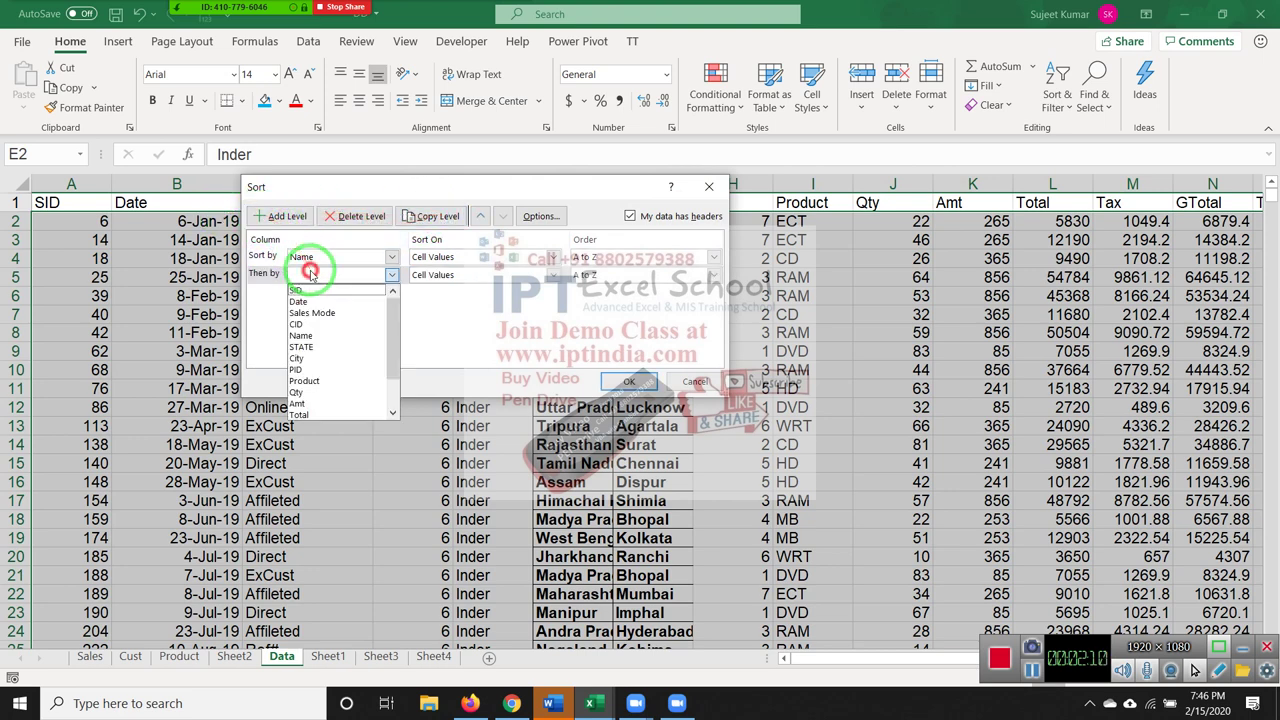
pyautogui.click(320, 313)
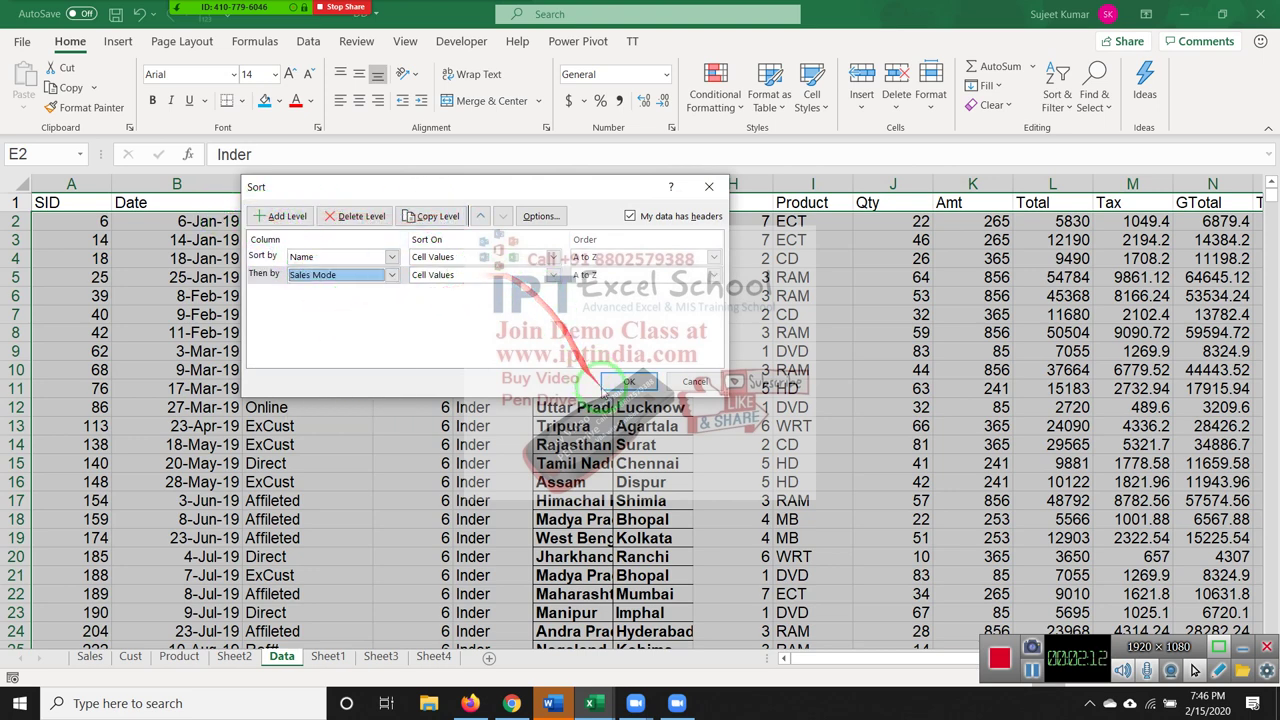
pyautogui.click(628, 381)
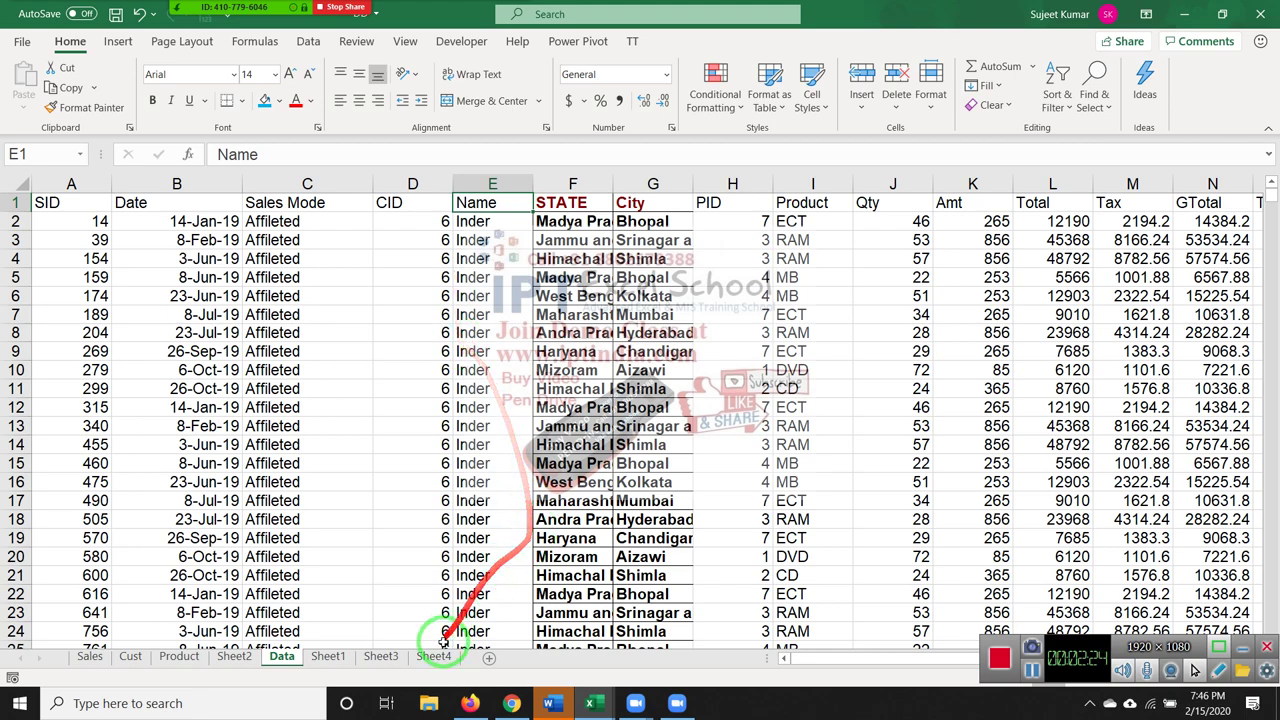
# Add a Month heading in the column after Site and enter Jan below it.
pyautogui.press('Right')
pyautogui.hotkey('ctrl', 'Right')
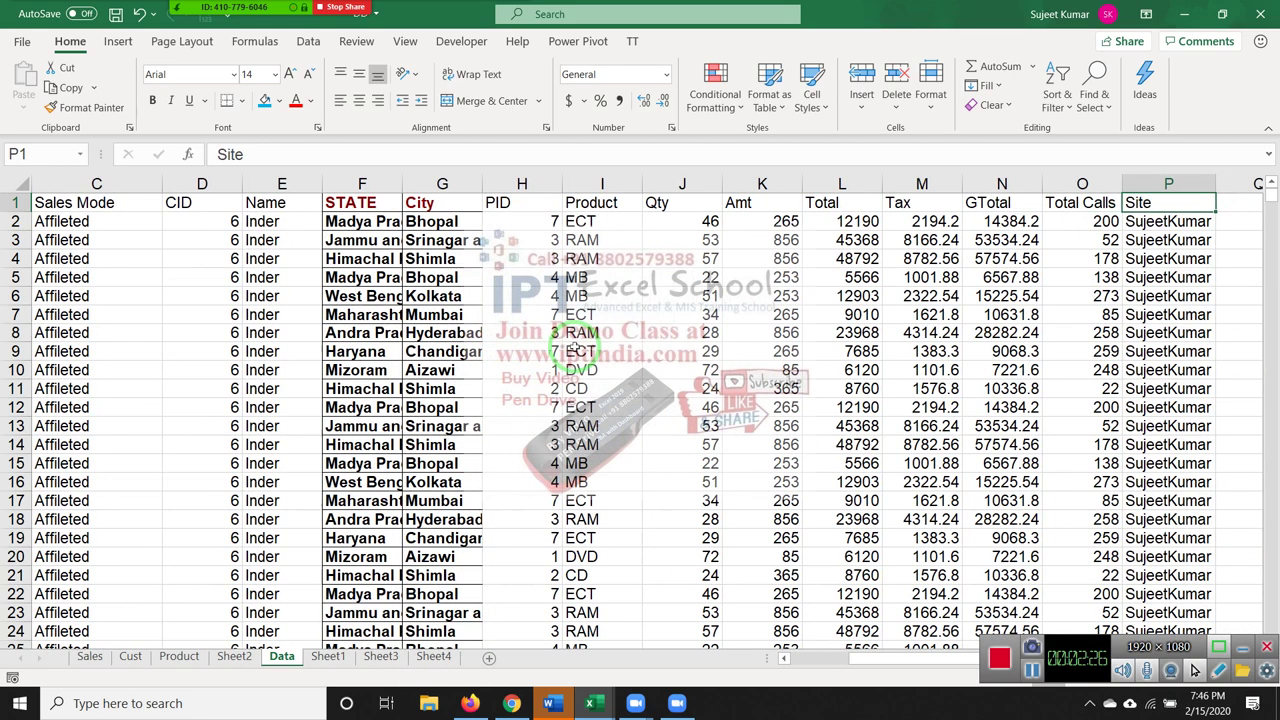
pyautogui.press('Right')
pyautogui.write('Mo')
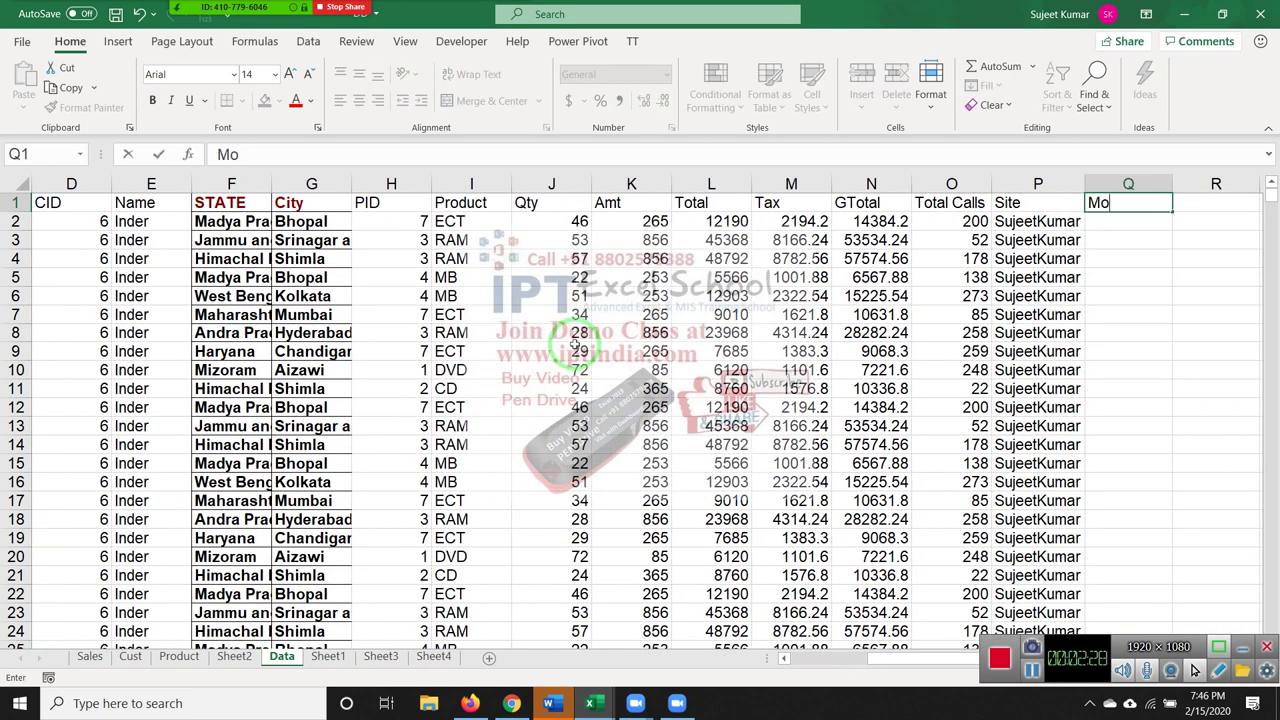
pyautogui.write("nth'")
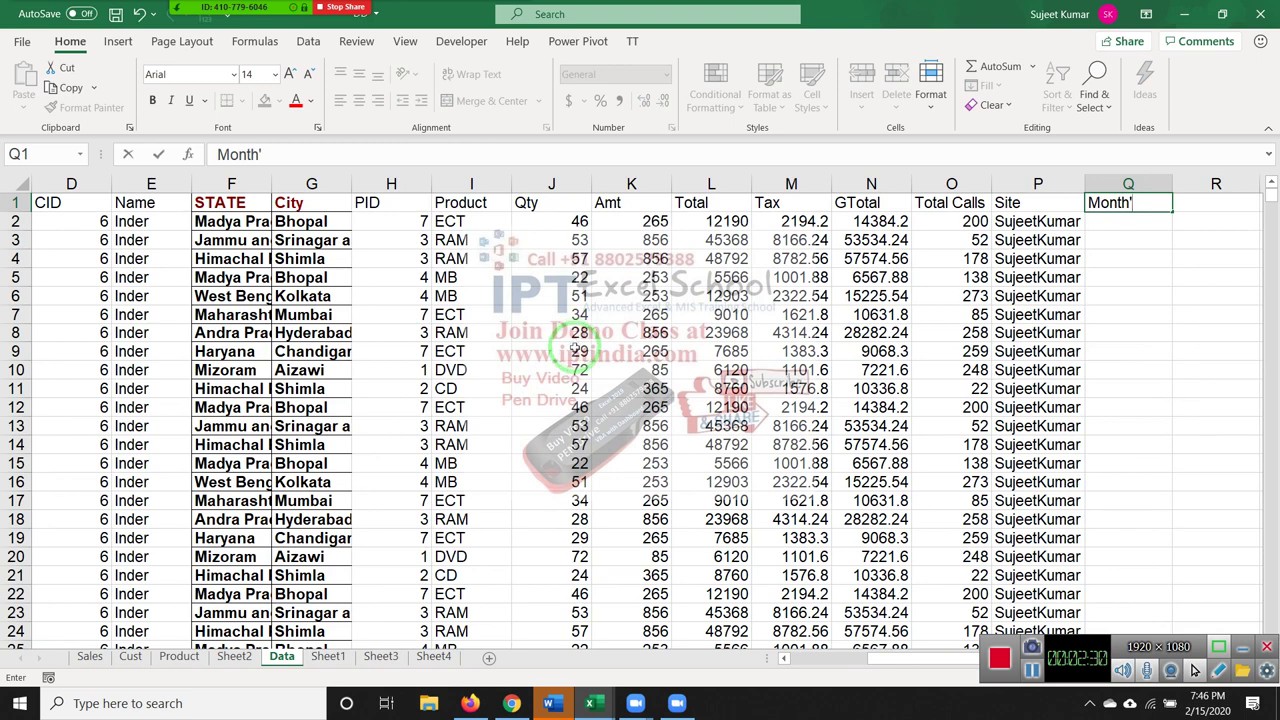
pyautogui.press('Return')
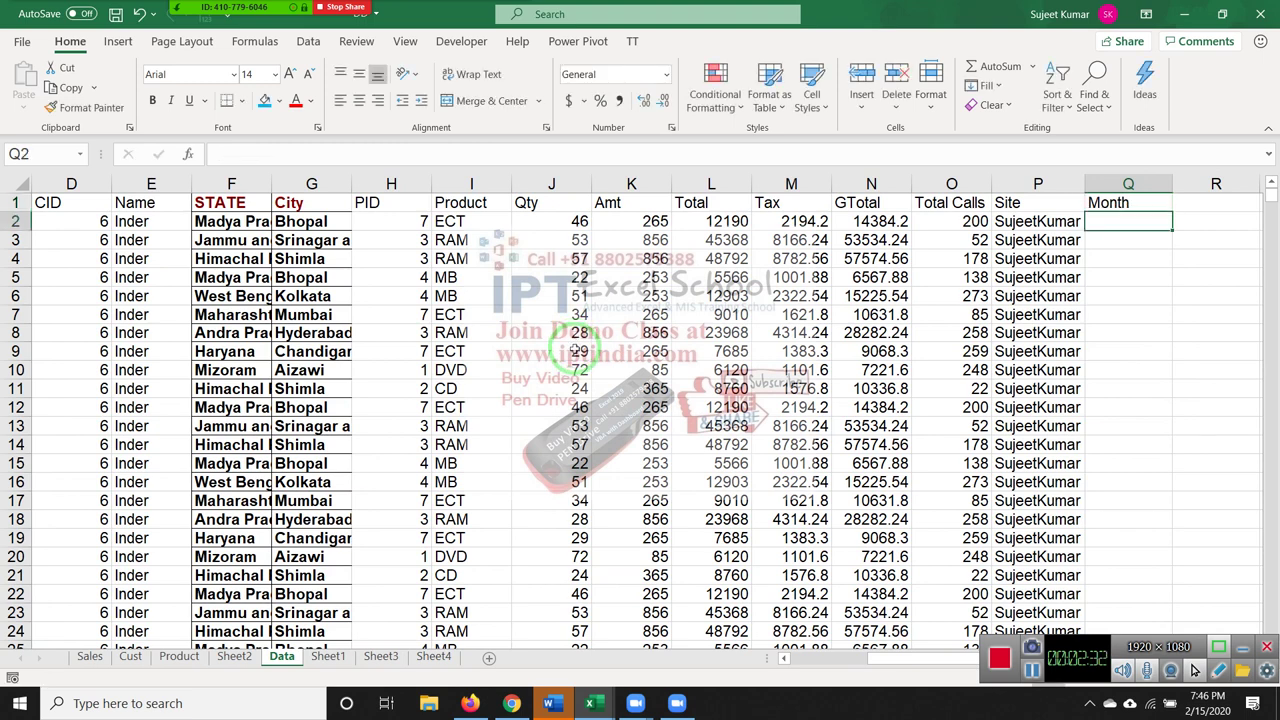
pyautogui.write('Jan')
pyautogui.press('Return')
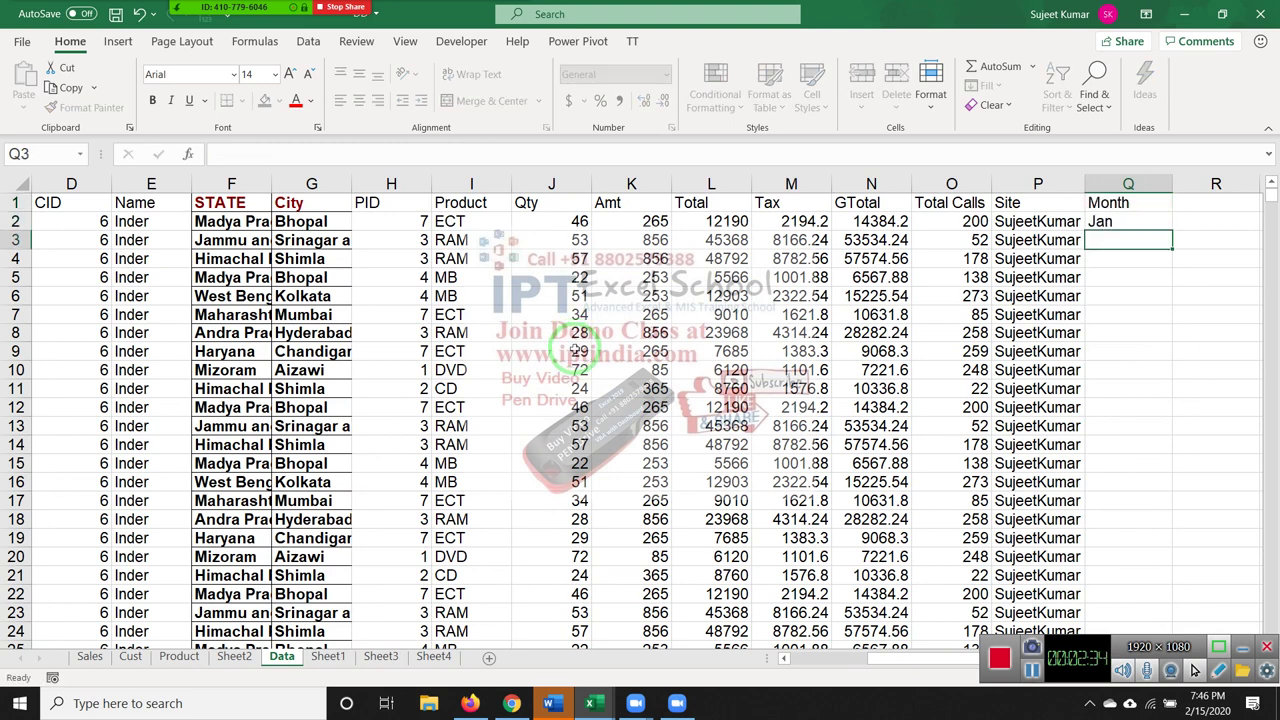
# Fill the month names Jan through Dec down the whole Month column.
pyautogui.moveTo(1270, 526); pyautogui.dragTo(1200, 311)
pyautogui.click(1145, 222)
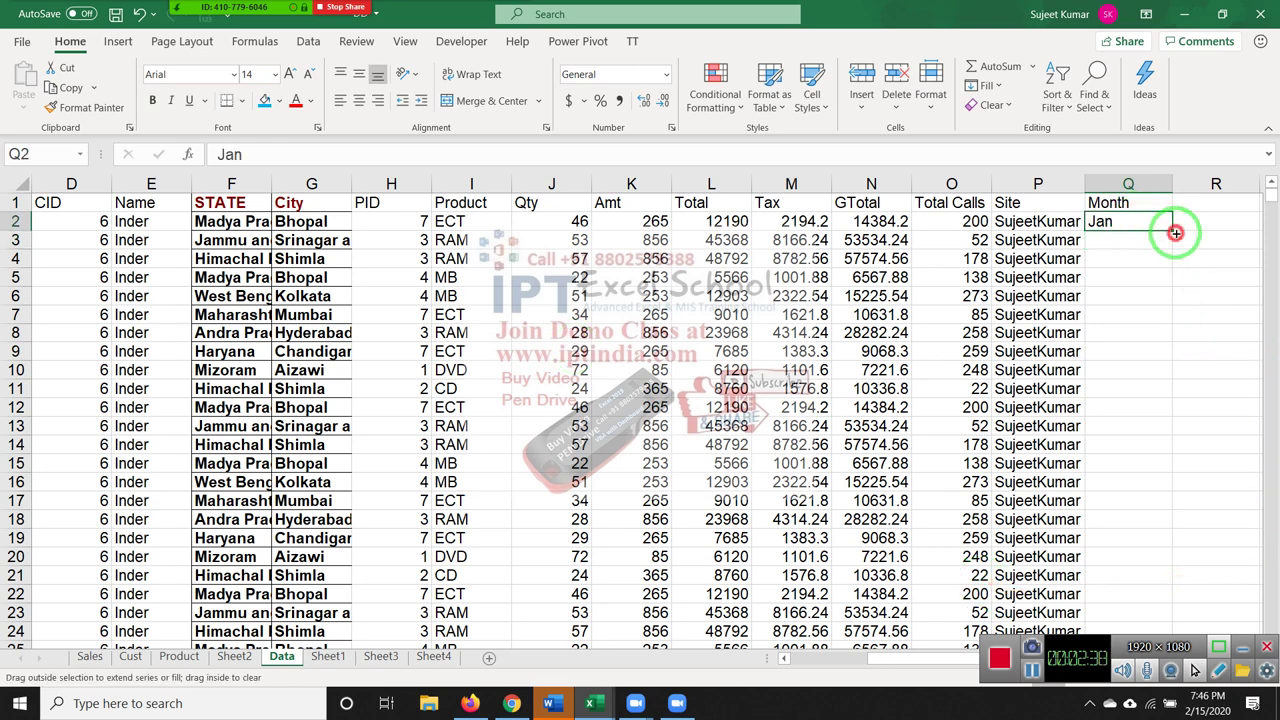
pyautogui.doubleClick(1176, 233)
pyautogui.click(1137, 198)
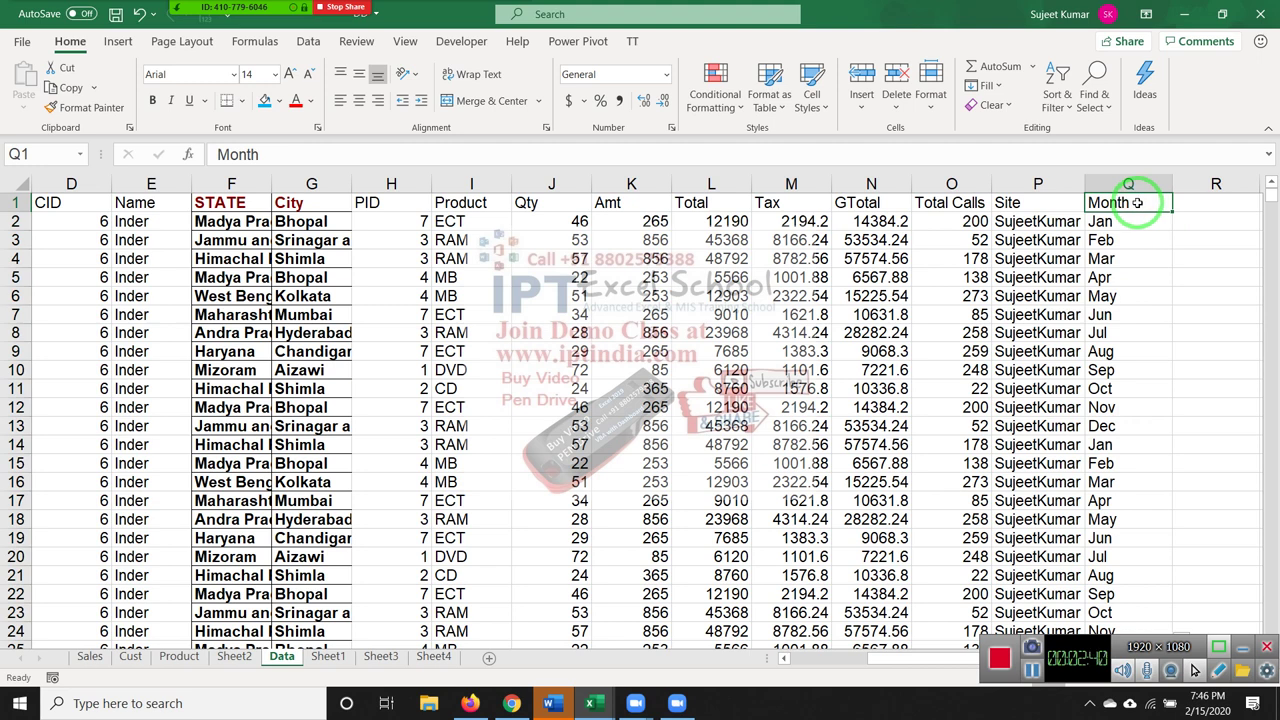
pyautogui.click(995, 86)
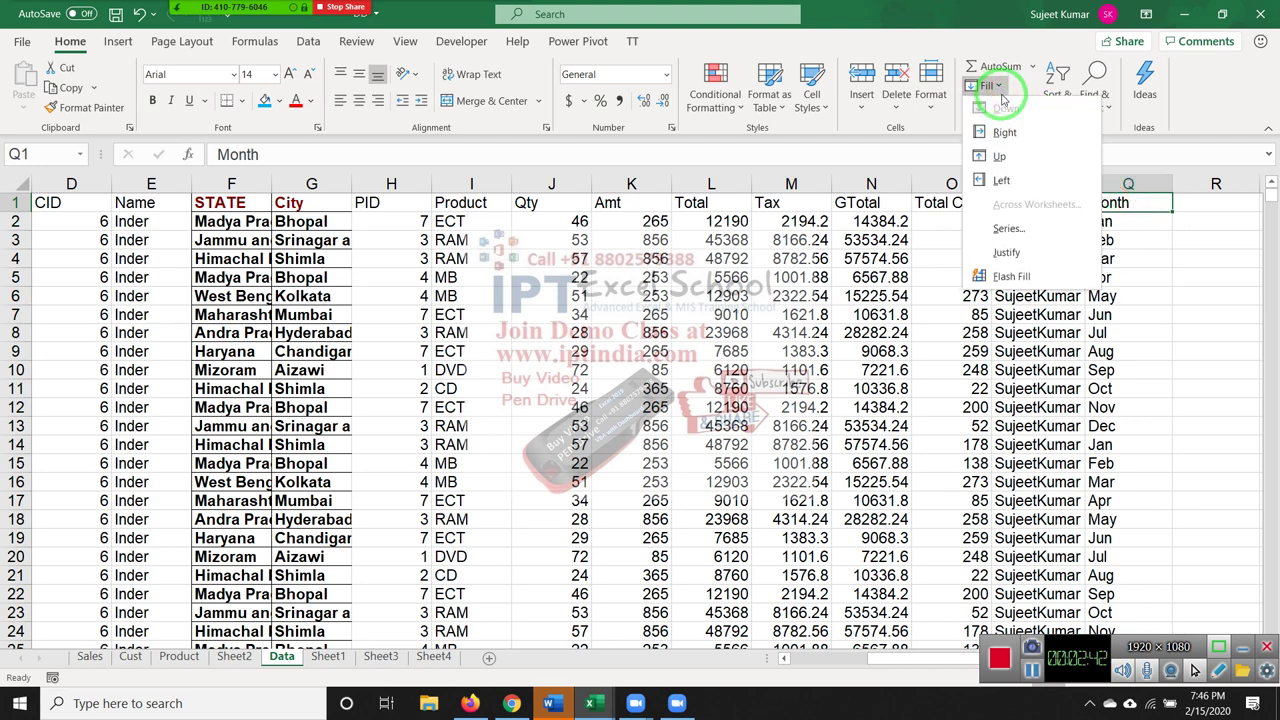
pyautogui.click(1058, 84)
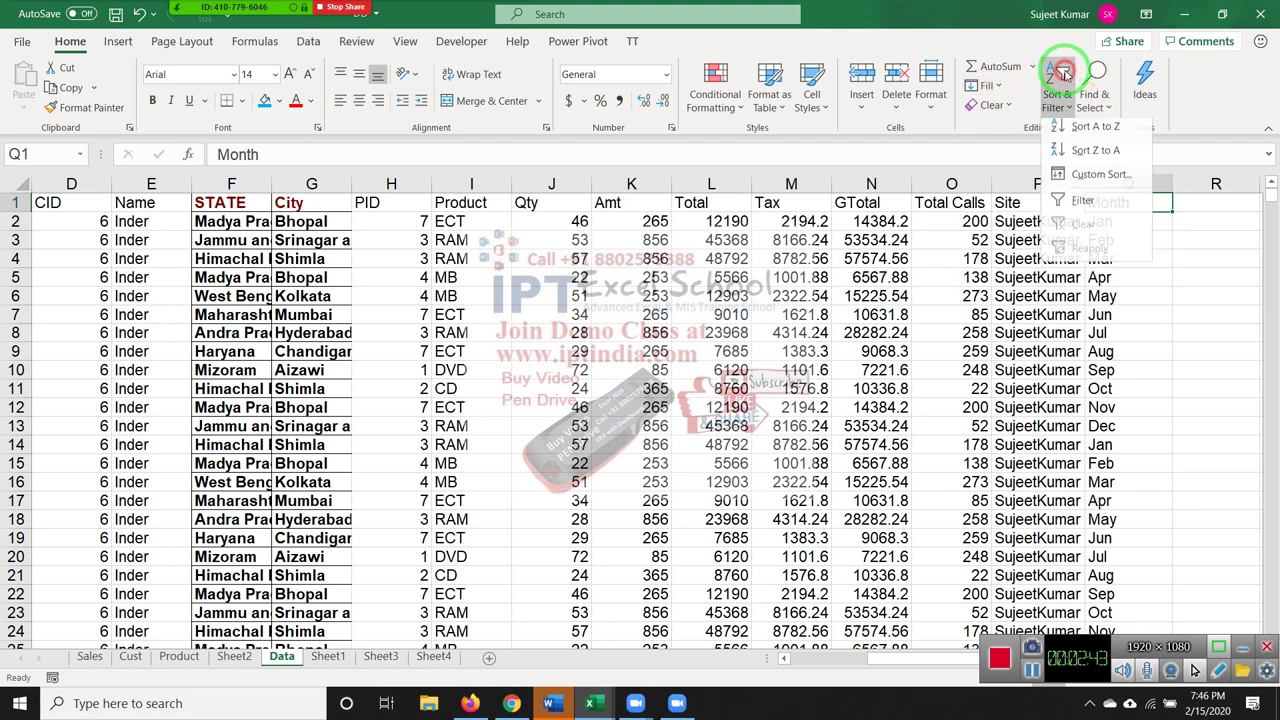
# Custom-sort by Month using the Jan, Feb, Mar custom list order.
pyautogui.click(1083, 128)
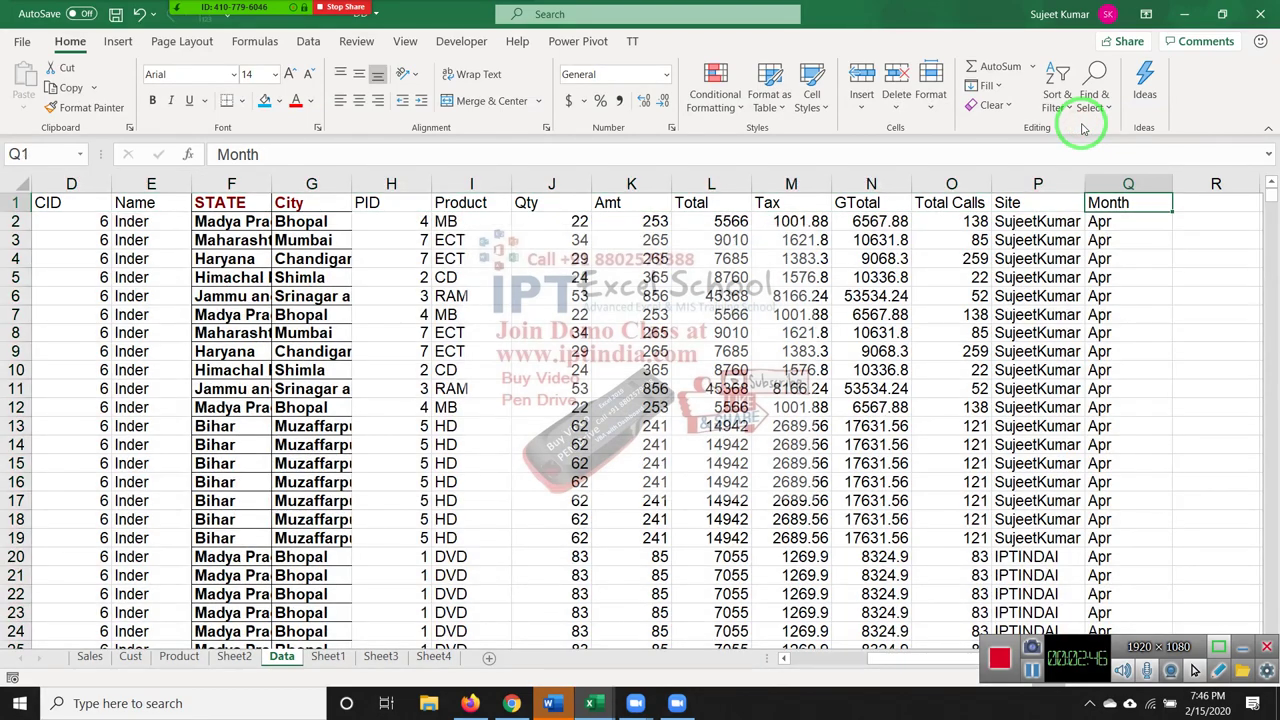
pyautogui.click(1068, 100)
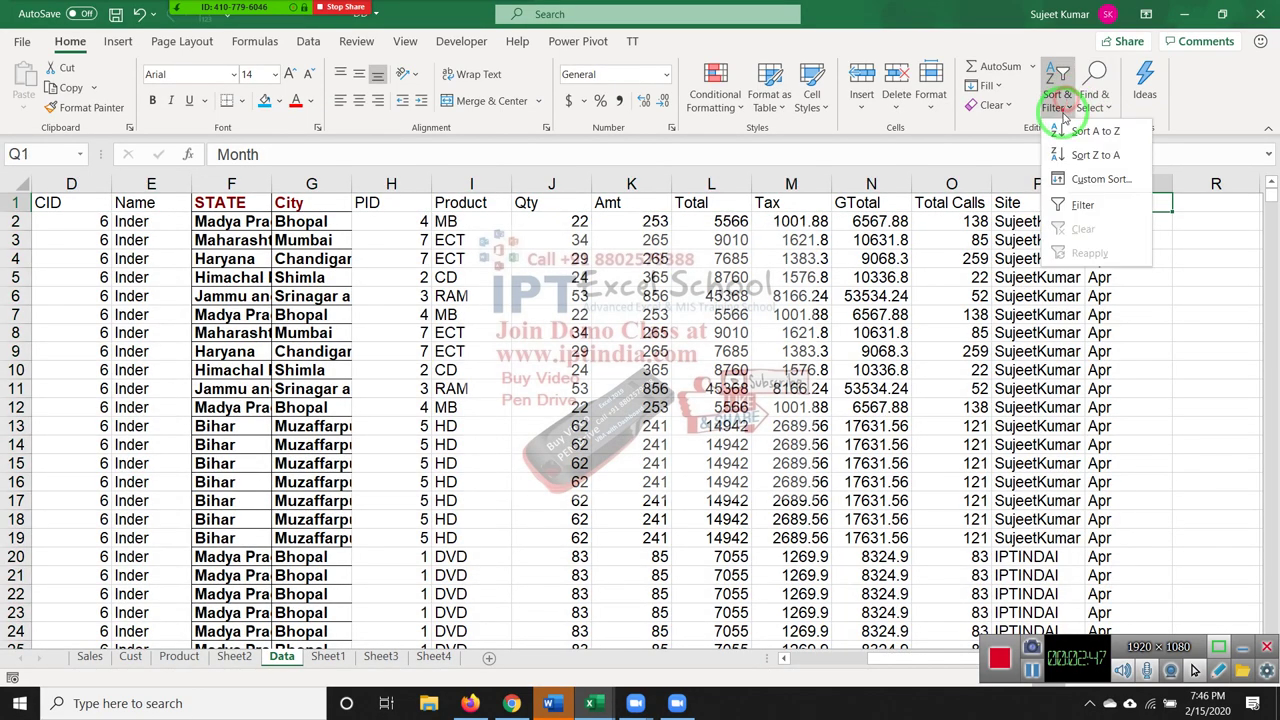
pyautogui.click(1076, 178)
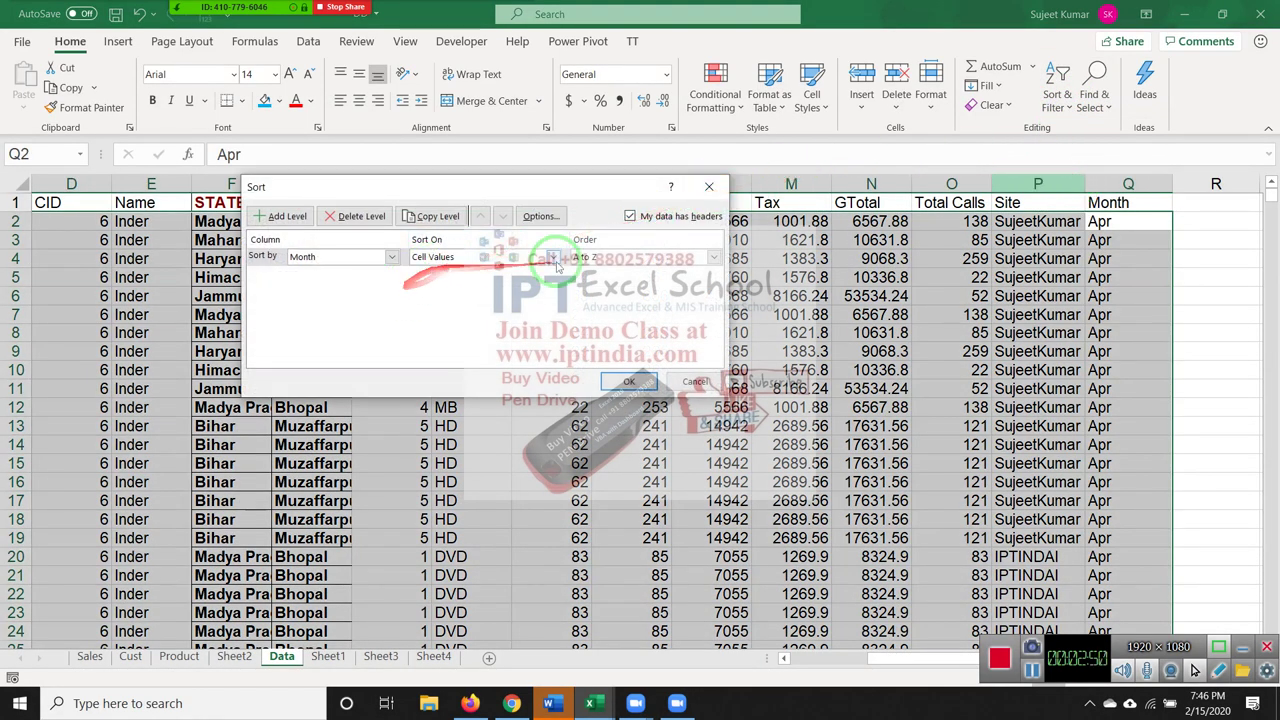
pyautogui.click(582, 258)
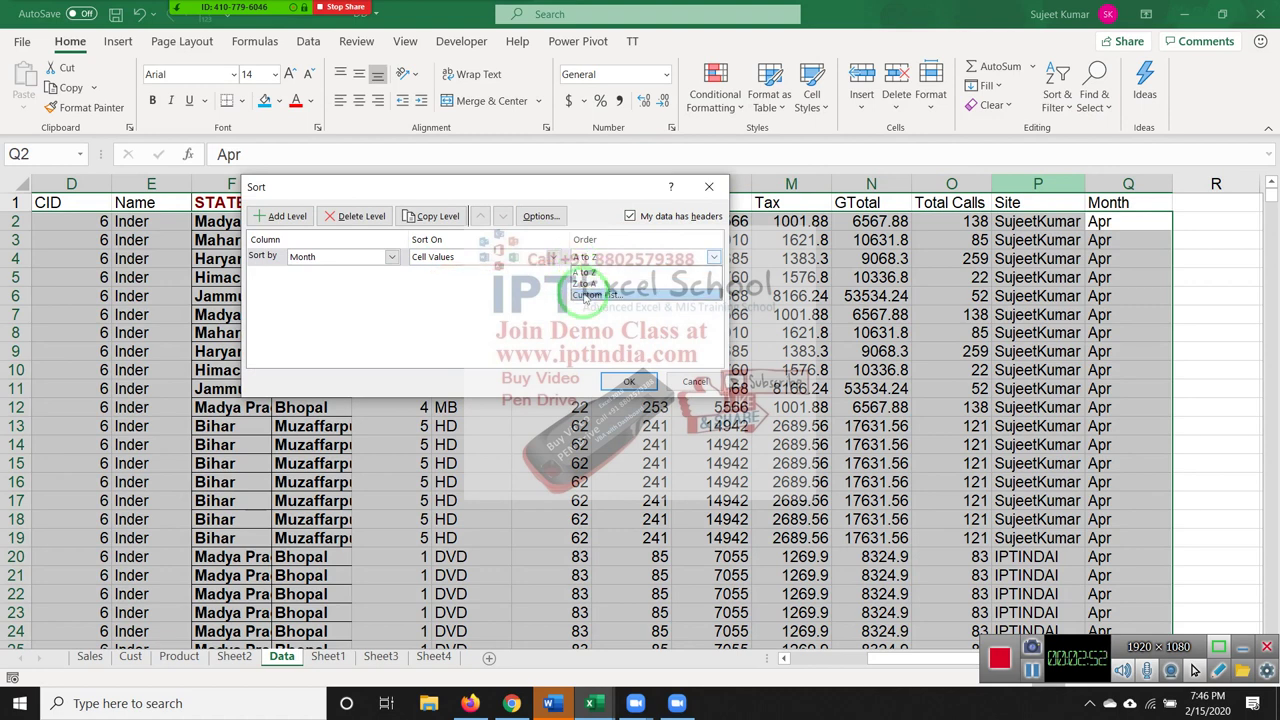
pyautogui.click(585, 295)
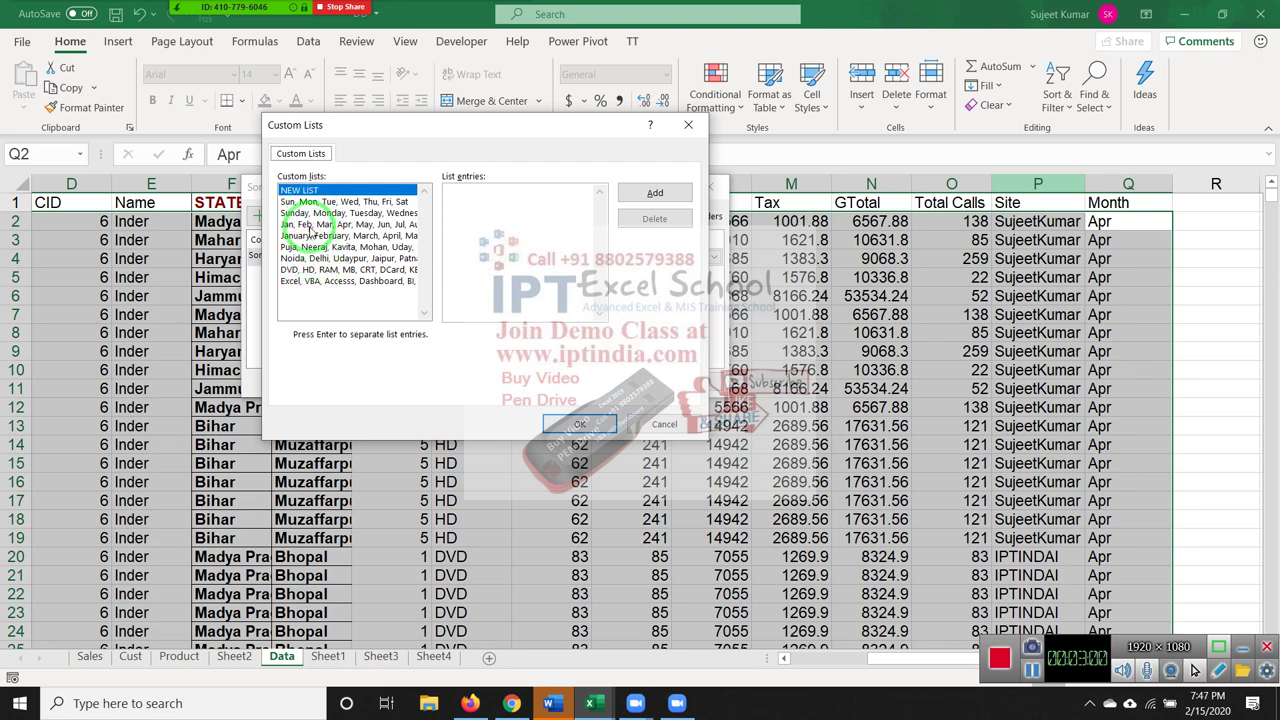
pyautogui.click(312, 224)
pyautogui.click(580, 424)
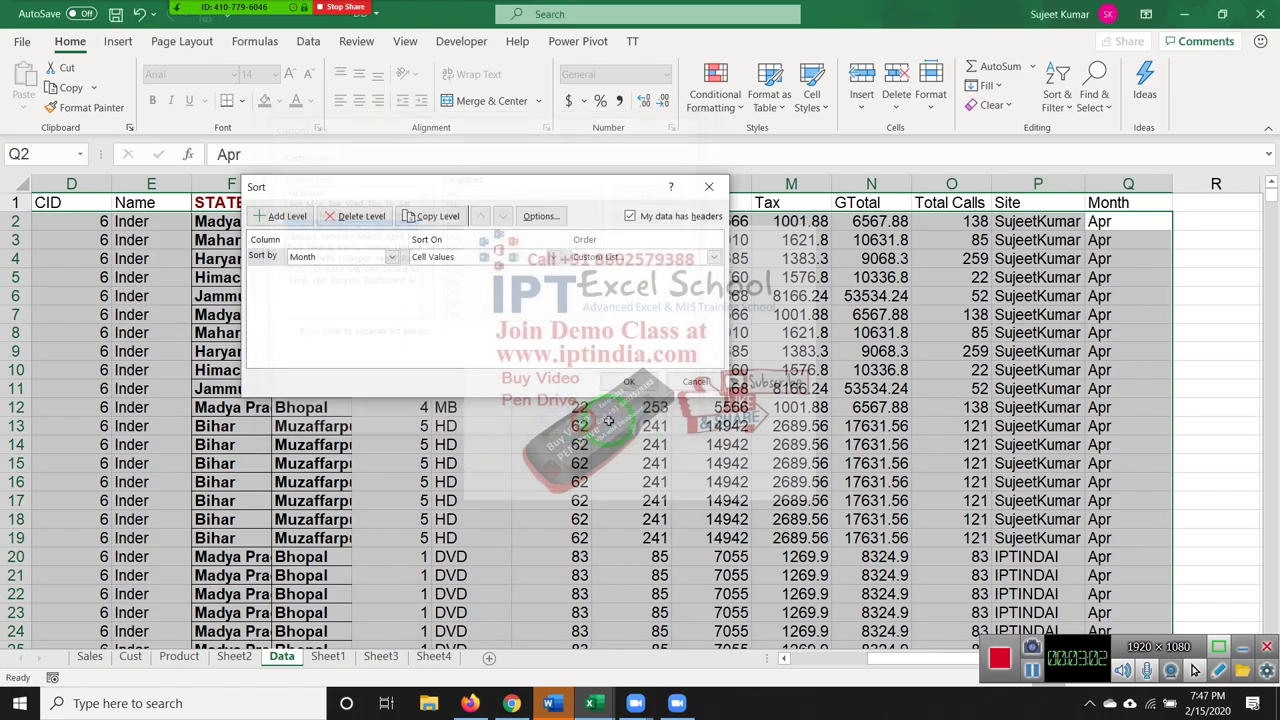
pyautogui.scroll(-4, 1100, 430)
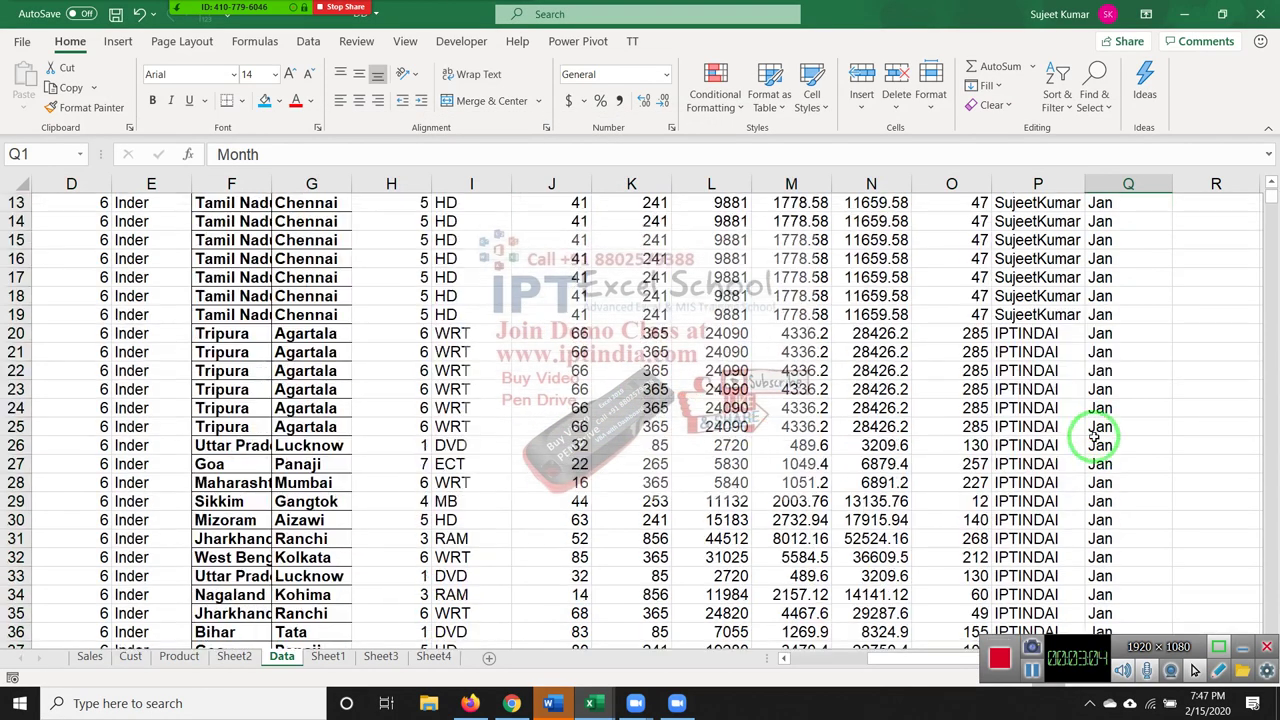
pyautogui.scroll(-16, 1100, 435)
pyautogui.scroll(-10, 1100, 442)
pyautogui.scroll(-14, 1100, 440)
pyautogui.scroll(-16, 1100, 442)
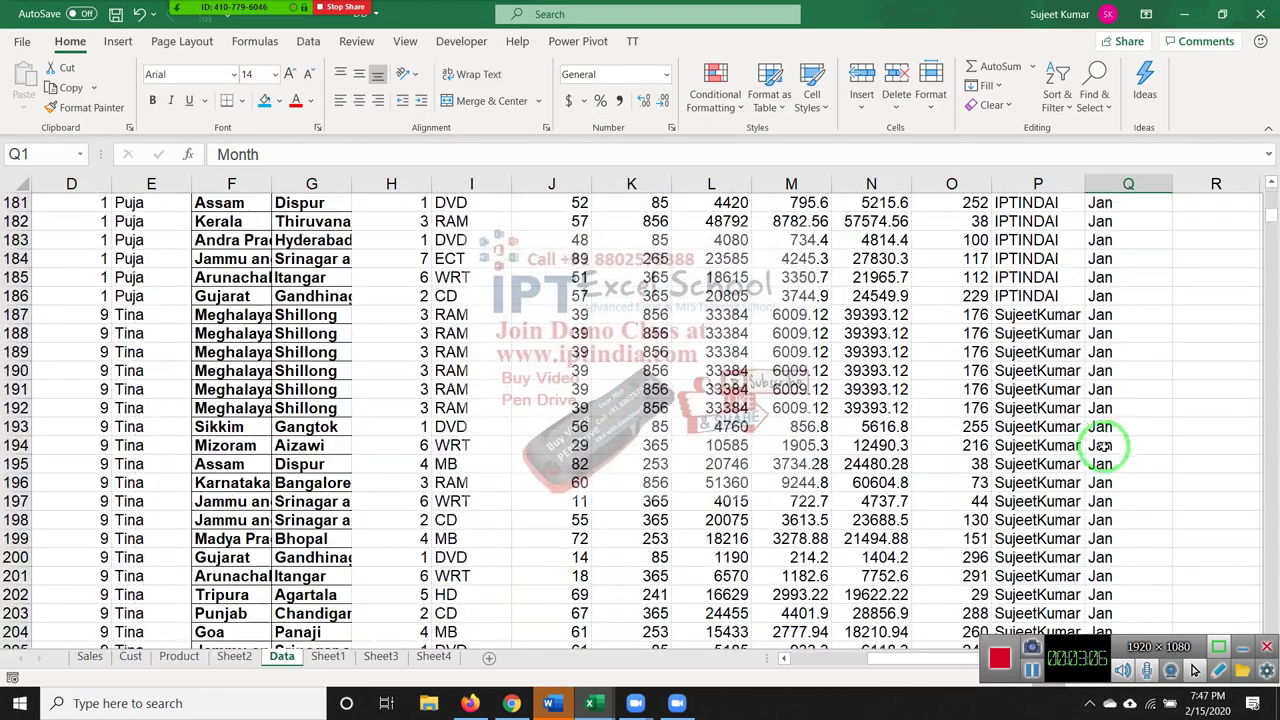
pyautogui.scroll(-16, 1102, 444)
pyautogui.scroll(-18, 1105, 450)
pyautogui.scroll(-17, 1107, 447)
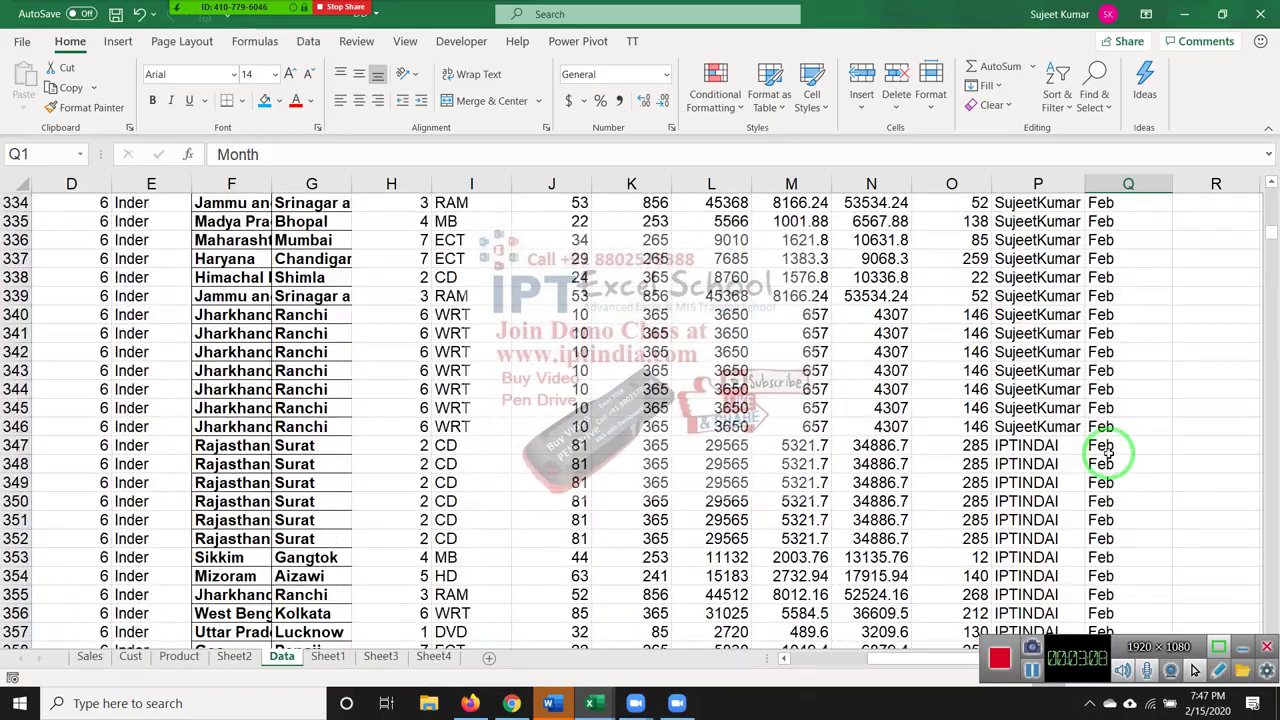
pyautogui.scroll(10, 1108, 446)
pyautogui.scroll(8, 1115, 440)
pyautogui.scroll(18, 1115, 435)
pyautogui.scroll(10, 1114, 434)
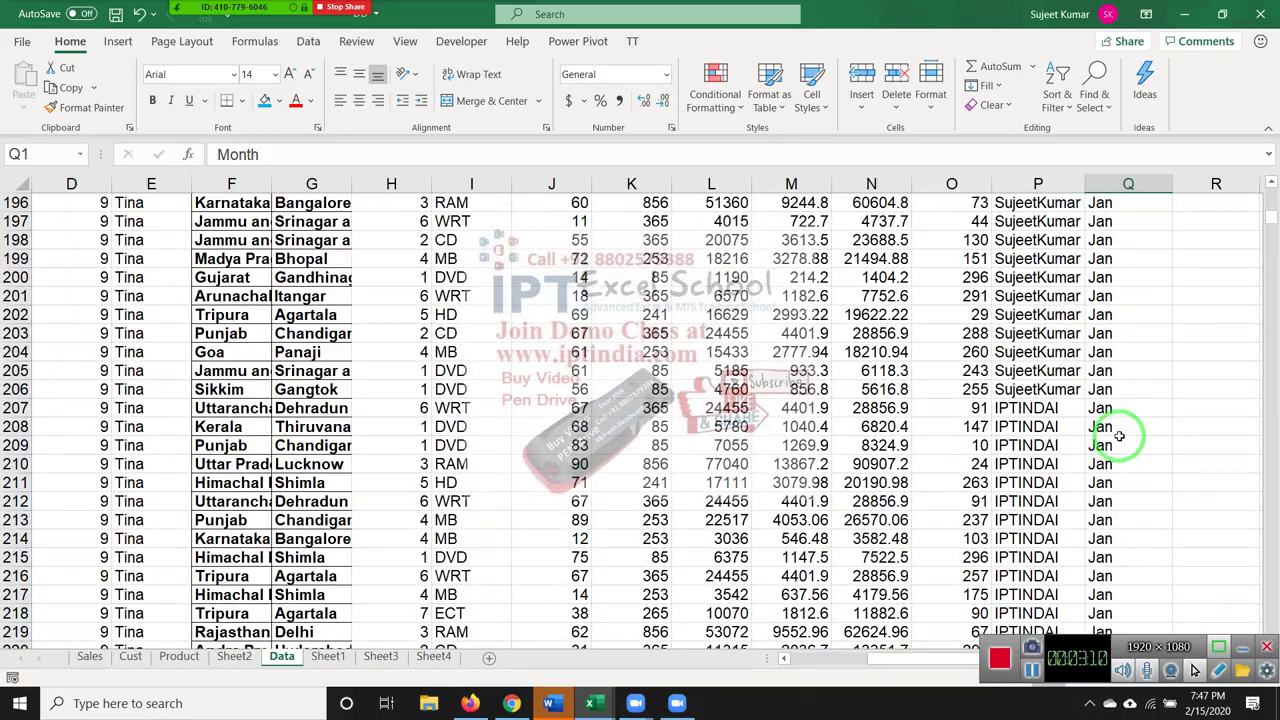
pyautogui.scroll(18, 1114, 434)
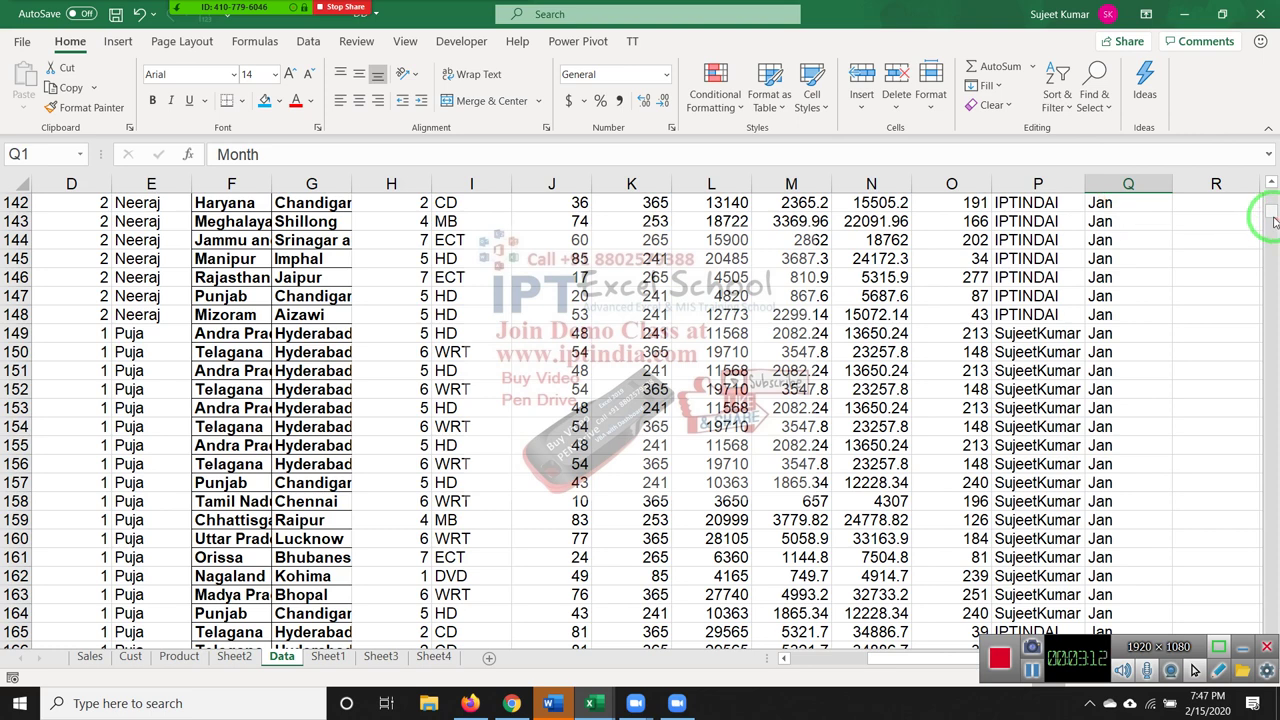
pyautogui.moveTo(1270, 210); pyautogui.dragTo(1270, 175)
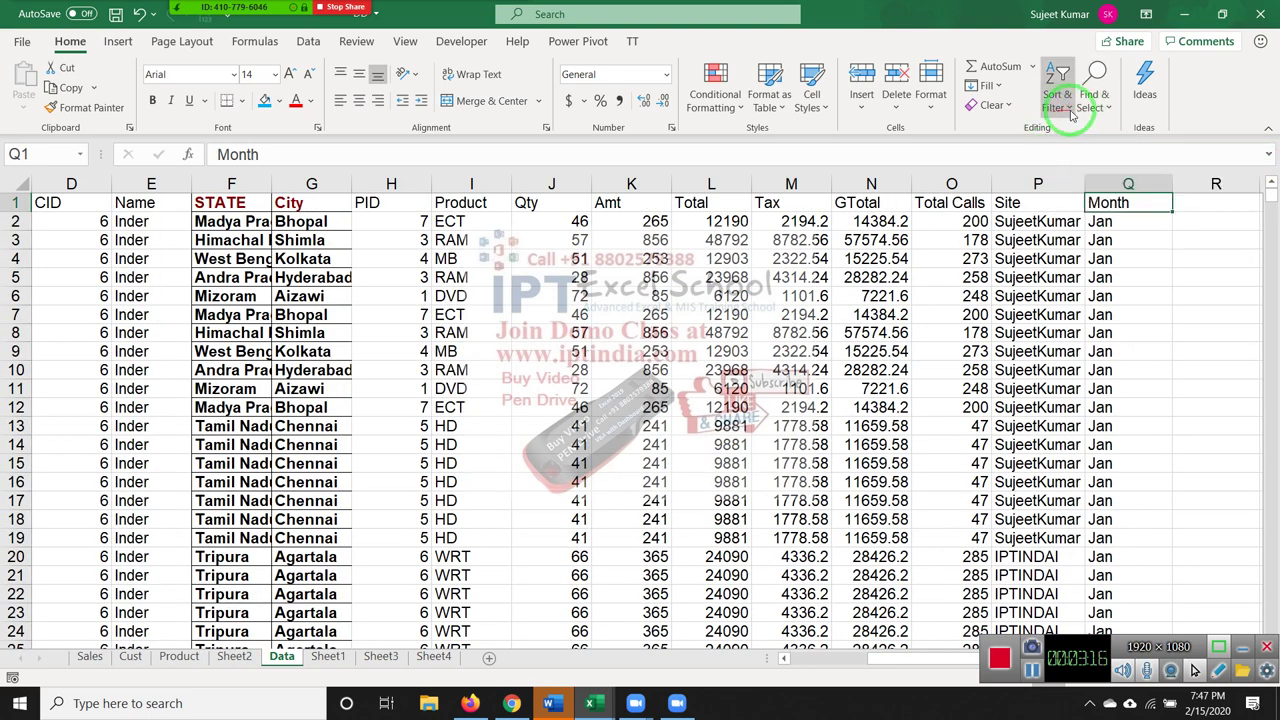
# Sort on Name using the custom list Puja, Neeraj, Kavita, Mohan, Uday.
pyautogui.click(1066, 110)
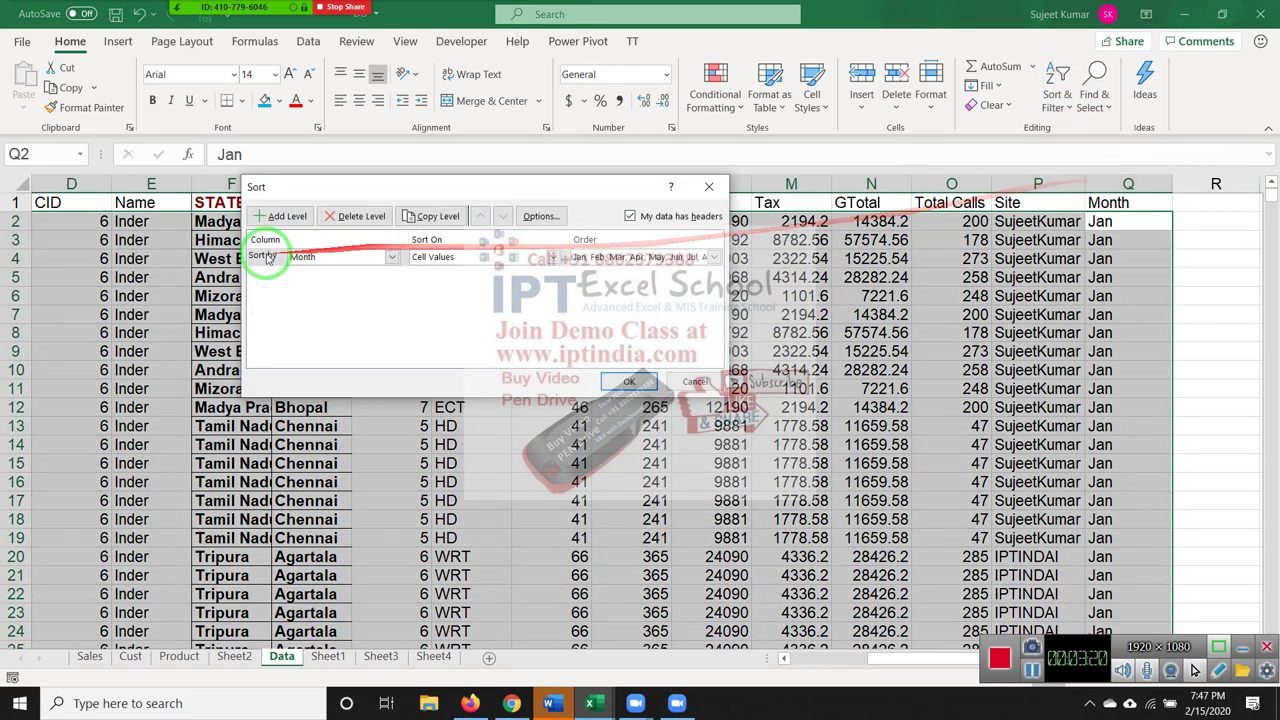
pyautogui.click(606, 257)
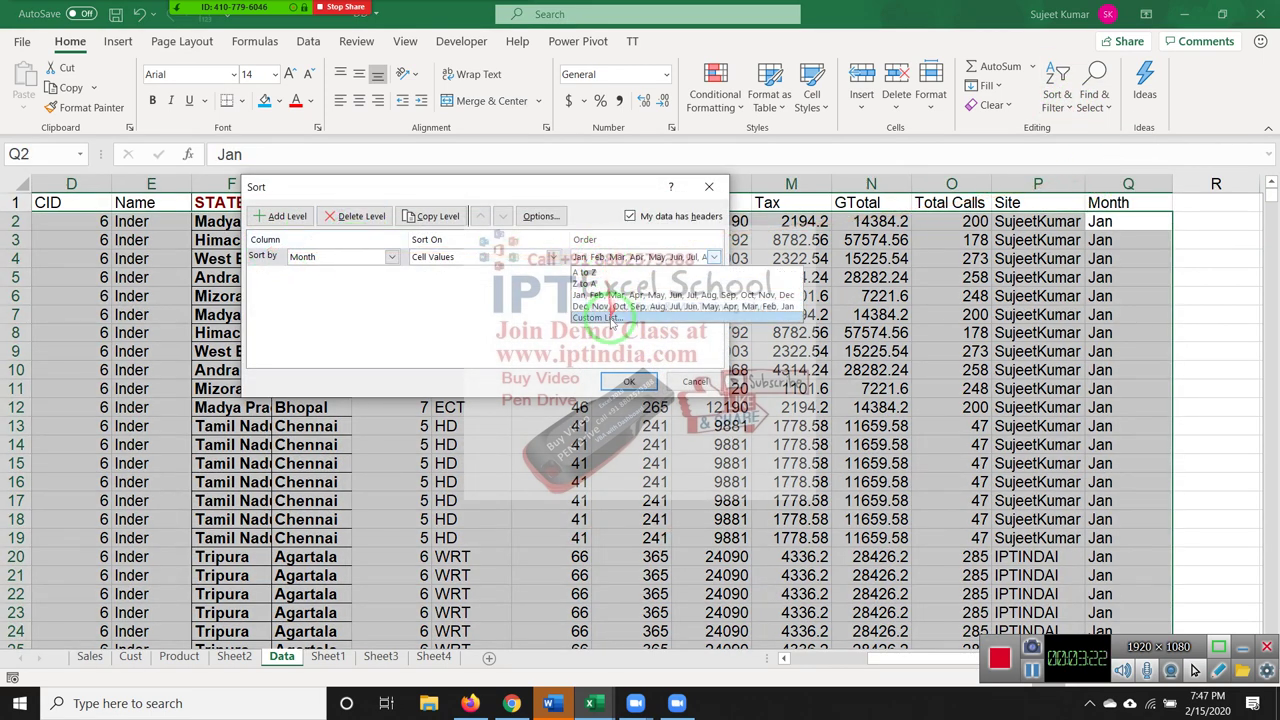
pyautogui.click(609, 320)
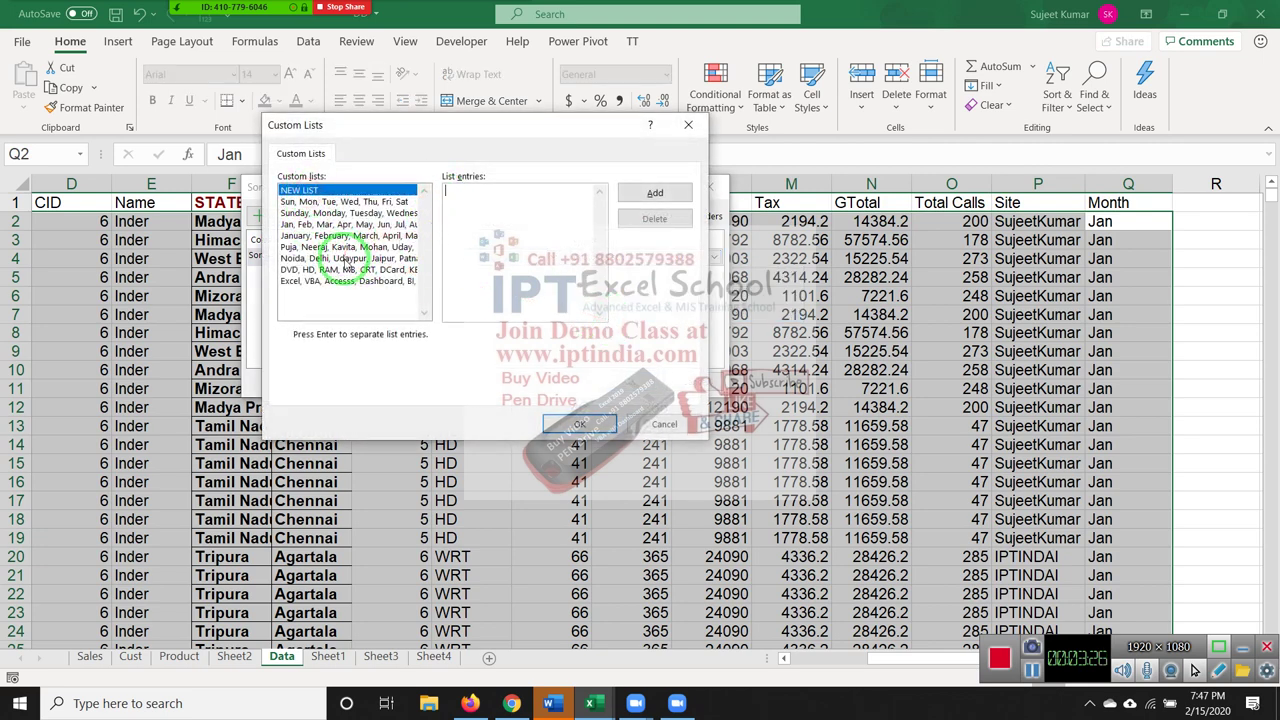
pyautogui.click(345, 258)
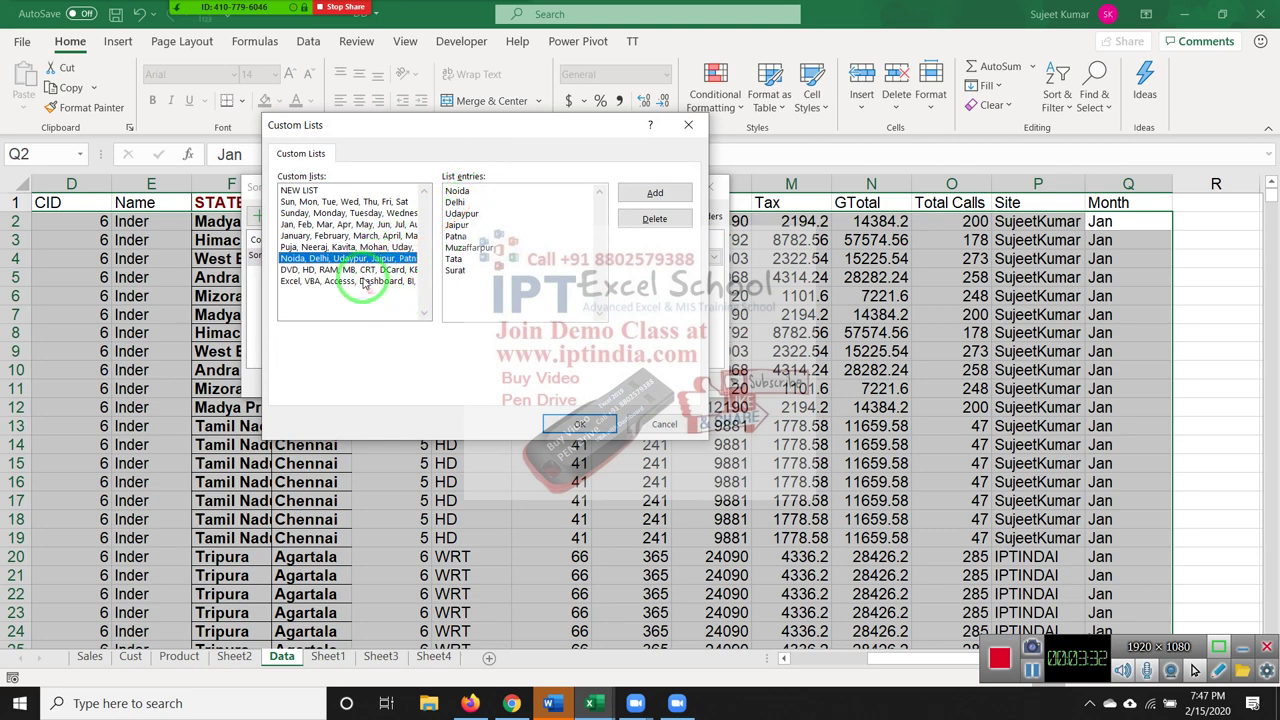
pyautogui.click(358, 248)
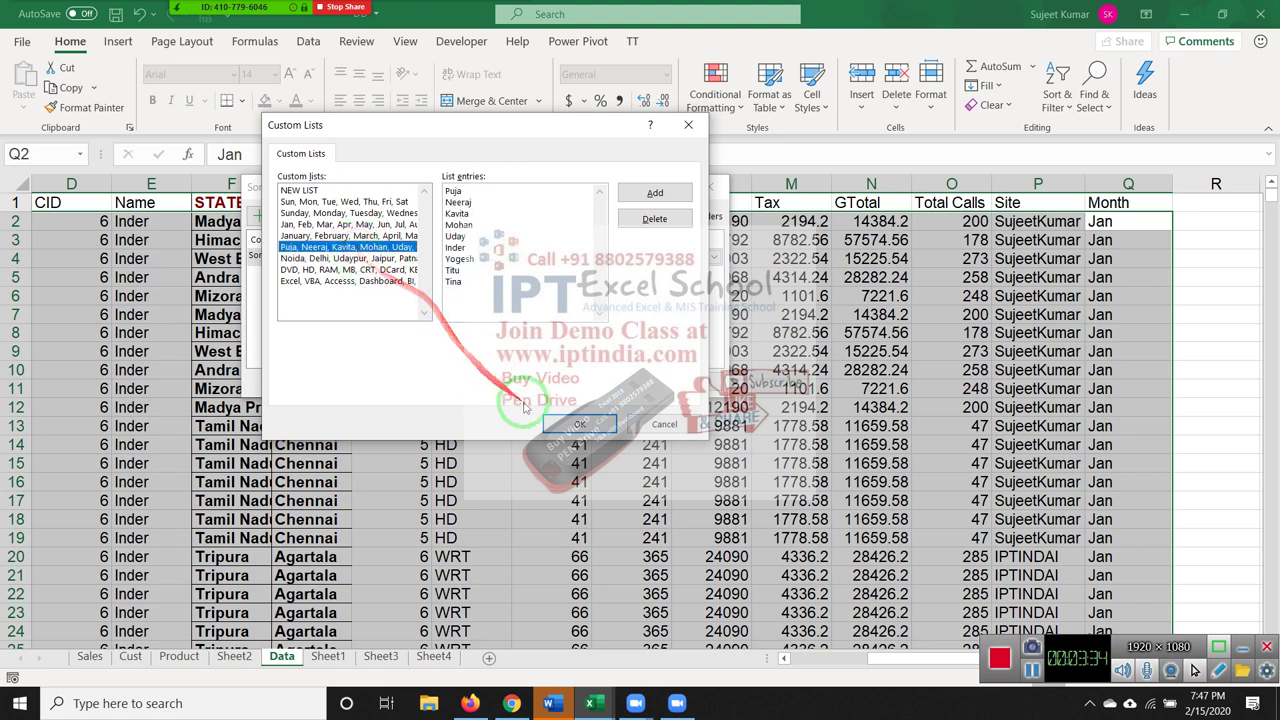
pyautogui.click(579, 424)
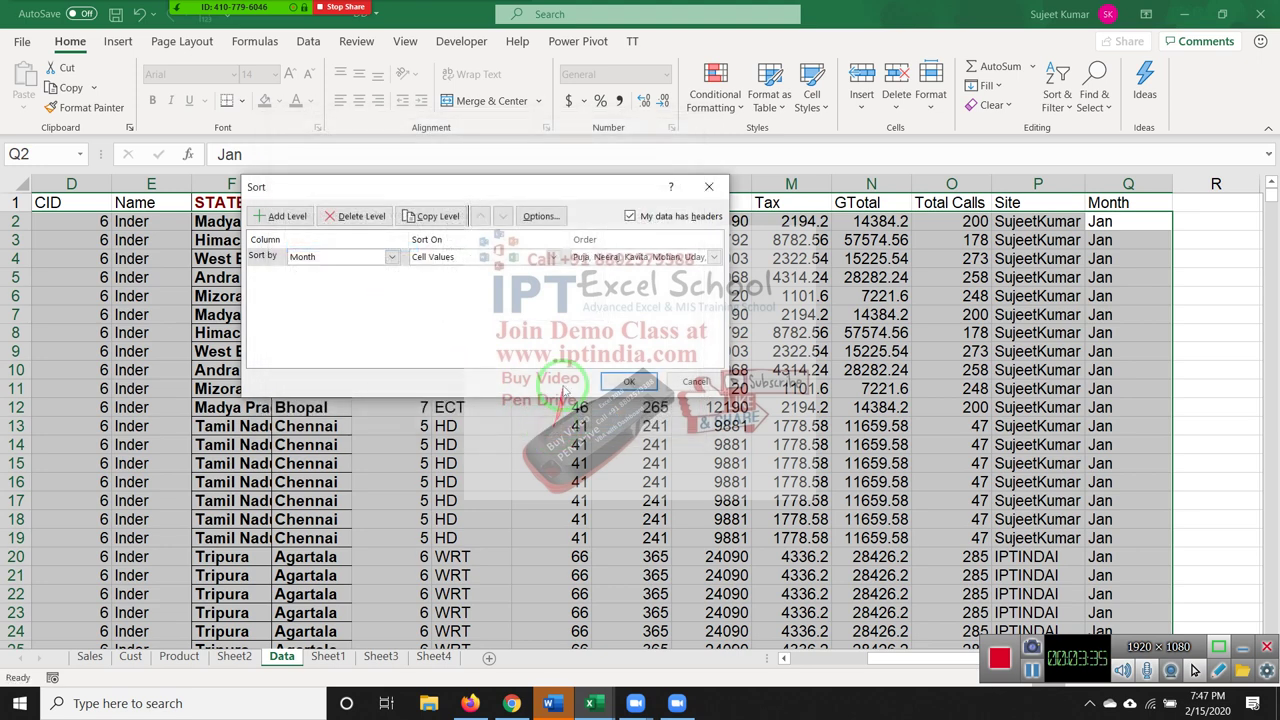
pyautogui.click(323, 257)
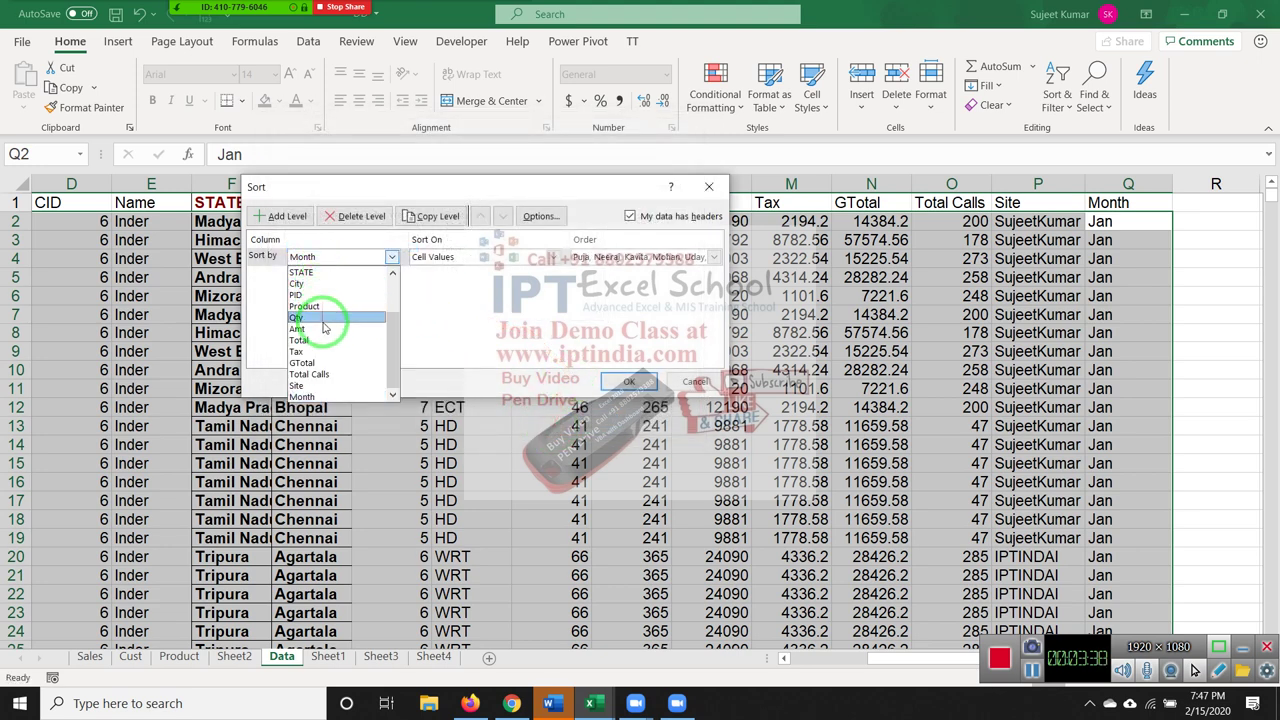
pyautogui.scroll(2, 330, 325)
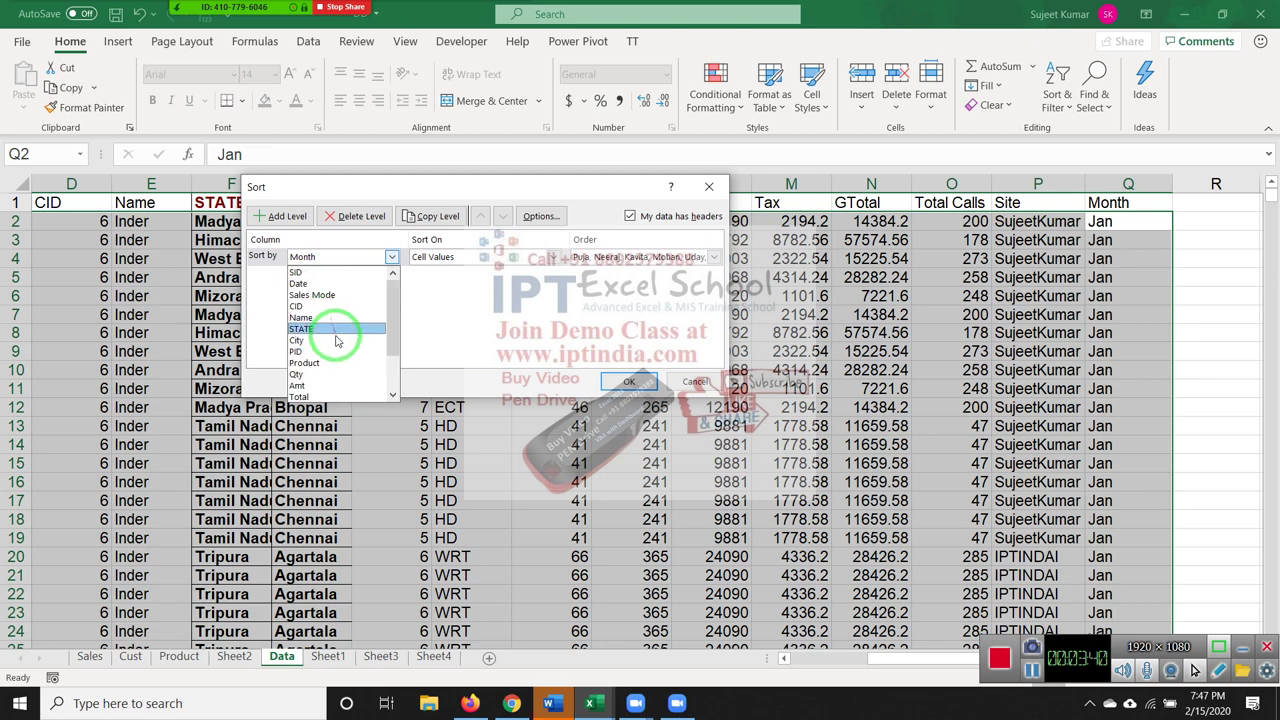
pyautogui.click(336, 323)
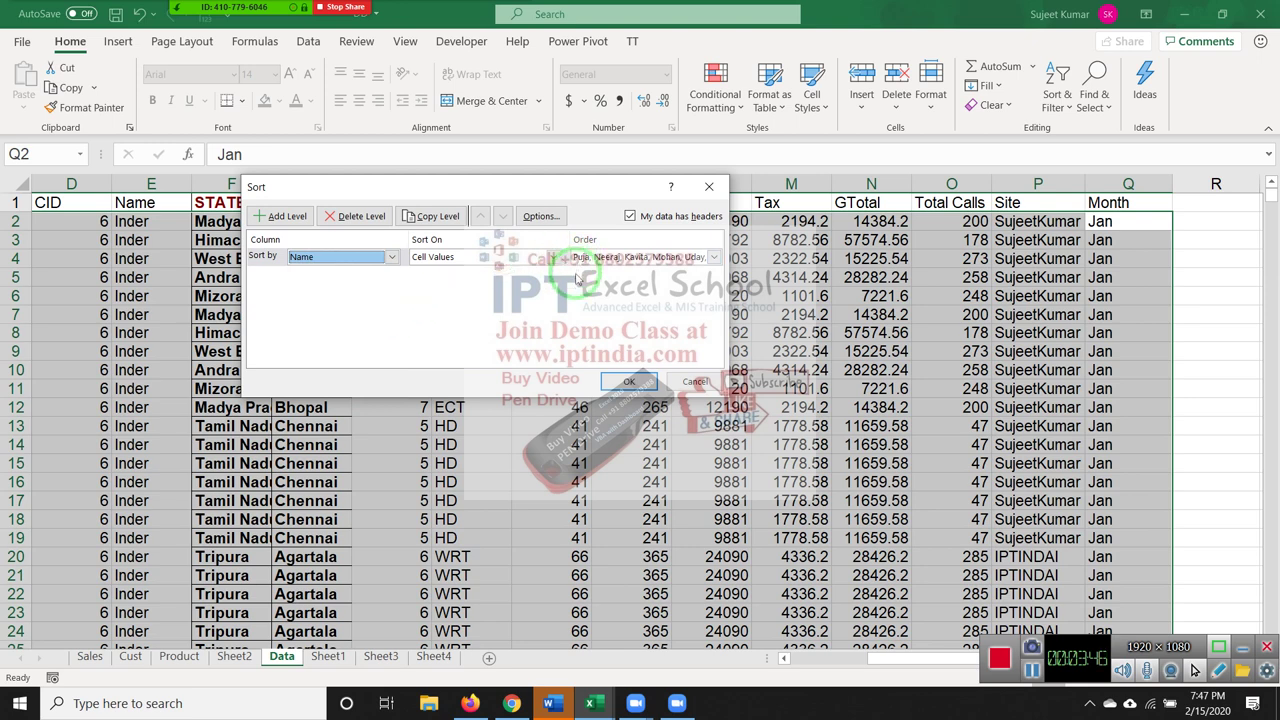
pyautogui.click(632, 385)
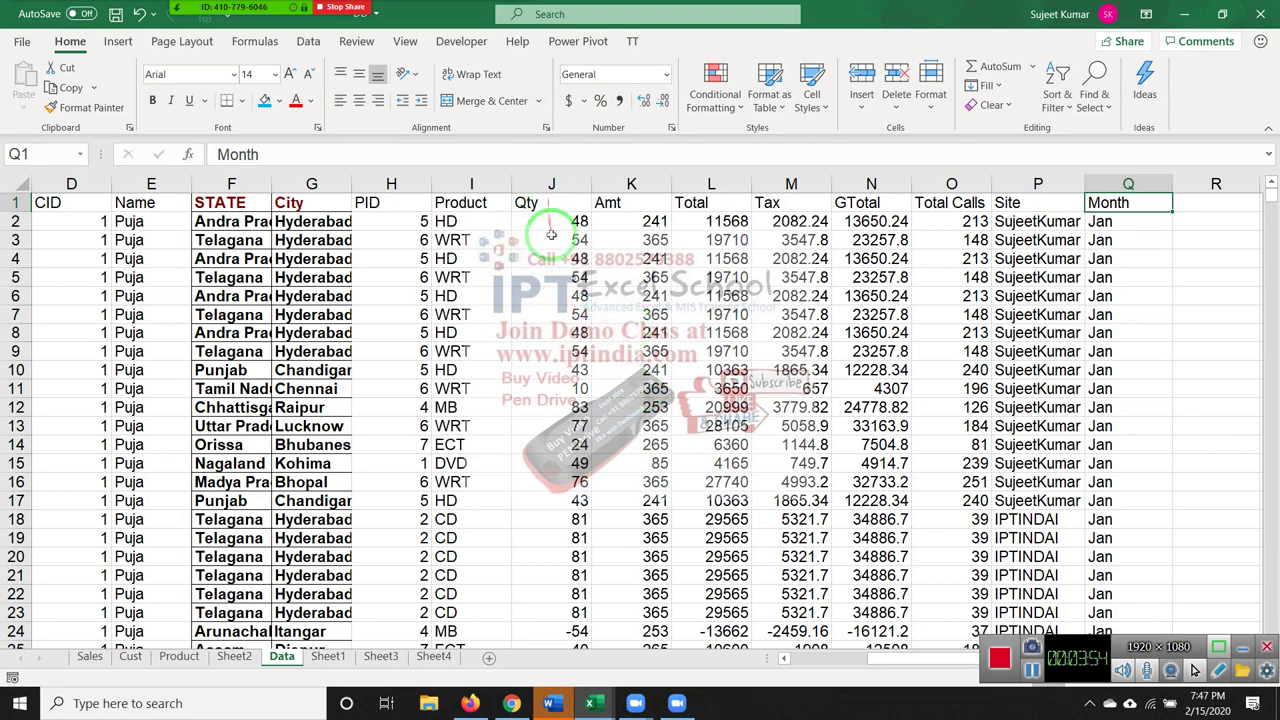
# Fill Qty cells J4 (48) and J15 (49) with blue.
pyautogui.click(551, 258)
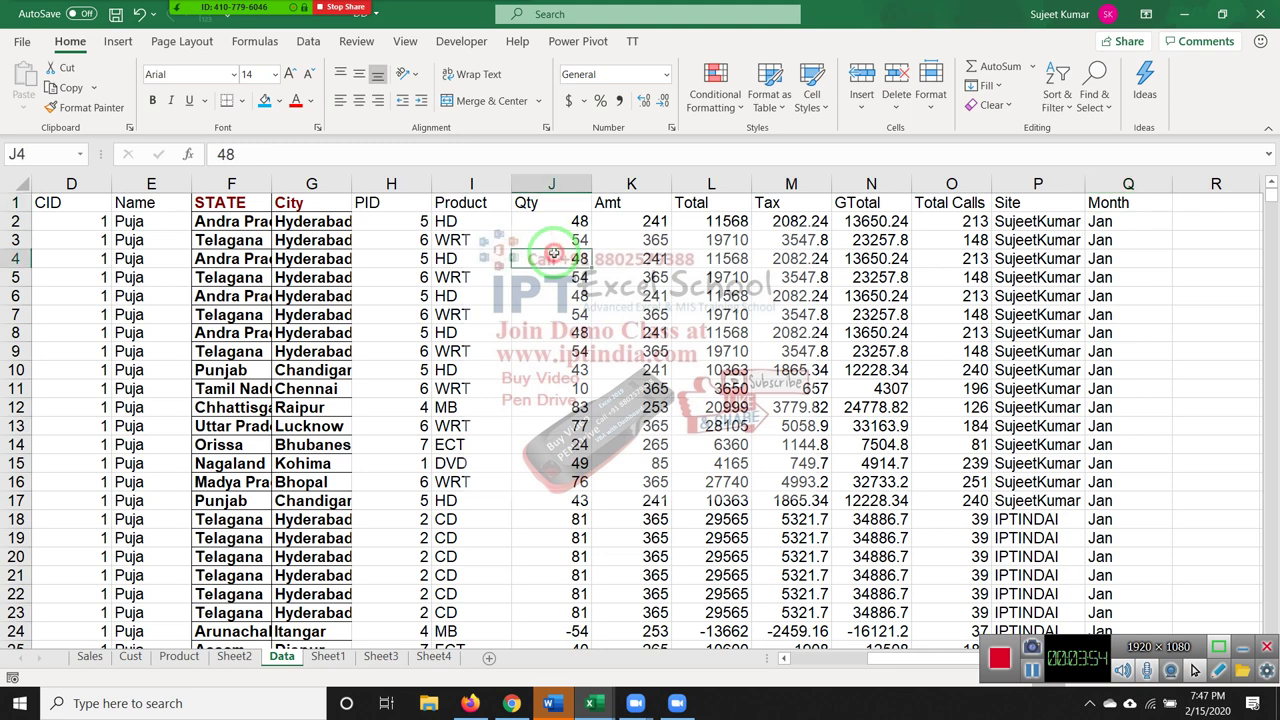
pyautogui.click(265, 103)
pyautogui.click(551, 463)
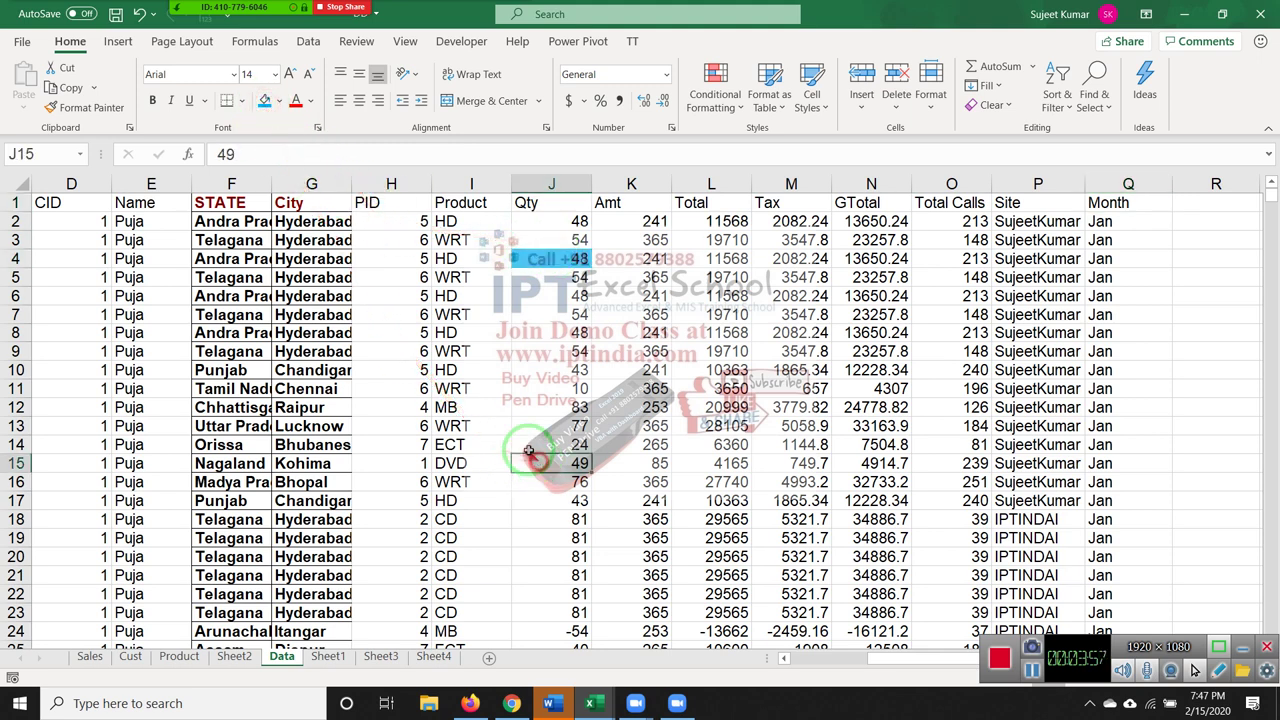
pyautogui.click(265, 103)
pyautogui.scroll(-4, 550, 465)
pyautogui.scroll(-6, 550, 465)
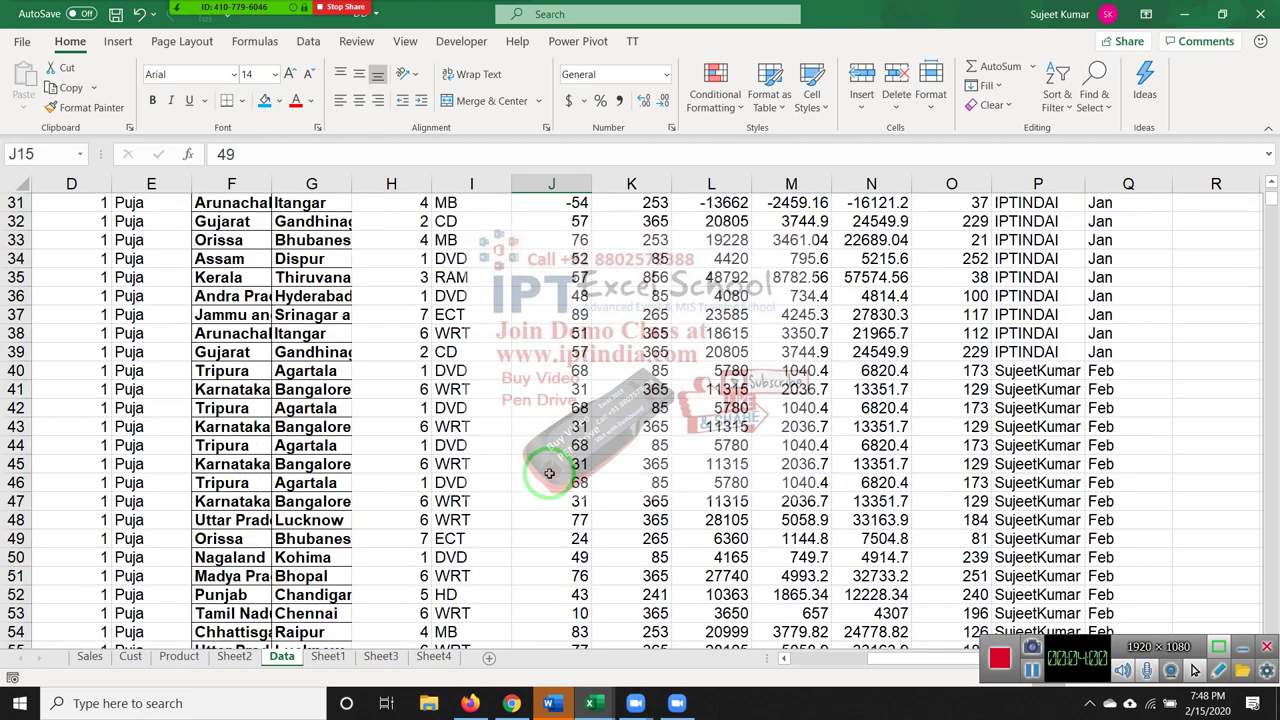
pyautogui.scroll(-9, 548, 471)
# Fill Qty cells J71 (48), J90 (77) and J108 (51) with blue.
pyautogui.click(551, 445)
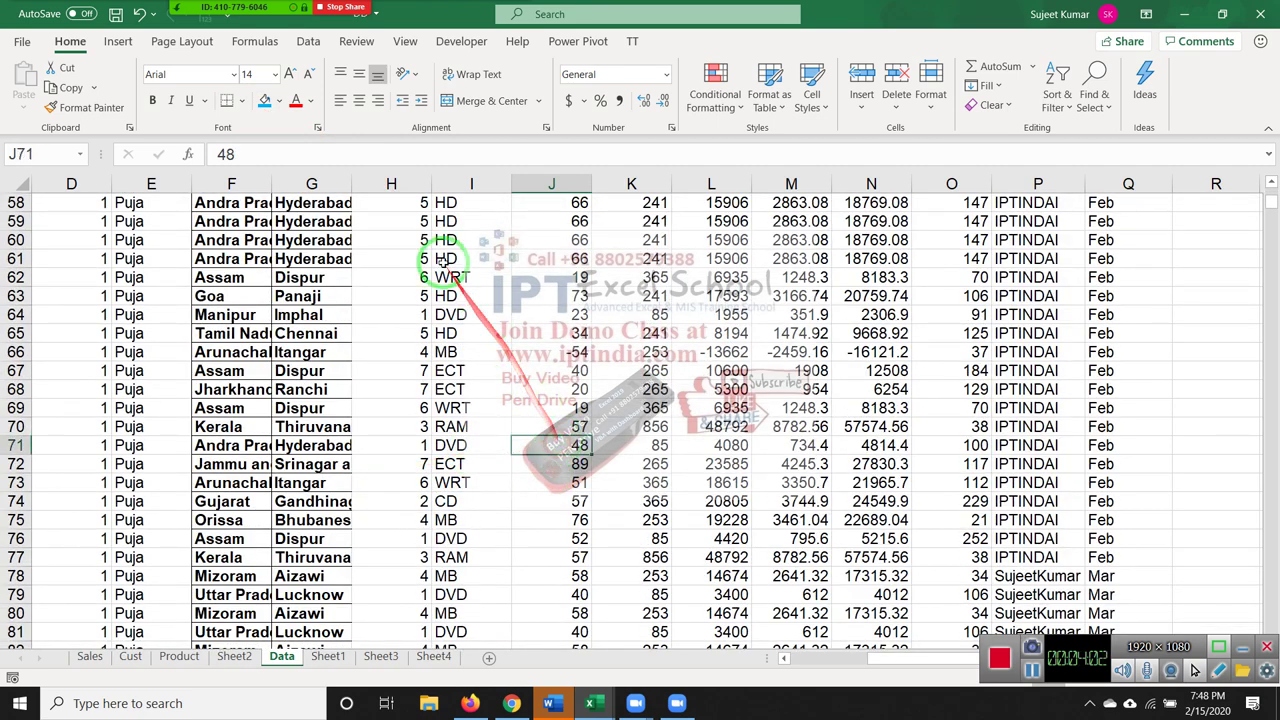
pyautogui.click(265, 103)
pyautogui.scroll(-5, 530, 514)
pyautogui.click(551, 520)
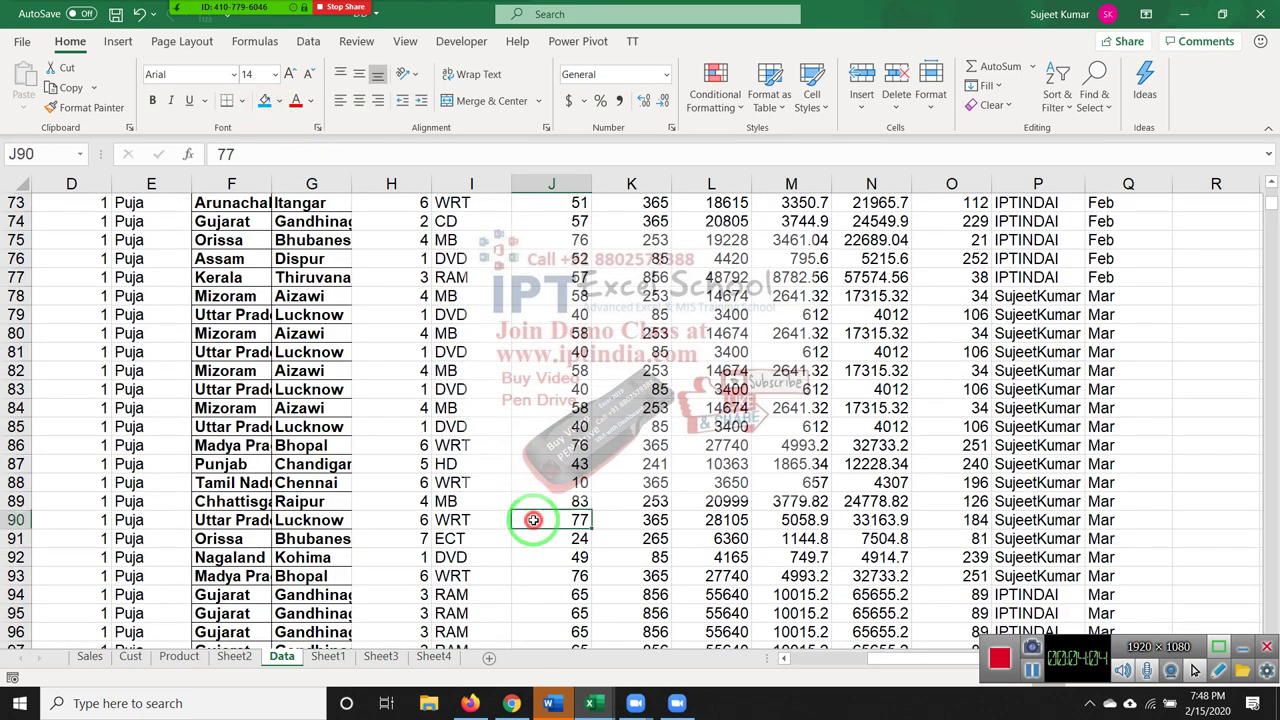
pyautogui.click(265, 103)
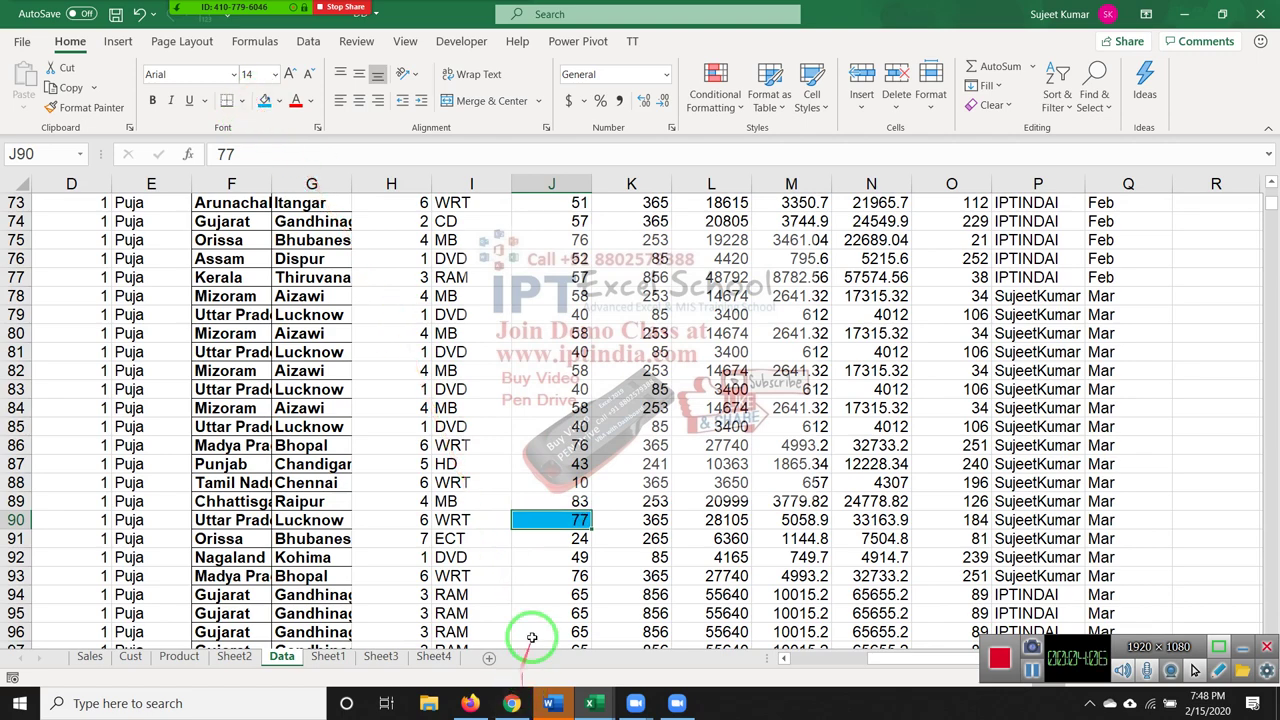
pyautogui.scroll(-3, 610, 462)
pyautogui.scroll(-5, 610, 462)
pyautogui.click(560, 408)
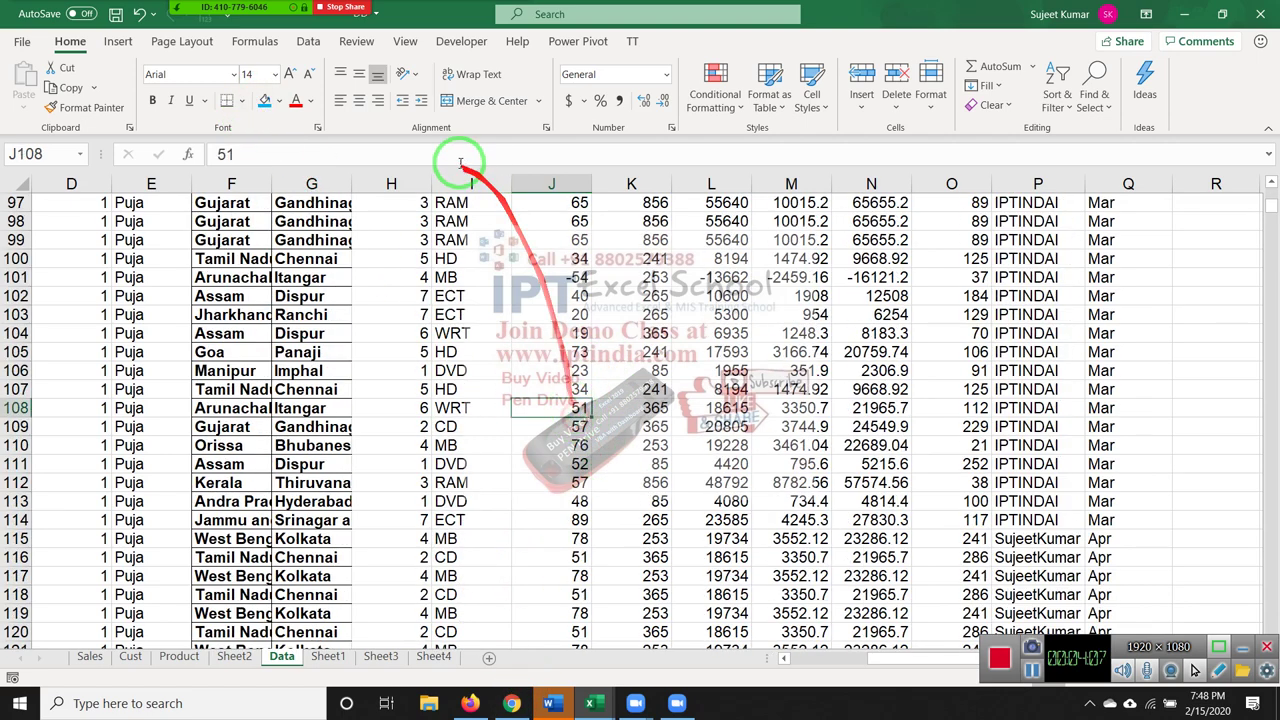
pyautogui.click(265, 101)
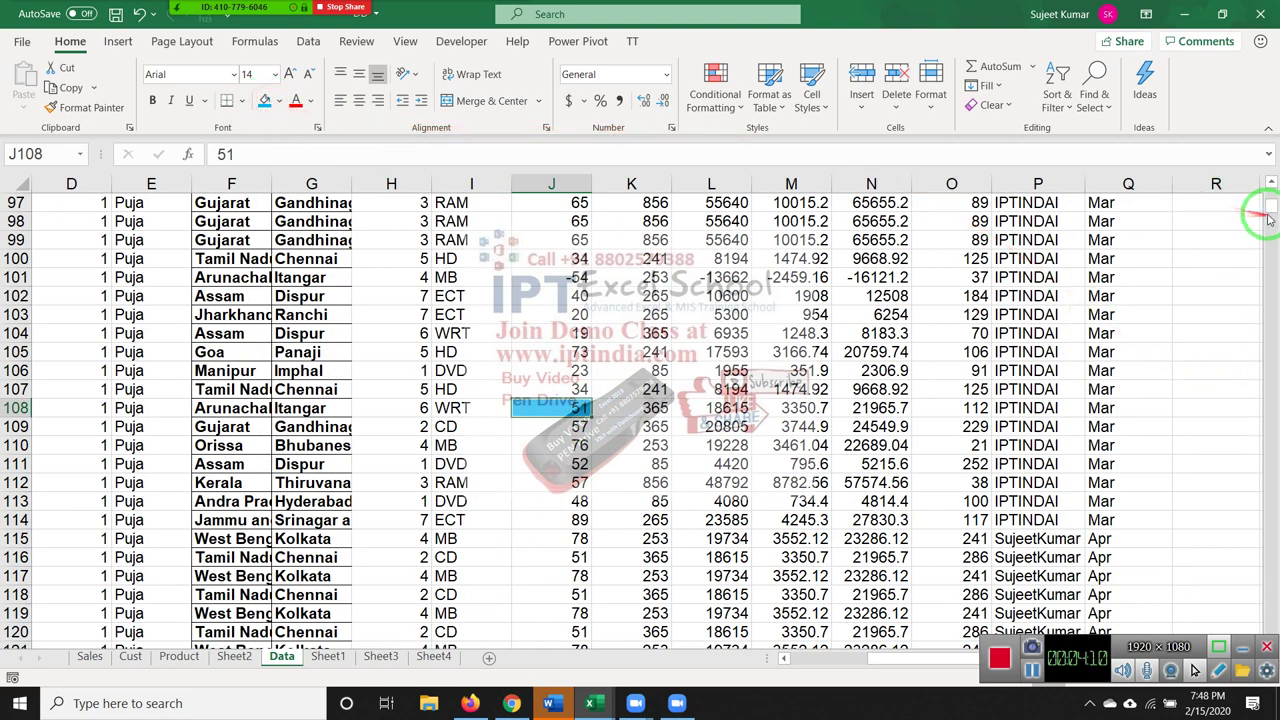
pyautogui.moveTo(1272, 210); pyautogui.dragTo(1272, 177)
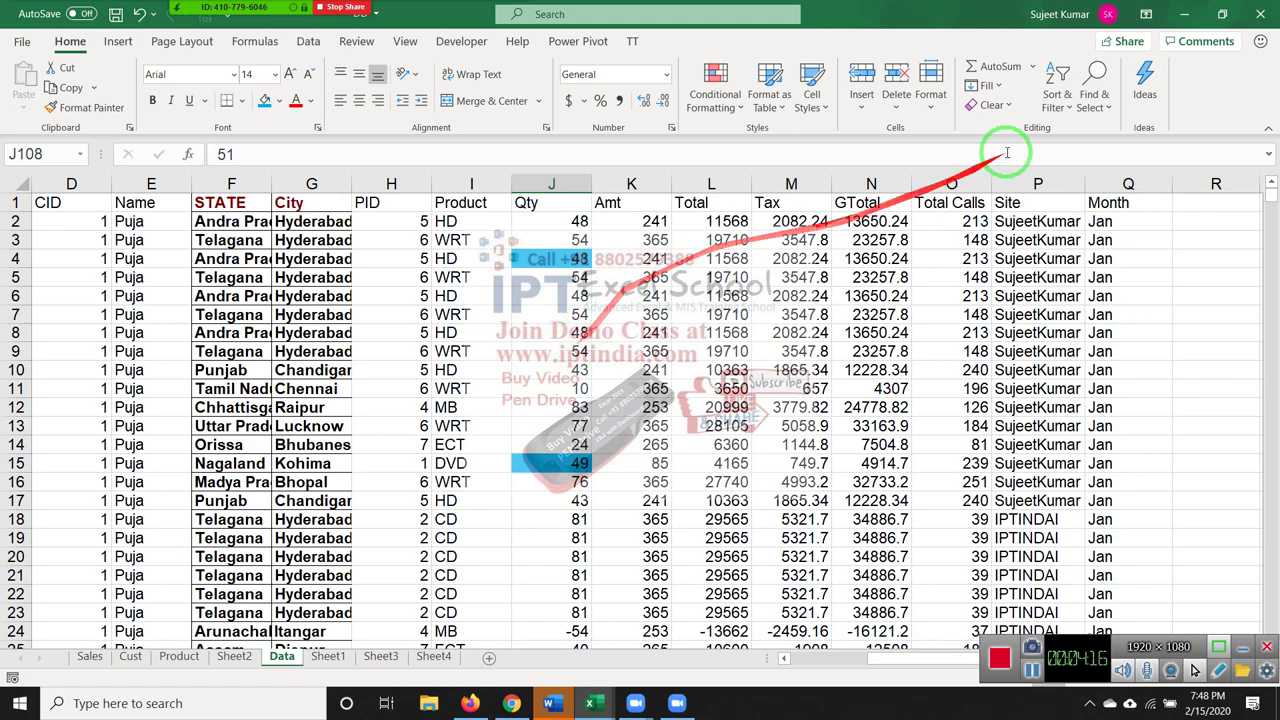
# Custom-sort by Qty on Cell Color with the blue fill On Top.
pyautogui.click(1057, 98)
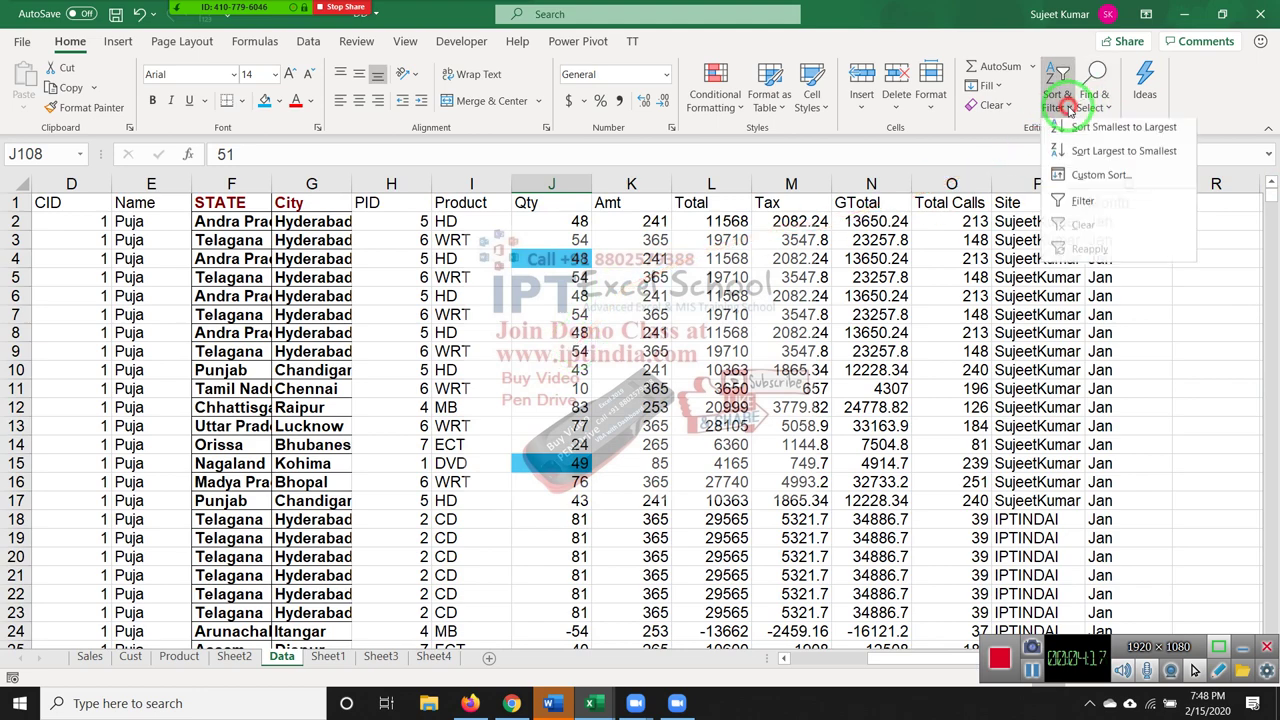
pyautogui.click(1100, 178)
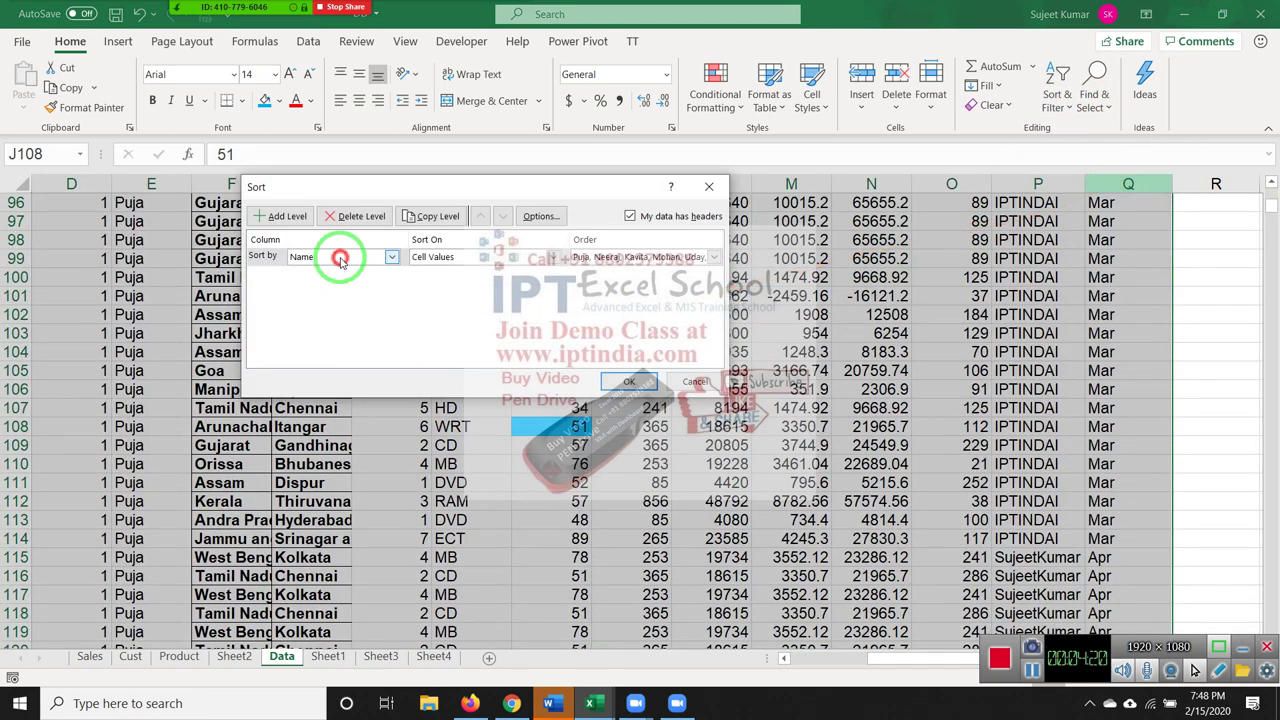
pyautogui.click(338, 257)
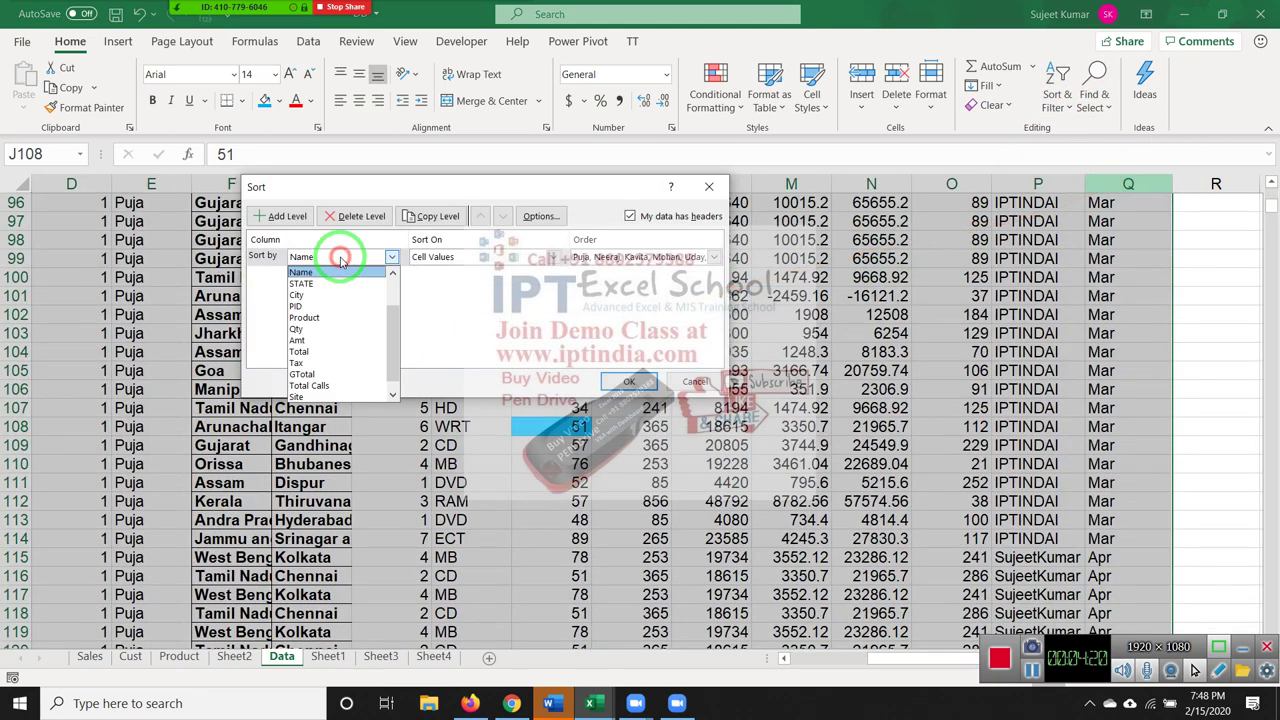
pyautogui.click(339, 330)
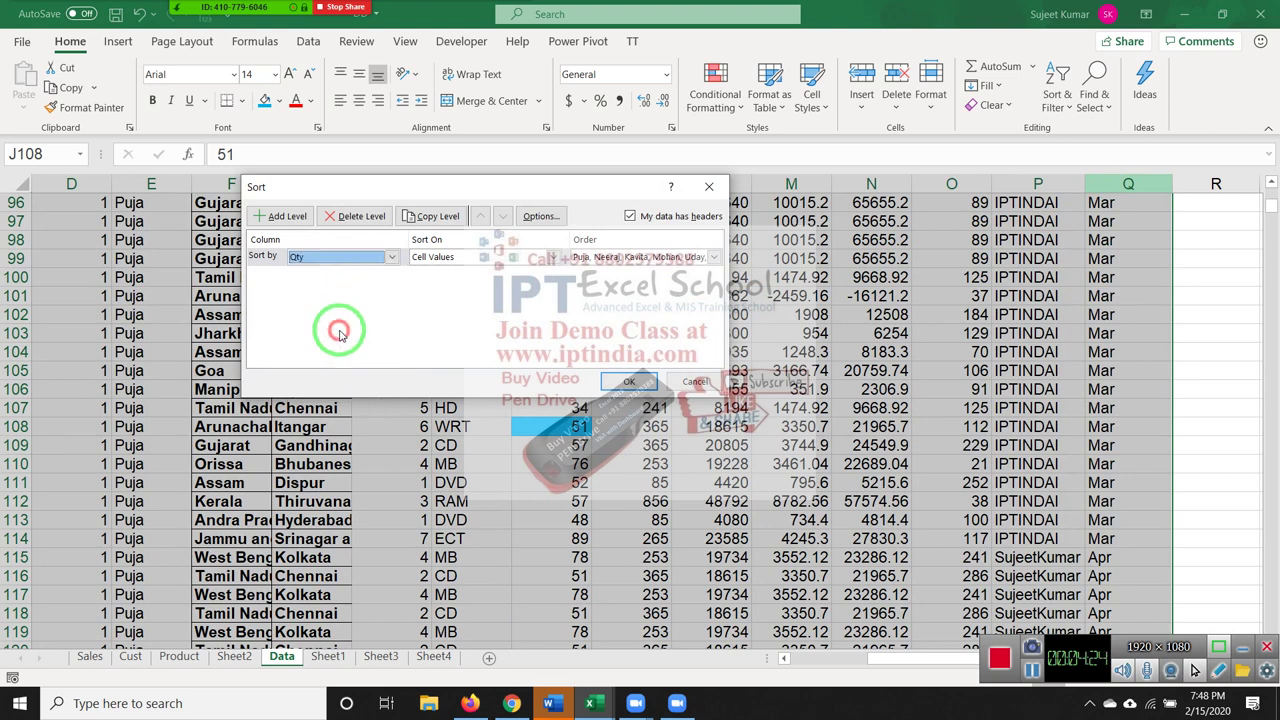
pyautogui.click(438, 260)
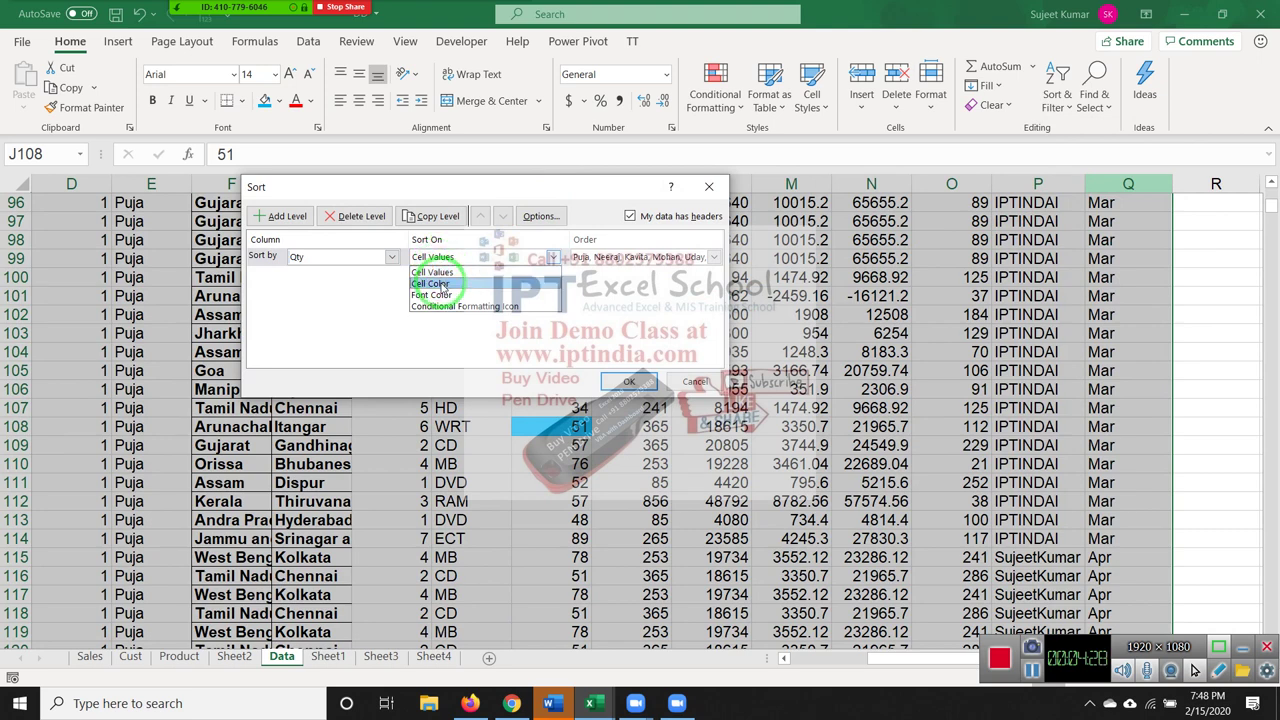
pyautogui.click(443, 286)
pyautogui.click(638, 260)
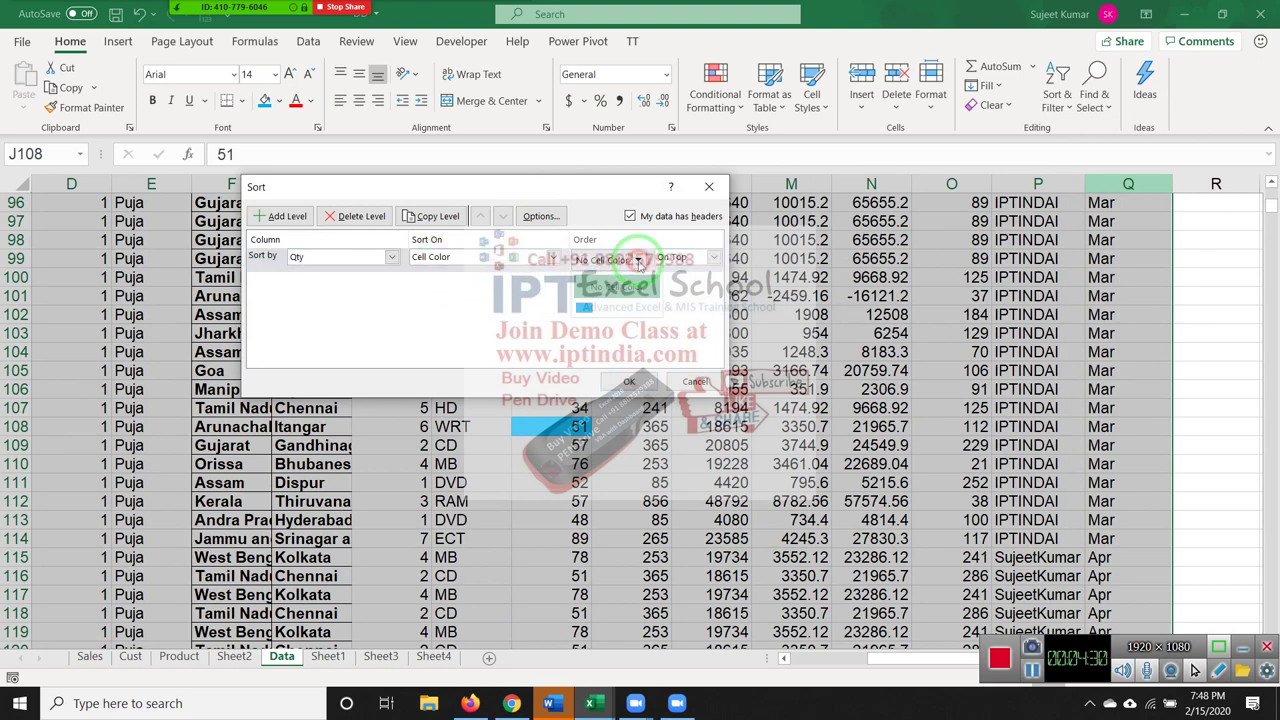
pyautogui.click(585, 311)
pyautogui.click(675, 258)
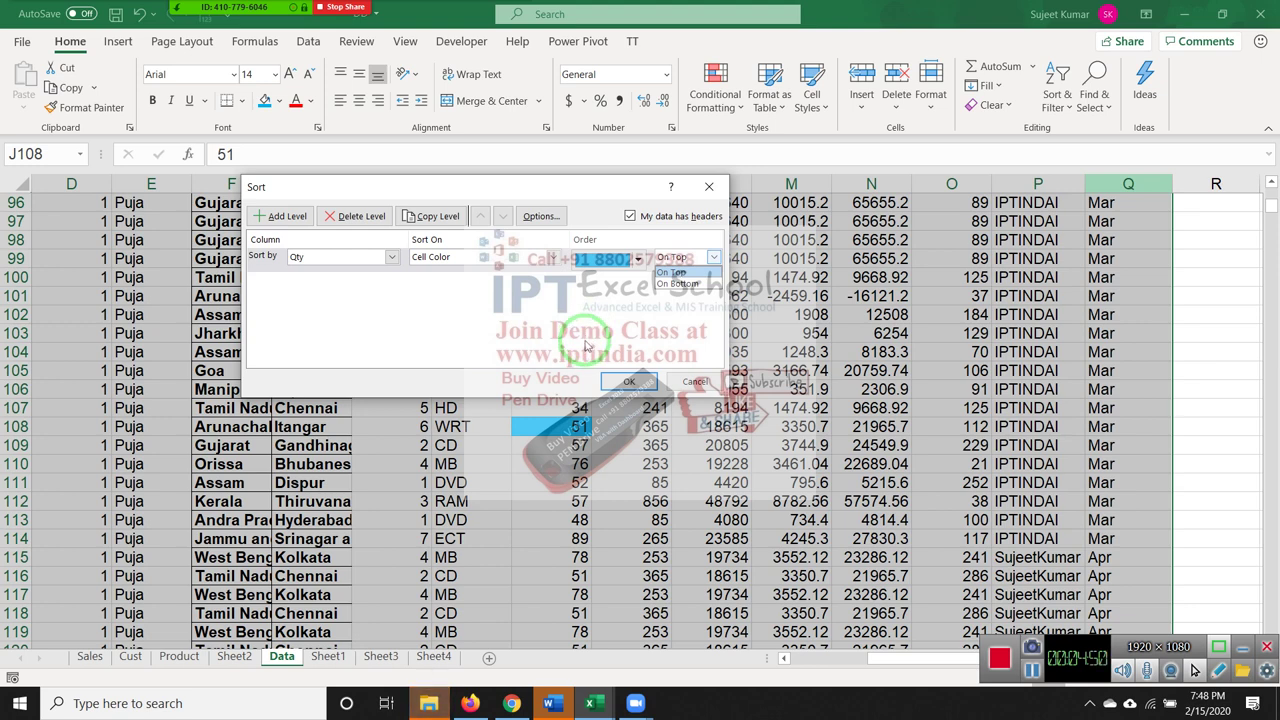
pyautogui.click(626, 381)
pyautogui.click(624, 379)
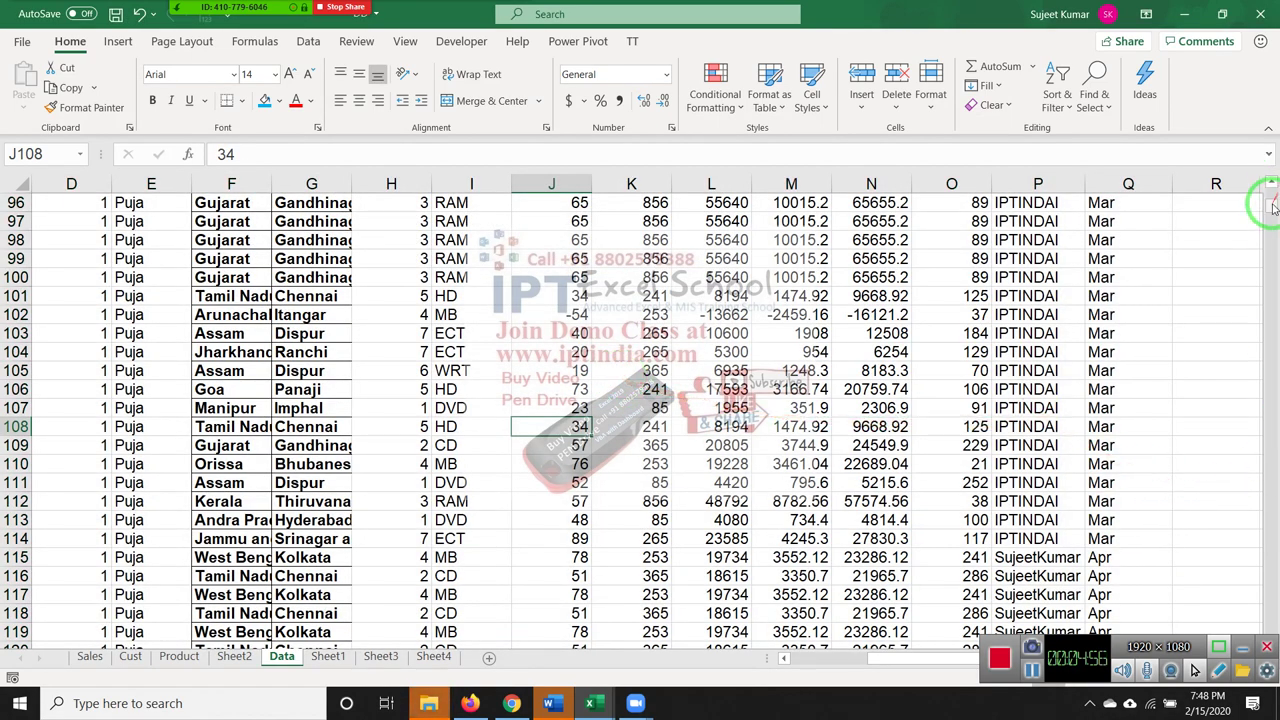
# Apply the 3 Arrows (Colored) icon set to the Amt column.
pyautogui.moveTo(1270, 192); pyautogui.dragTo(1270, 184)
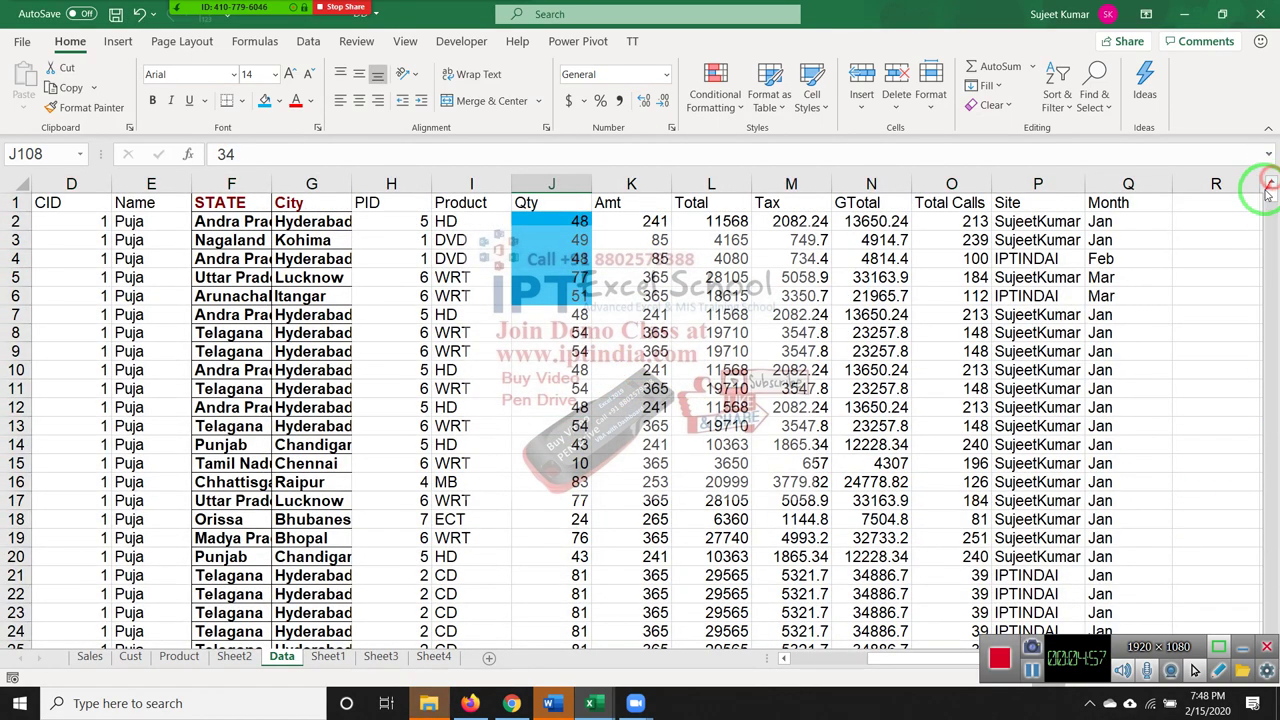
pyautogui.click(631, 184)
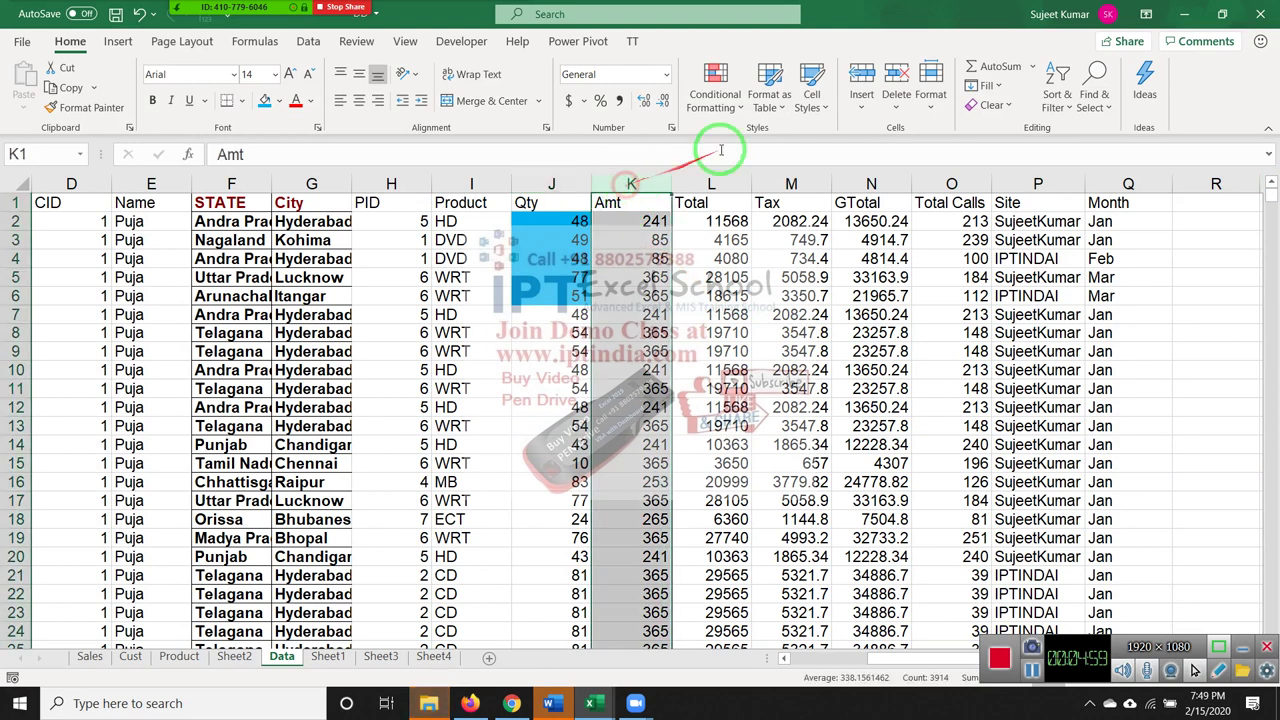
pyautogui.click(770, 100)
pyautogui.click(705, 100)
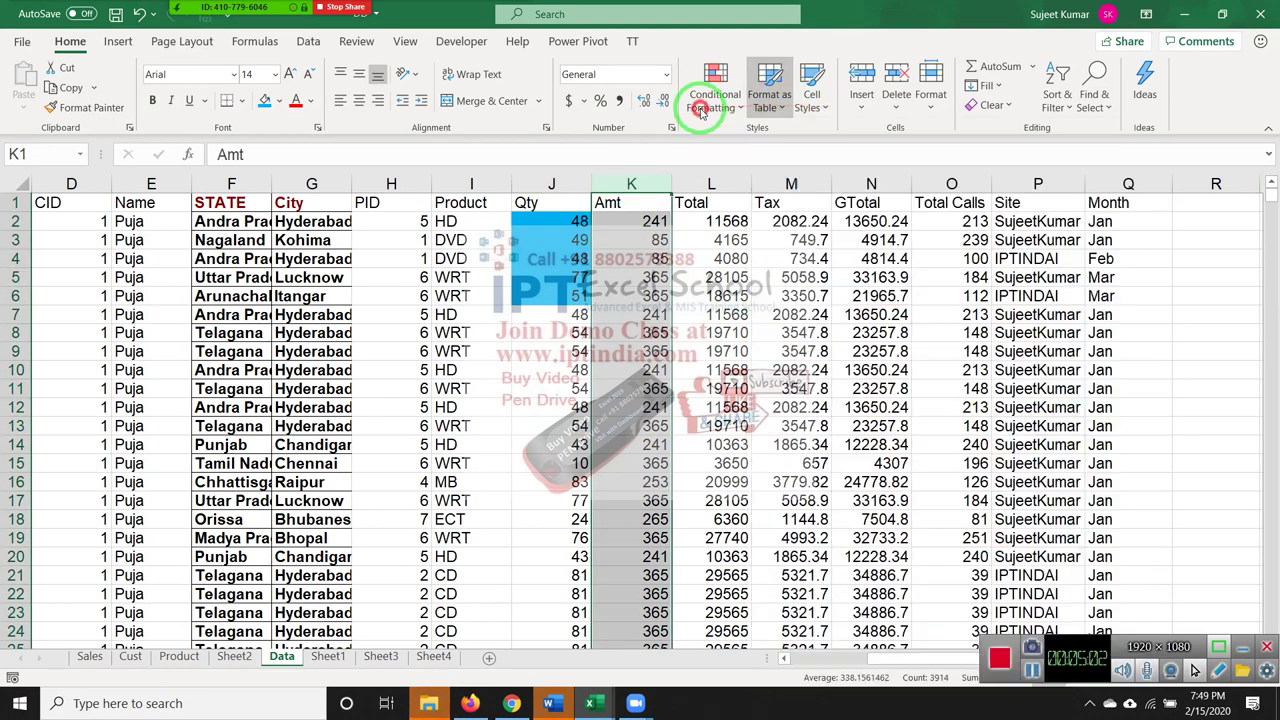
pyautogui.moveTo(760, 300)
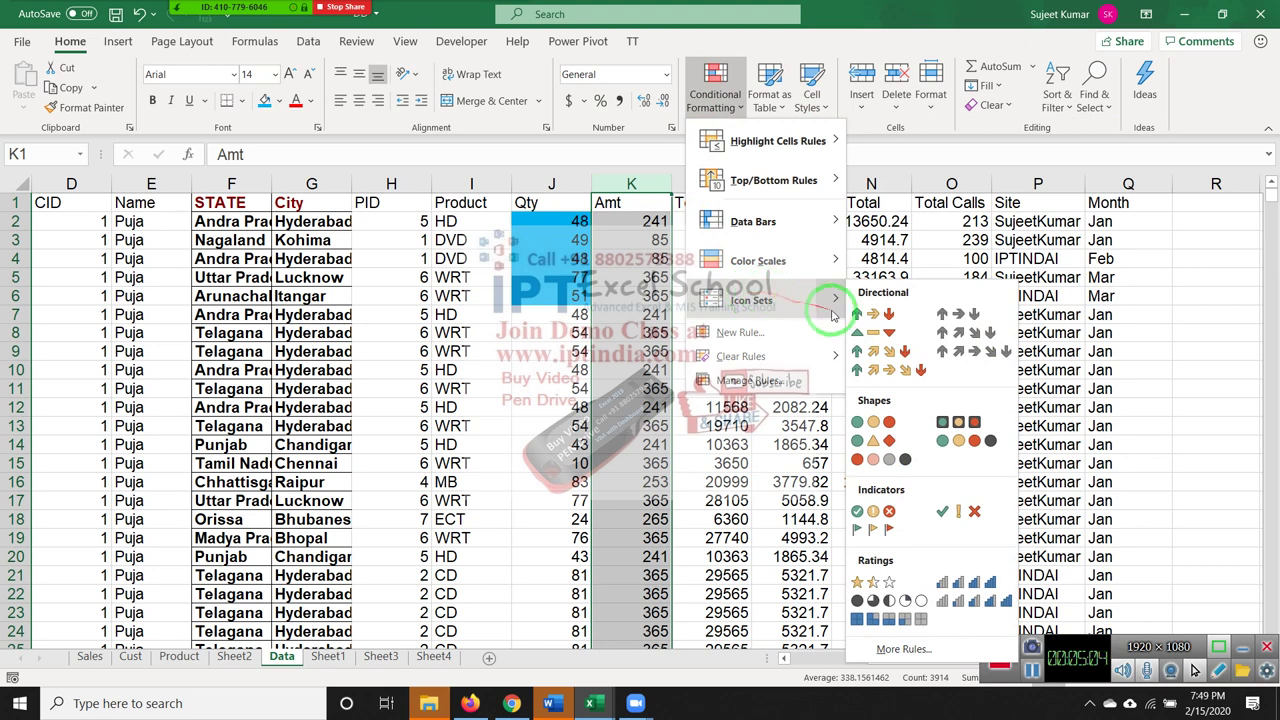
pyautogui.press('Escape')
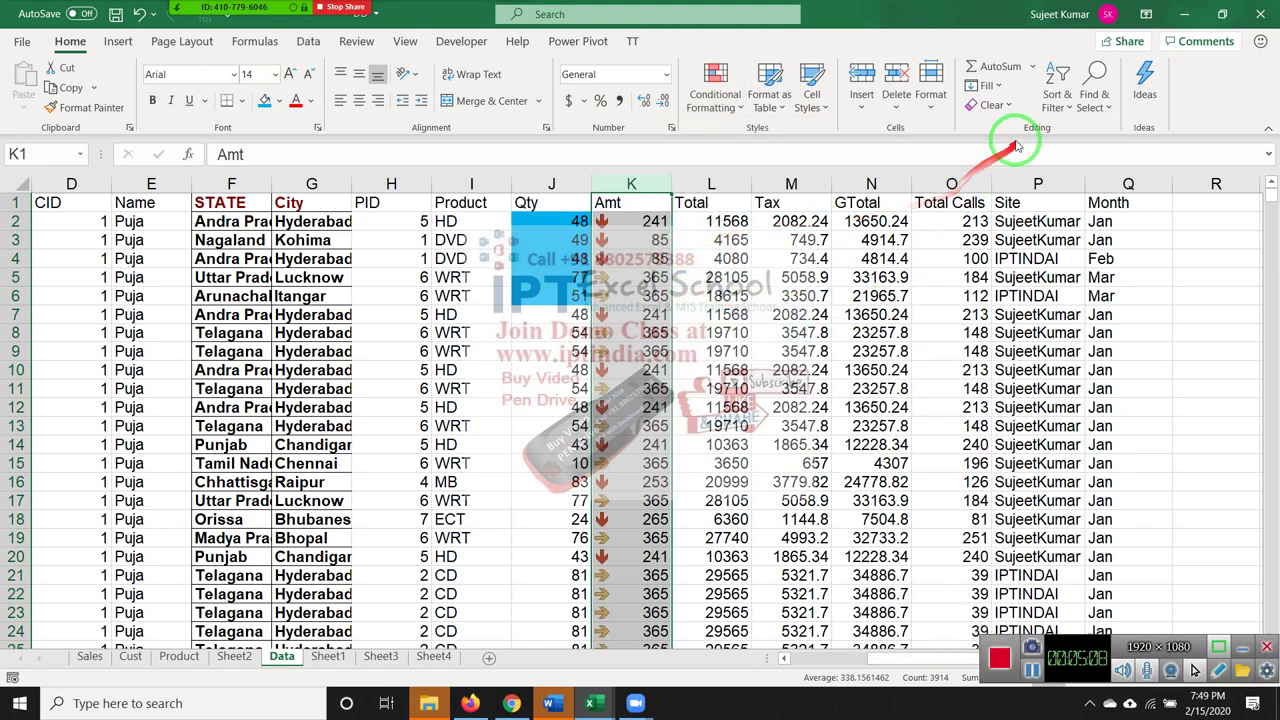
pyautogui.click(603, 200)
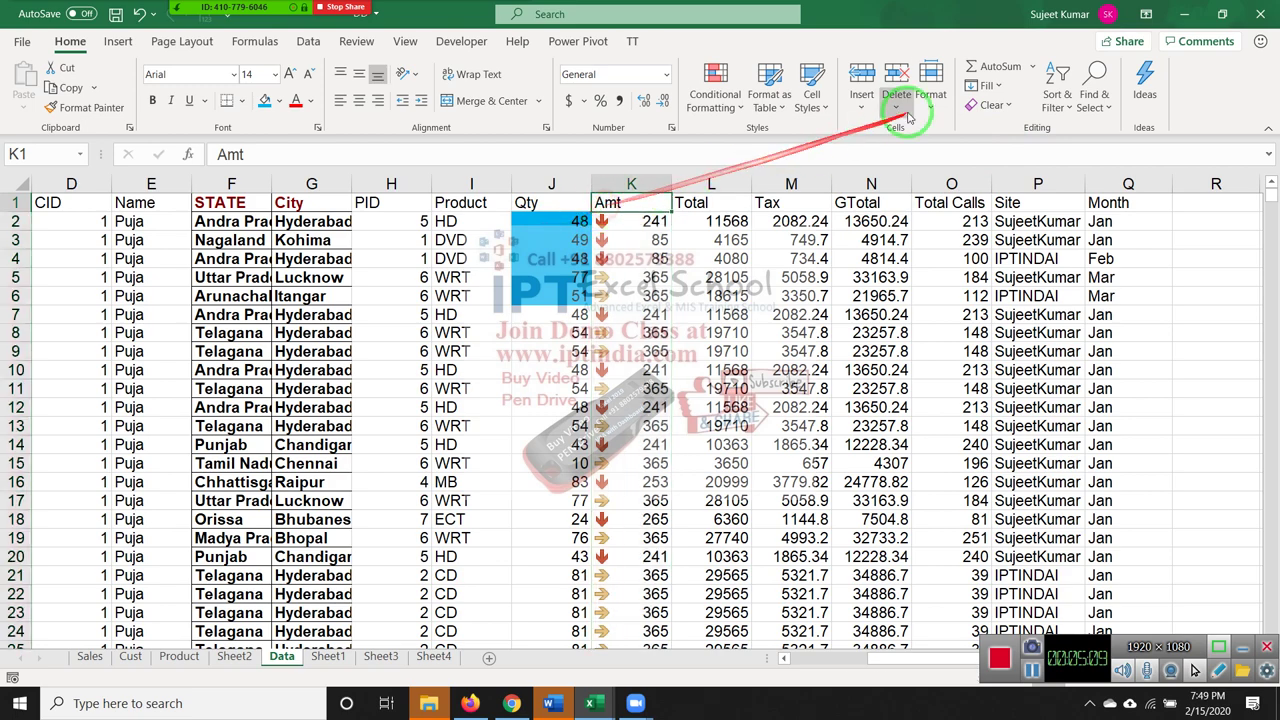
pyautogui.click(1057, 95)
# Custom-sort by Amt on Conditional Formatting Icon with the up arrow On Top.
pyautogui.click(1090, 179)
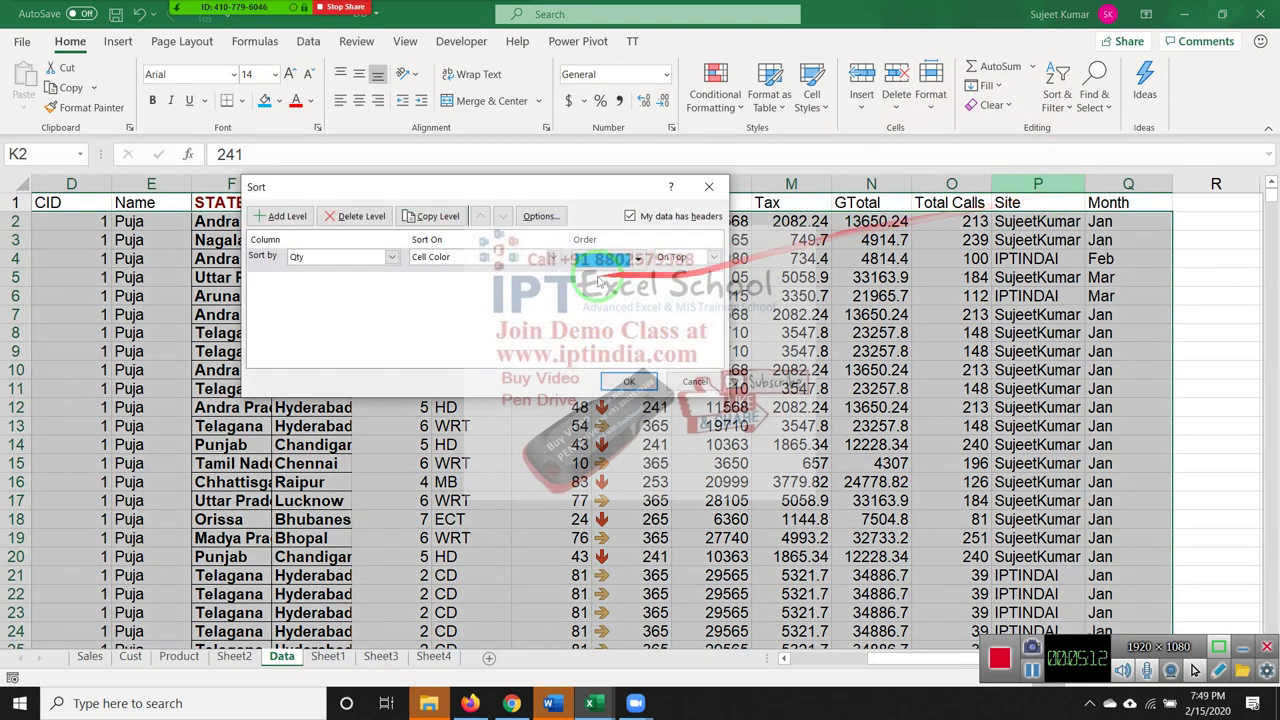
pyautogui.click(340, 260)
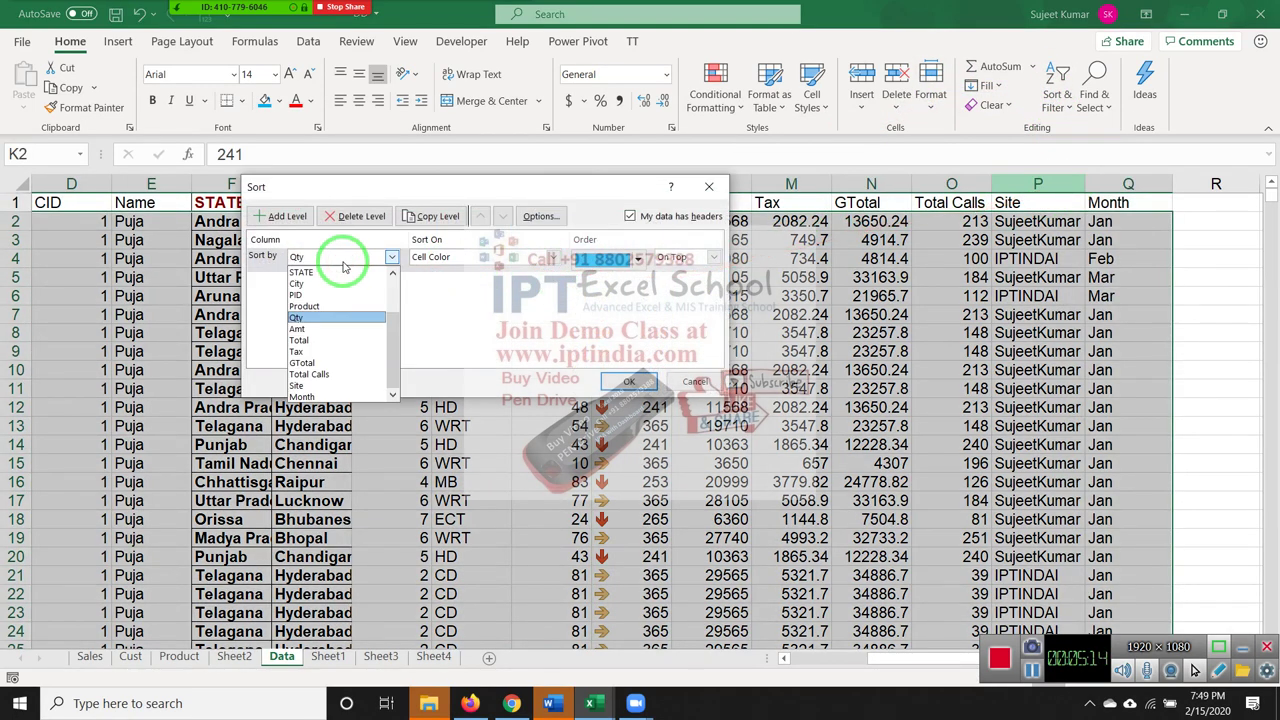
pyautogui.click(336, 331)
pyautogui.click(446, 259)
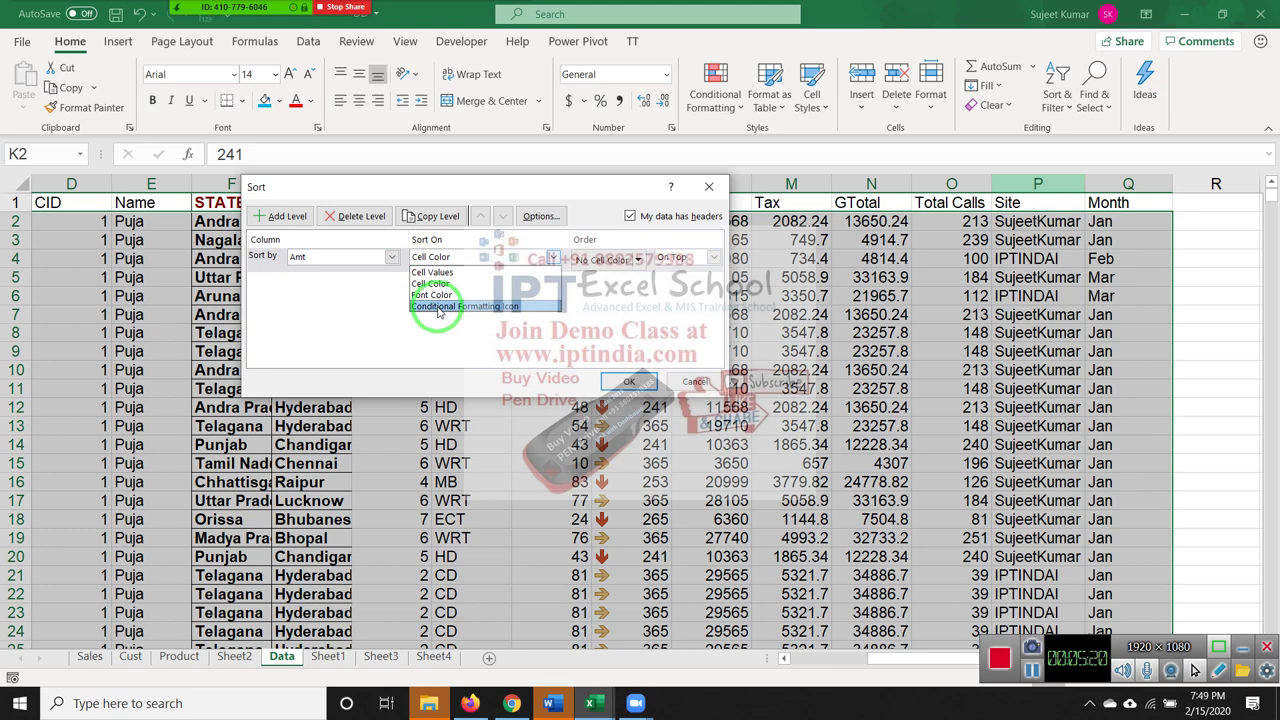
pyautogui.click(440, 257)
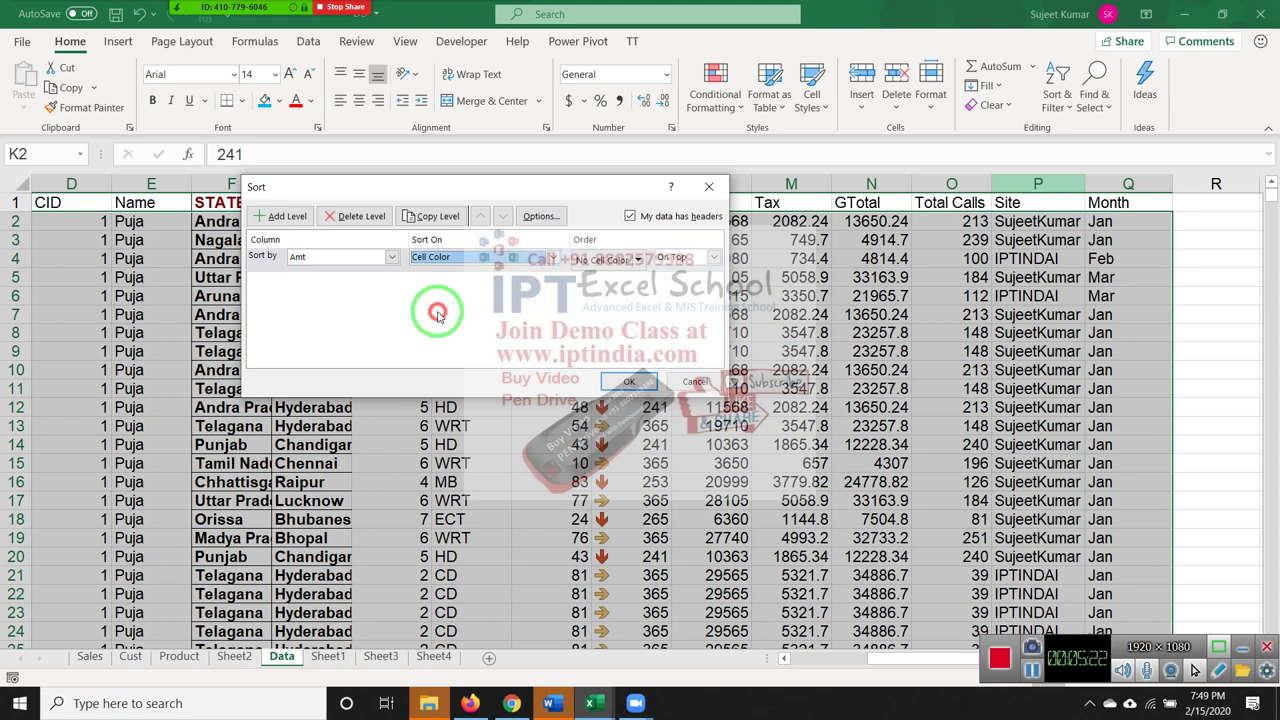
pyautogui.click(638, 259)
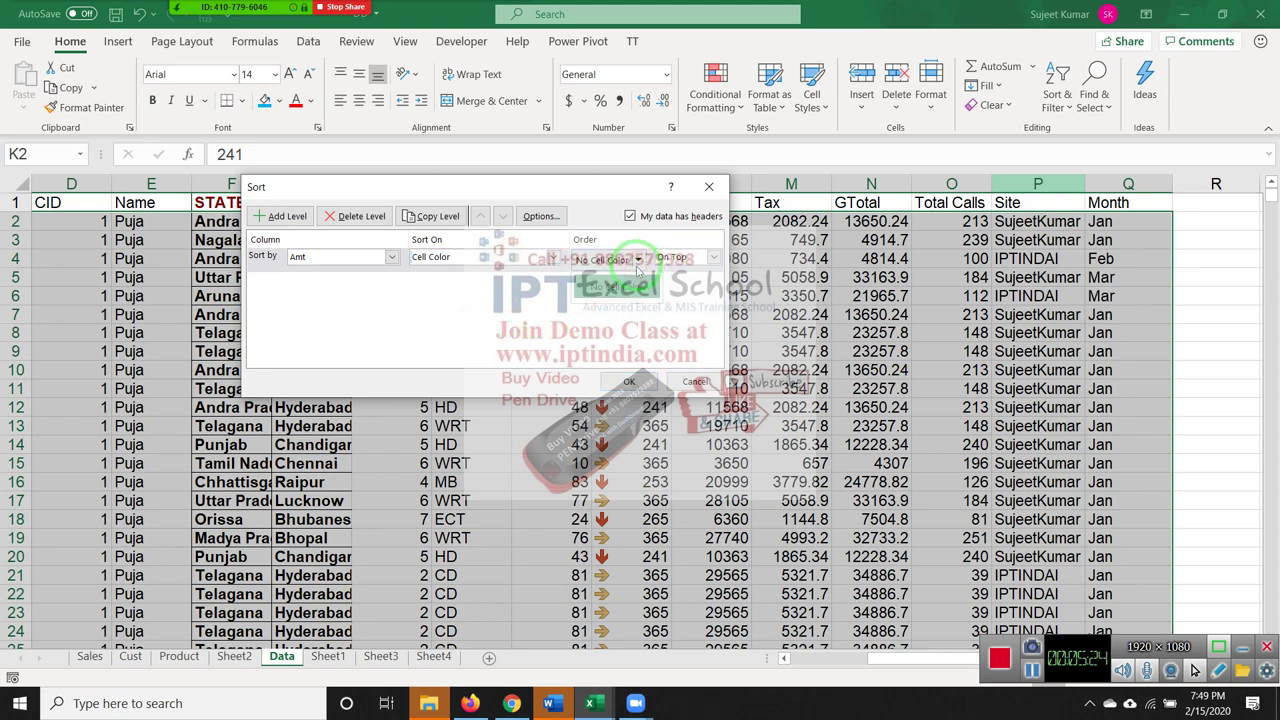
pyautogui.click(473, 268)
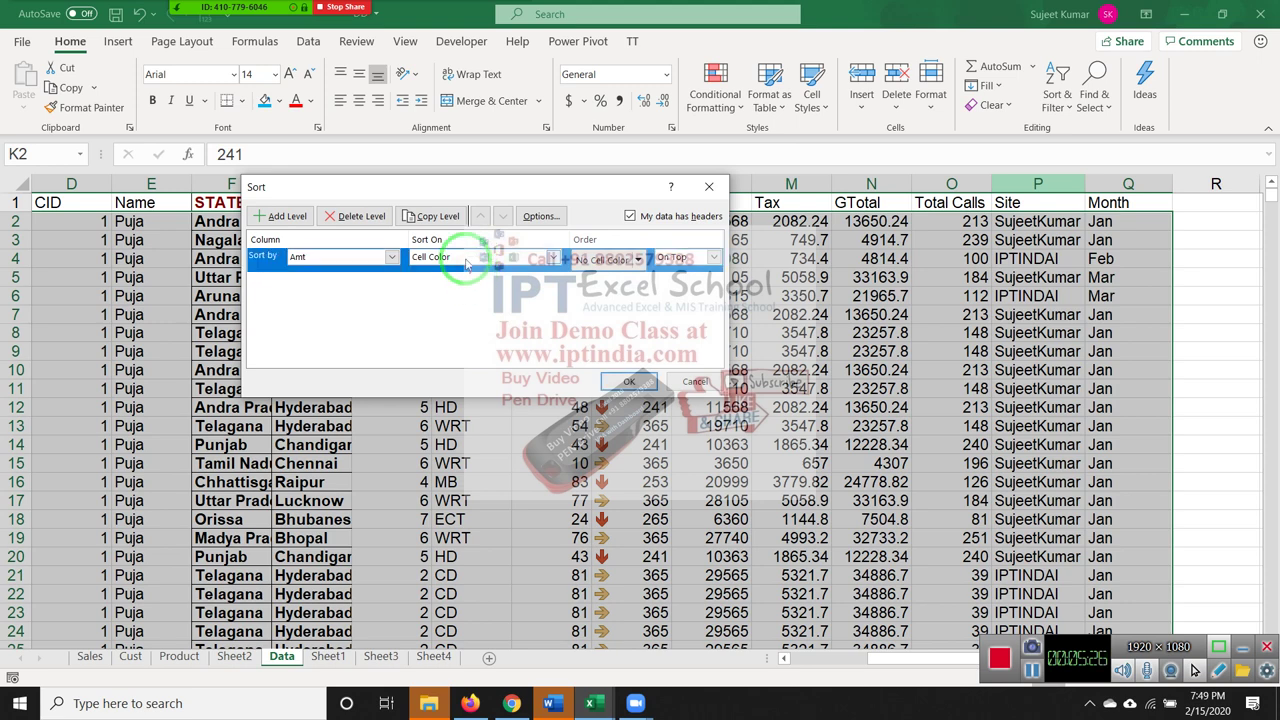
pyautogui.click(466, 262)
pyautogui.click(466, 308)
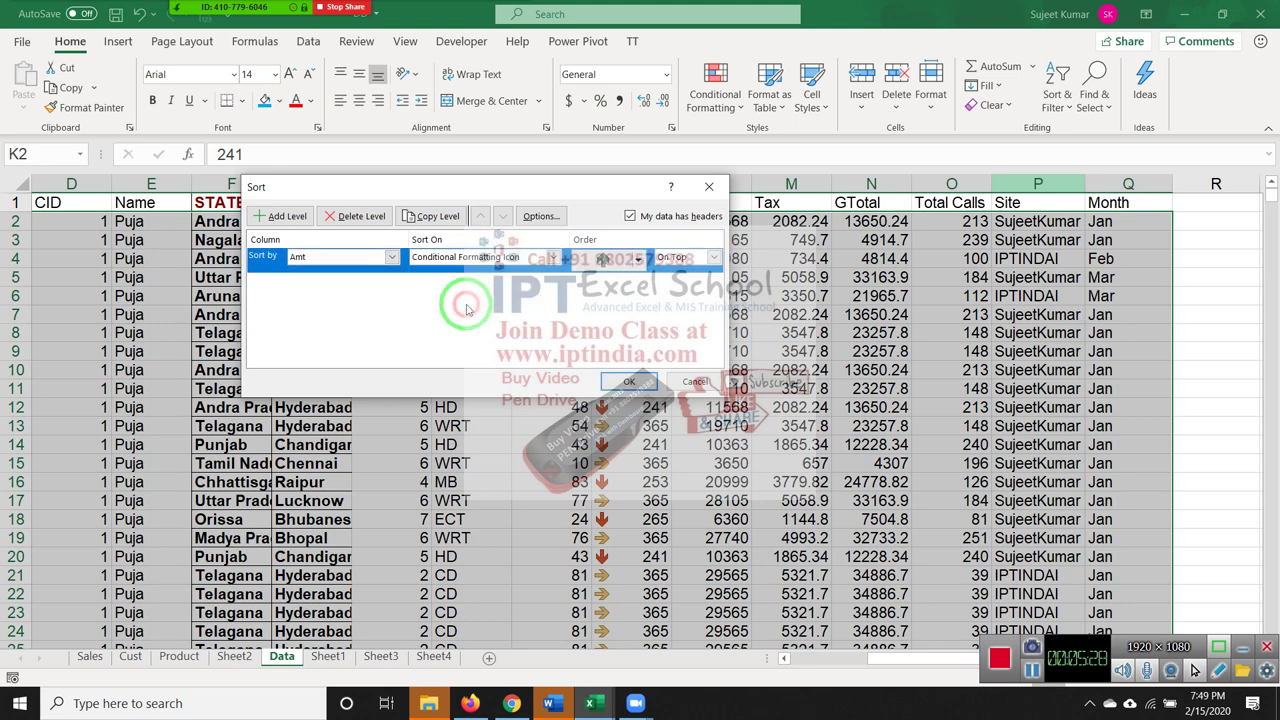
pyautogui.click(637, 259)
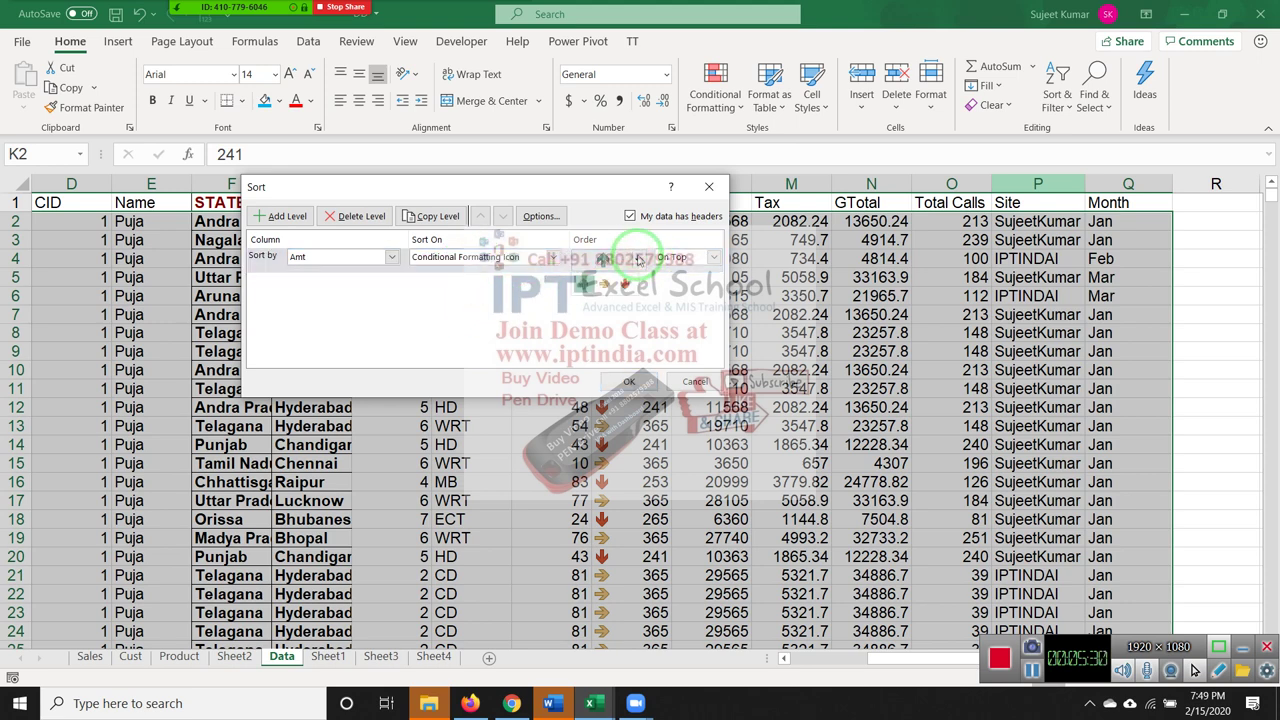
pyautogui.click(713, 257)
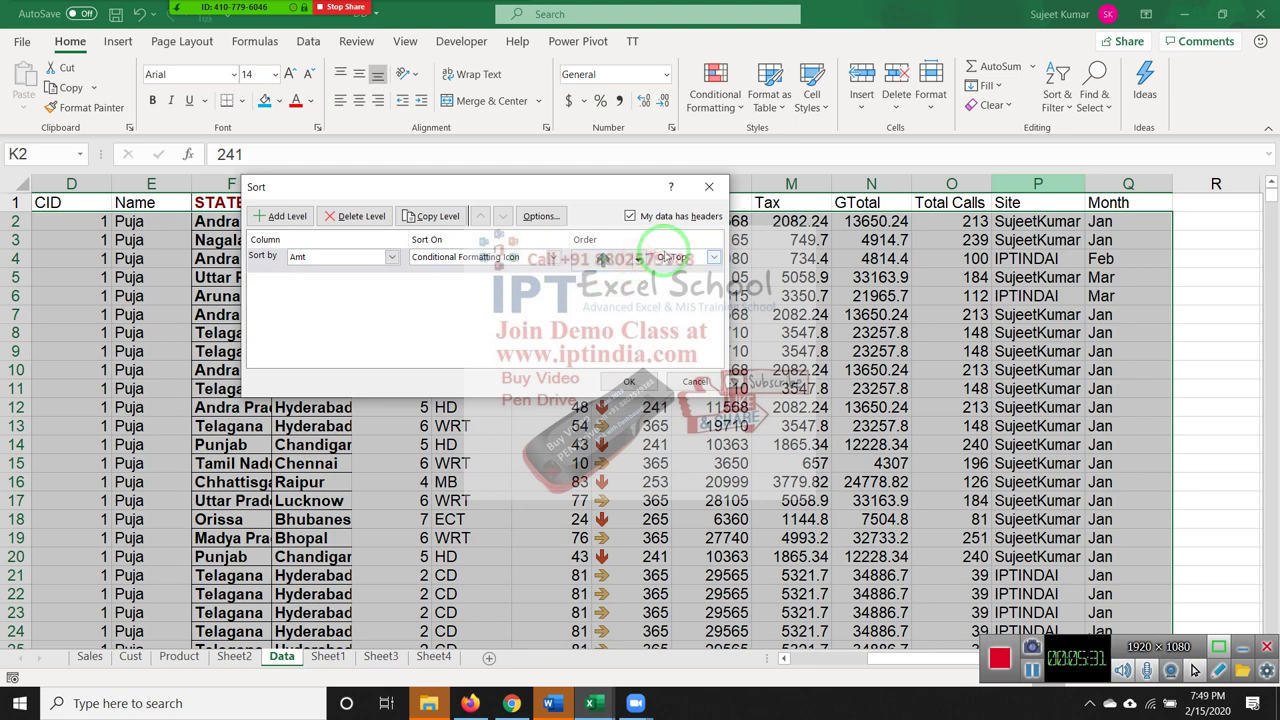
pyautogui.click(606, 322)
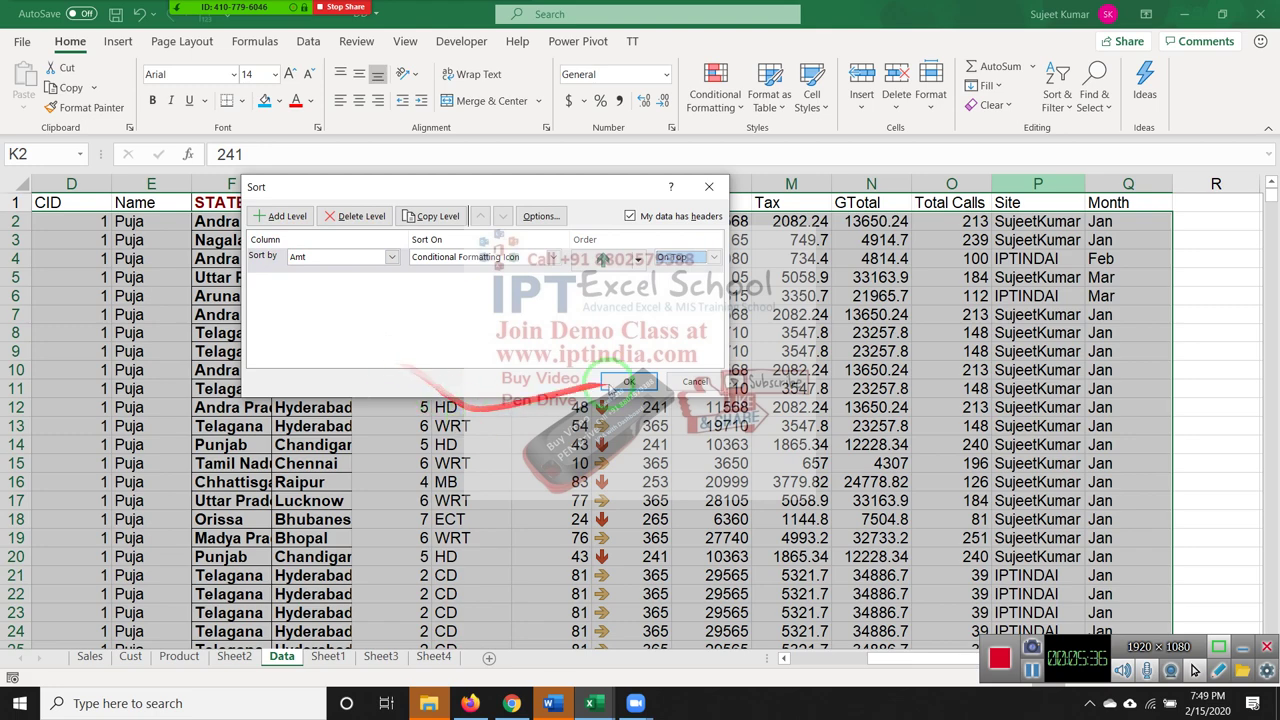
pyautogui.click(629, 382)
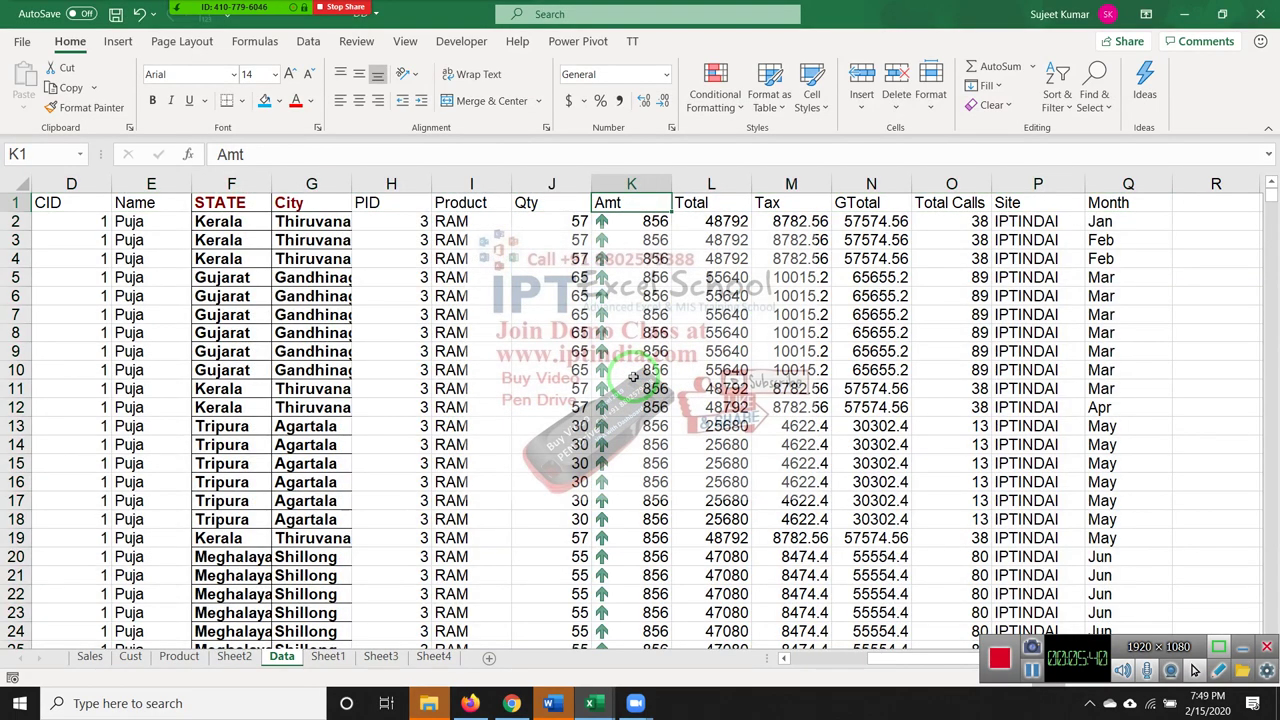
# Overwrite several RAM Product entries, including I59 and I44, with lowercase ram.
pyautogui.click(460, 314)
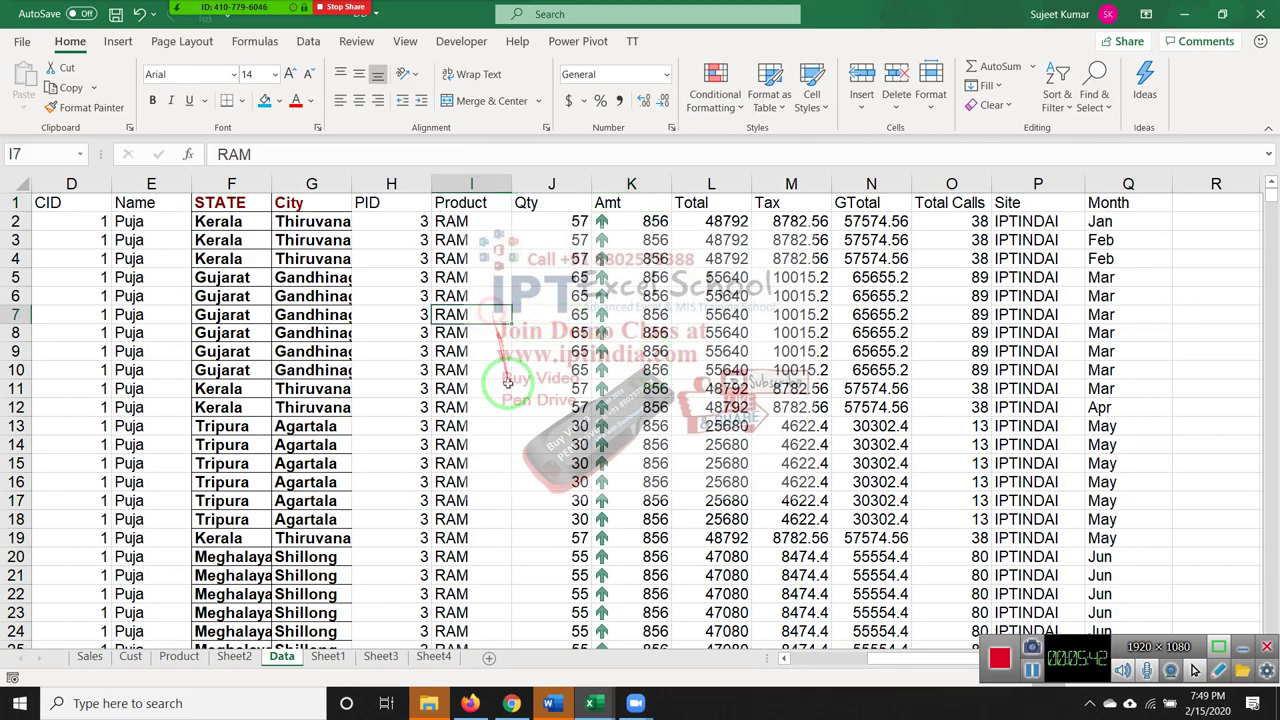
pyautogui.scroll(-8, 570, 477)
pyautogui.scroll(-9, 483, 505)
pyautogui.click(483, 503)
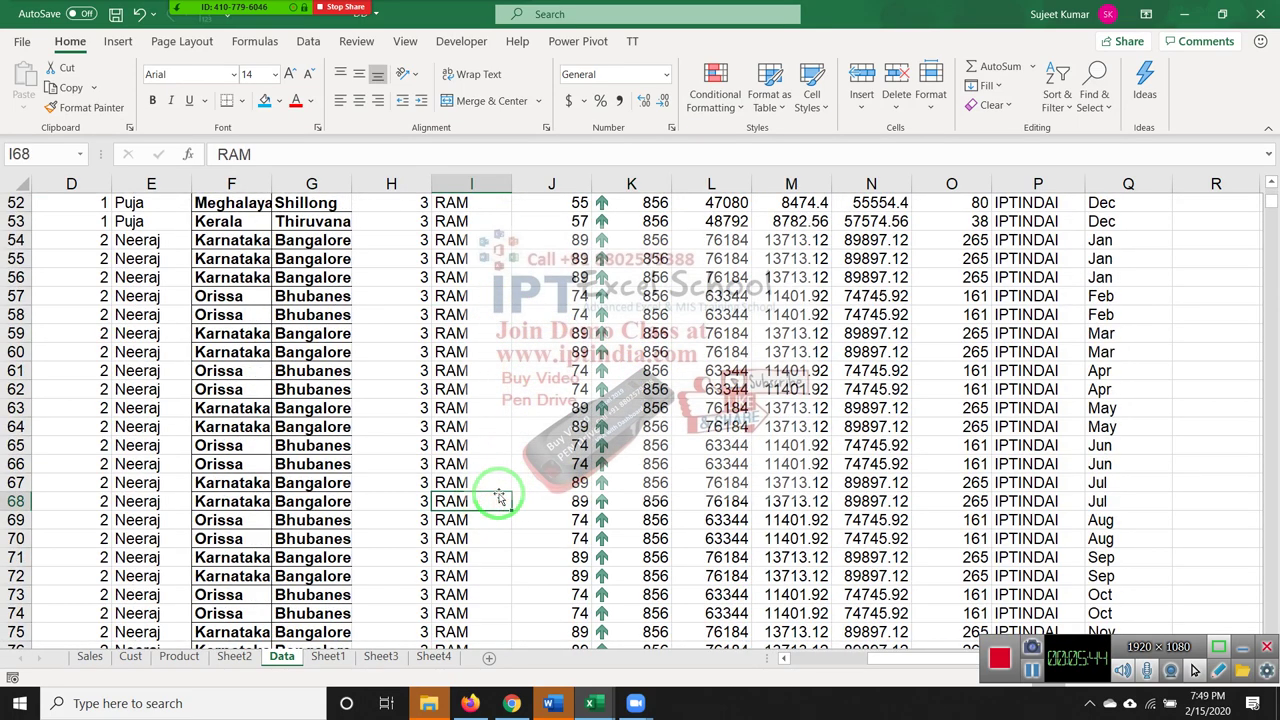
pyautogui.write('rt')
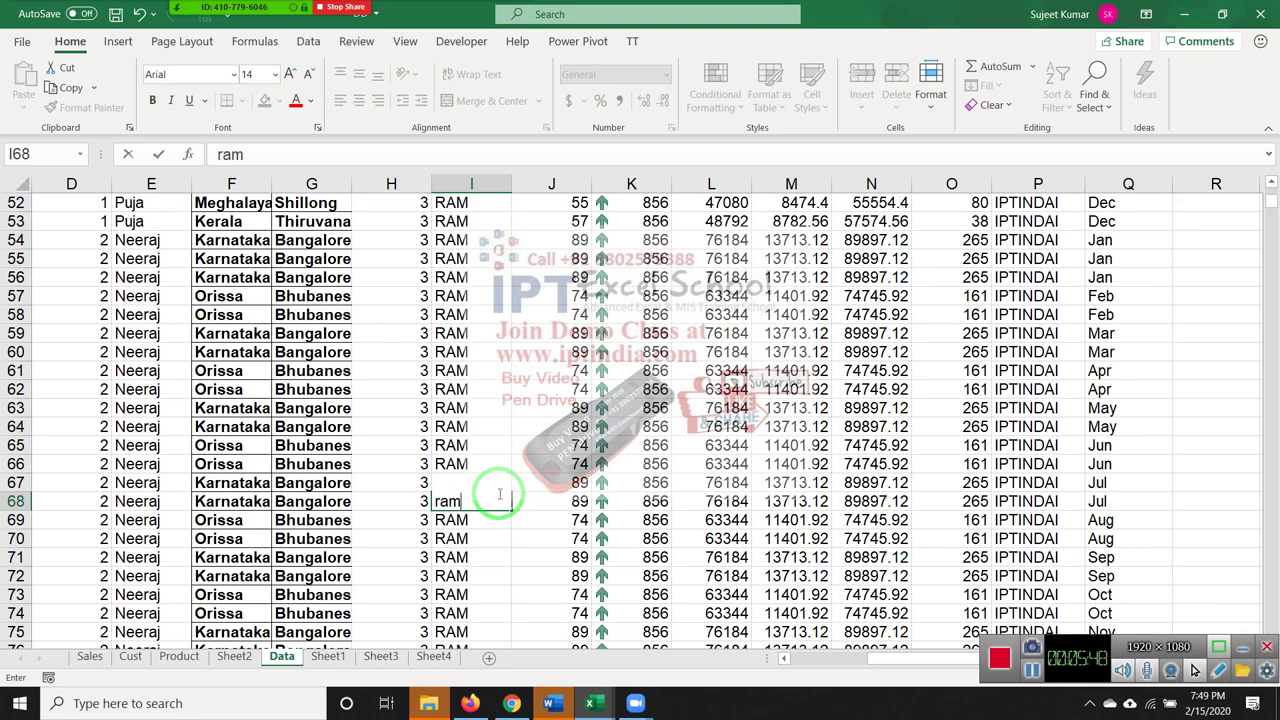
pyautogui.click(474, 332)
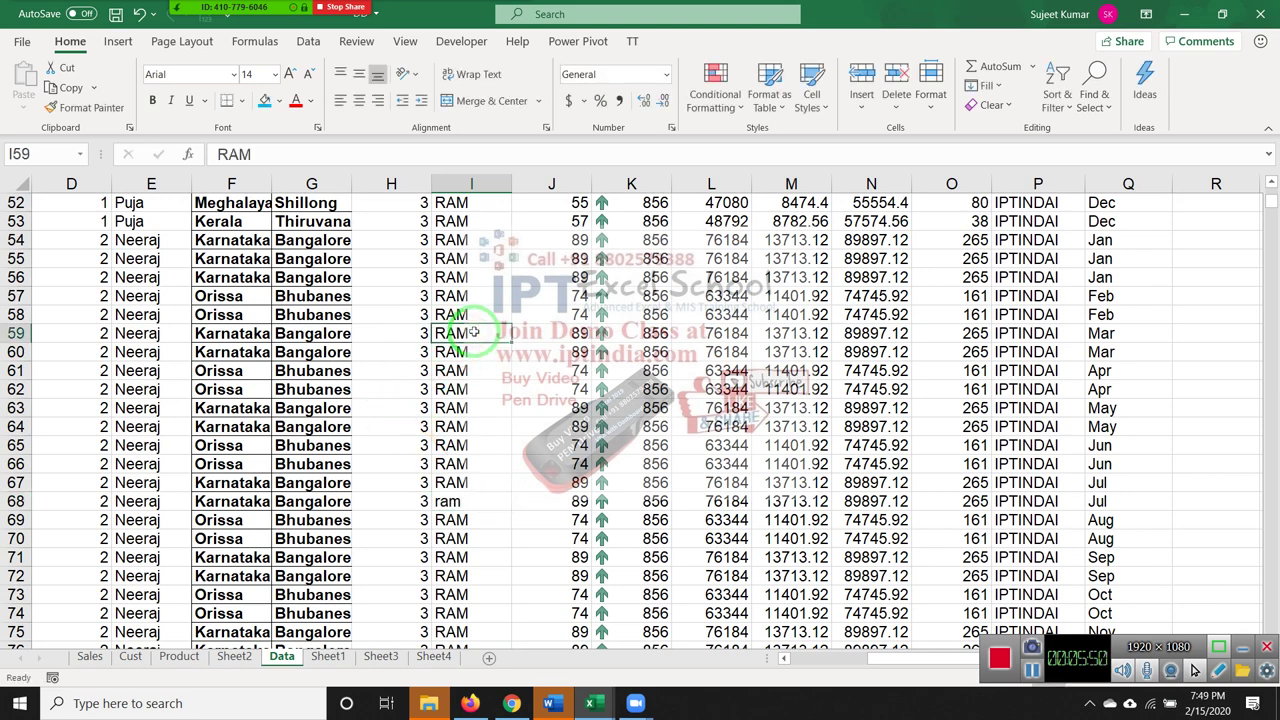
pyautogui.write('ram')
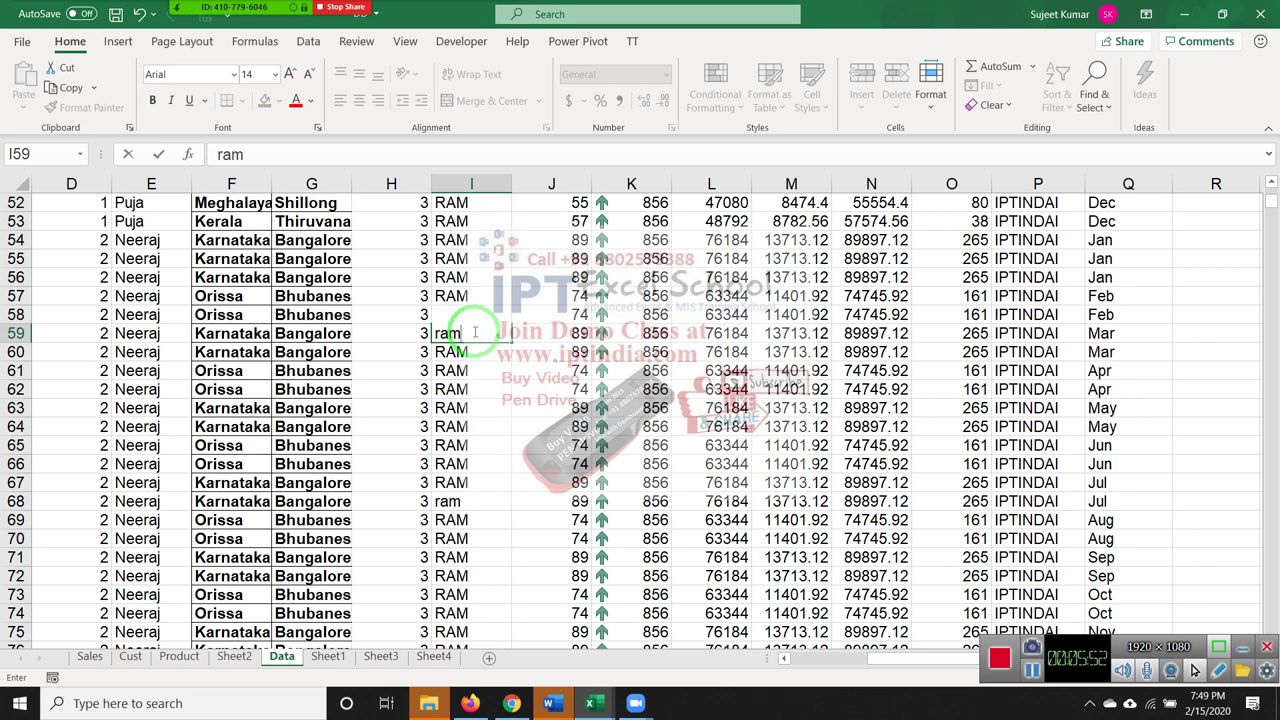
pyautogui.click(478, 258)
pyautogui.scroll(4, 483, 297)
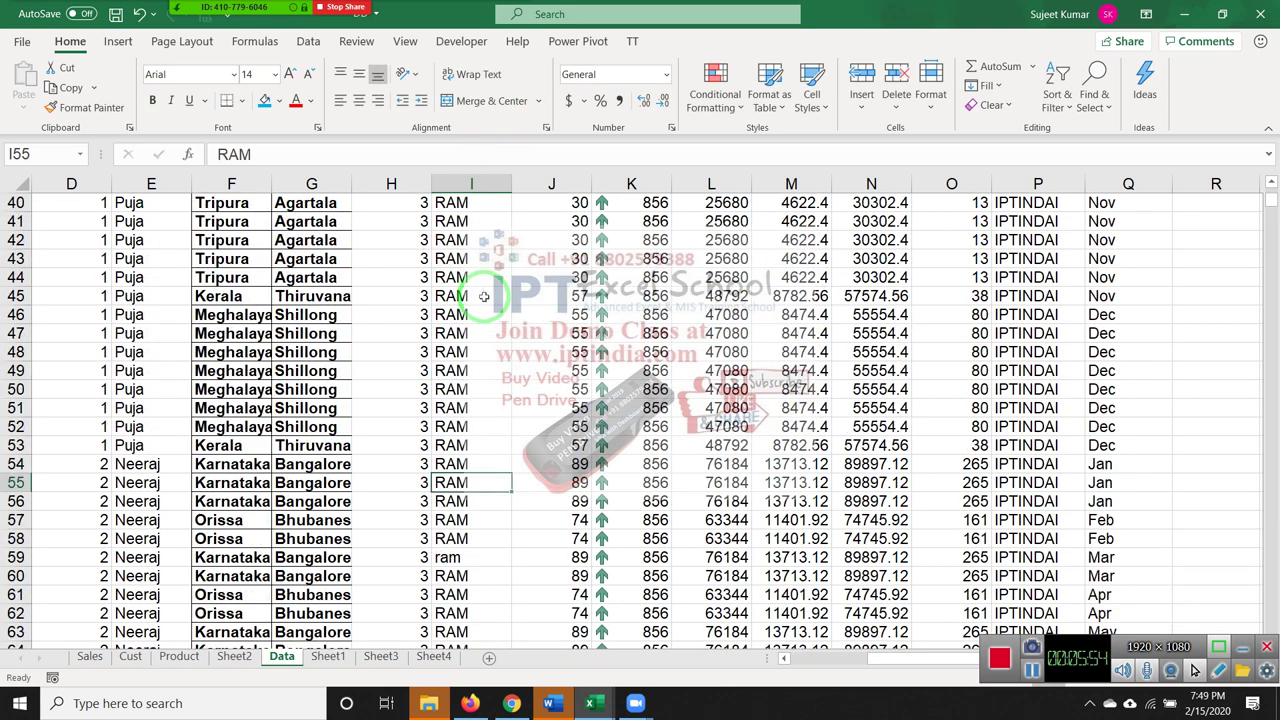
pyautogui.click(460, 281)
pyautogui.write('ram')
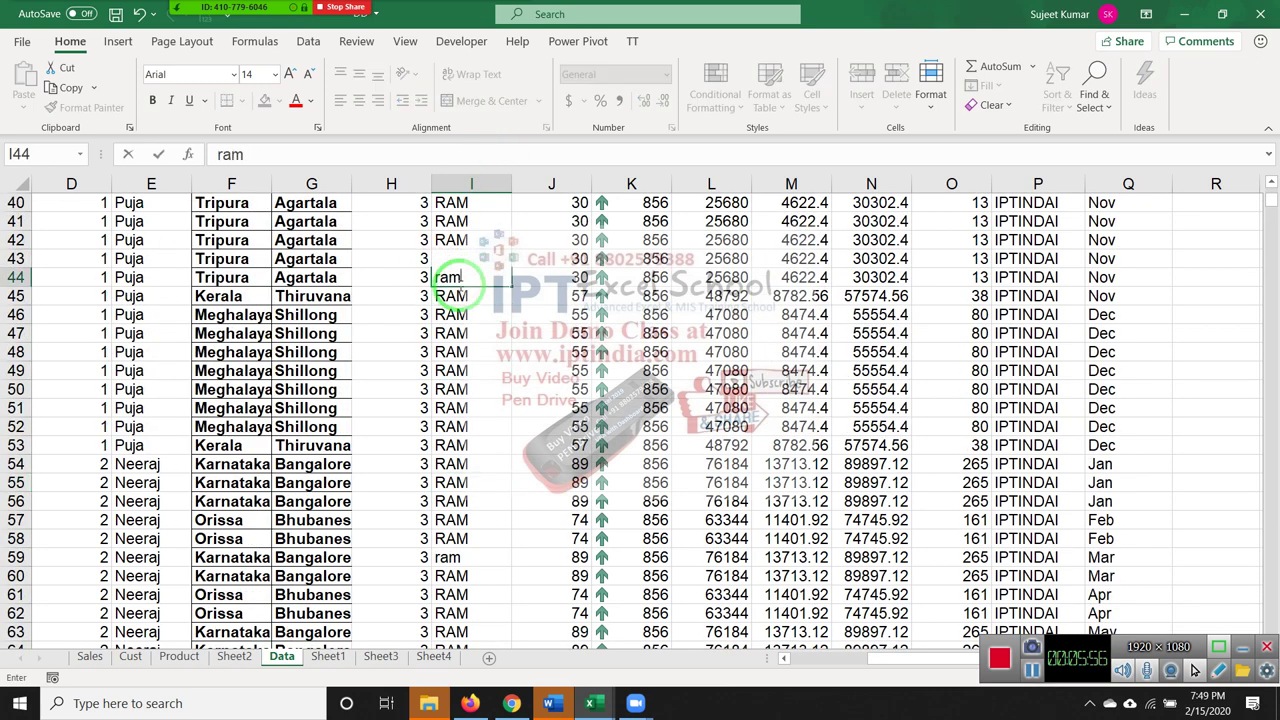
pyautogui.click(455, 333)
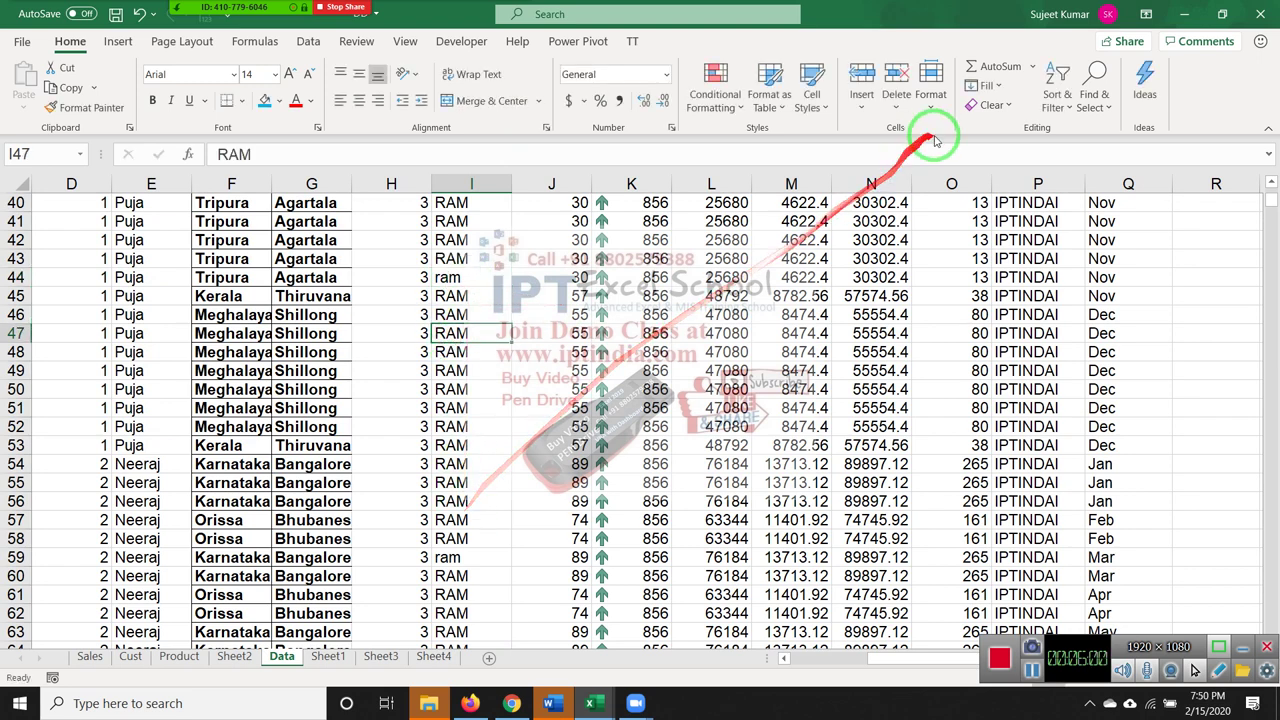
# Custom-sort the Data sheet by Product, on cell values, A to Z, with Case sensitive enabled.
pyautogui.click(1057, 100)
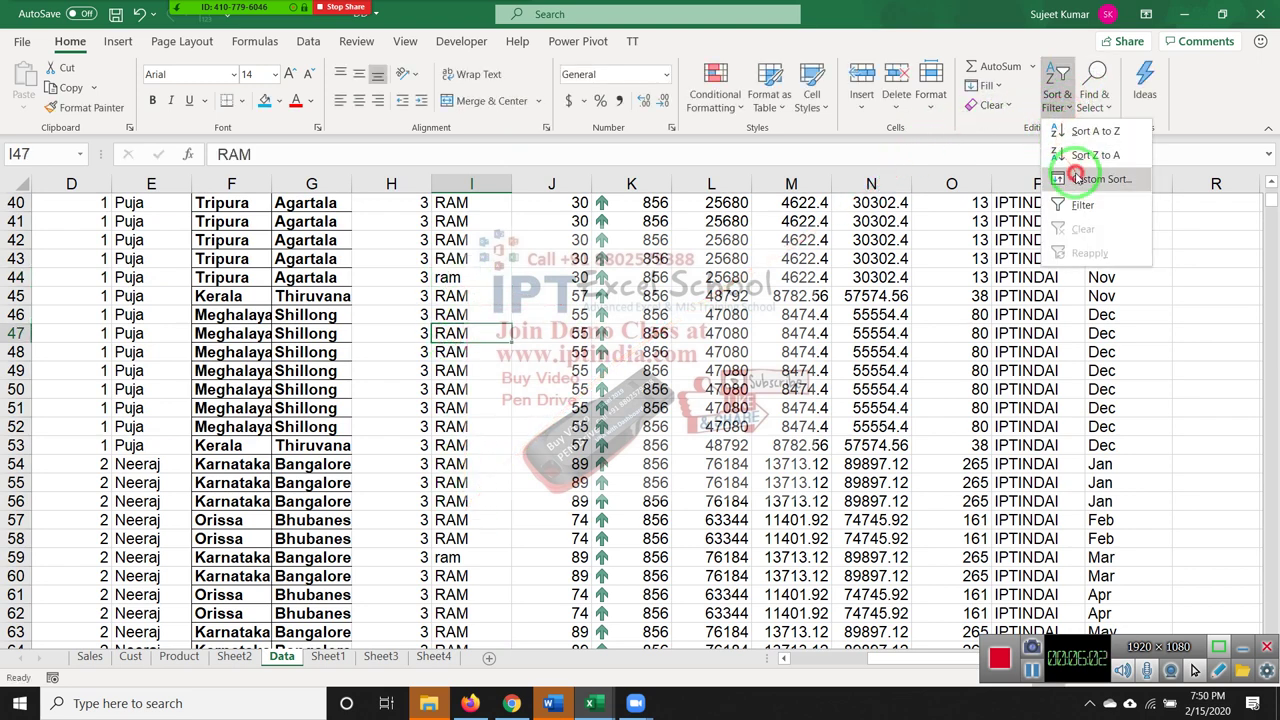
pyautogui.click(1098, 179)
pyautogui.click(363, 259)
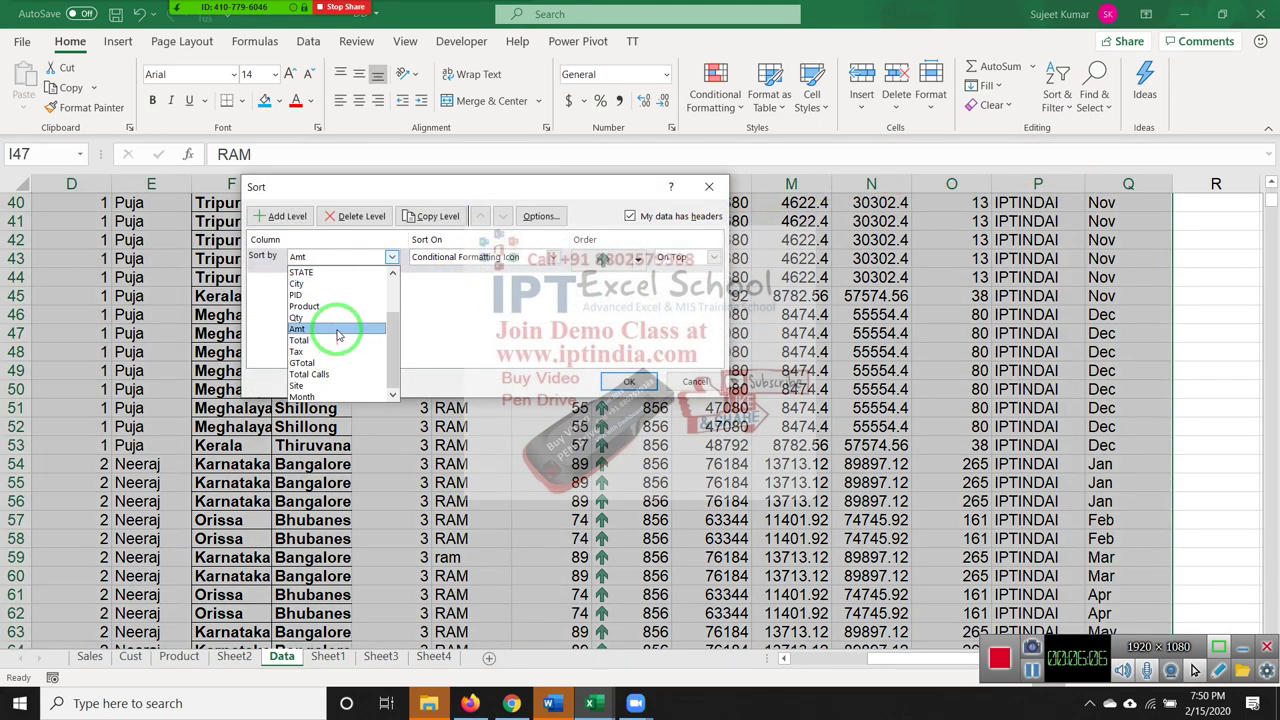
pyautogui.click(337, 306)
pyautogui.click(508, 257)
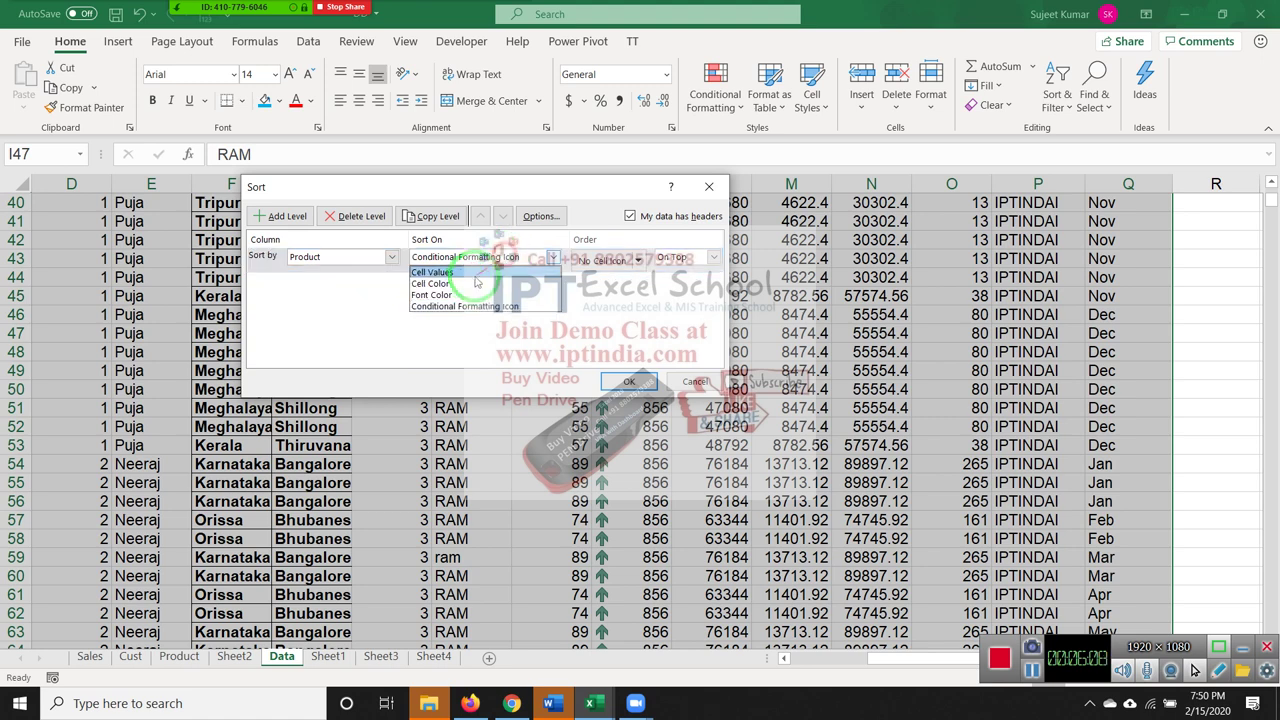
pyautogui.click(471, 280)
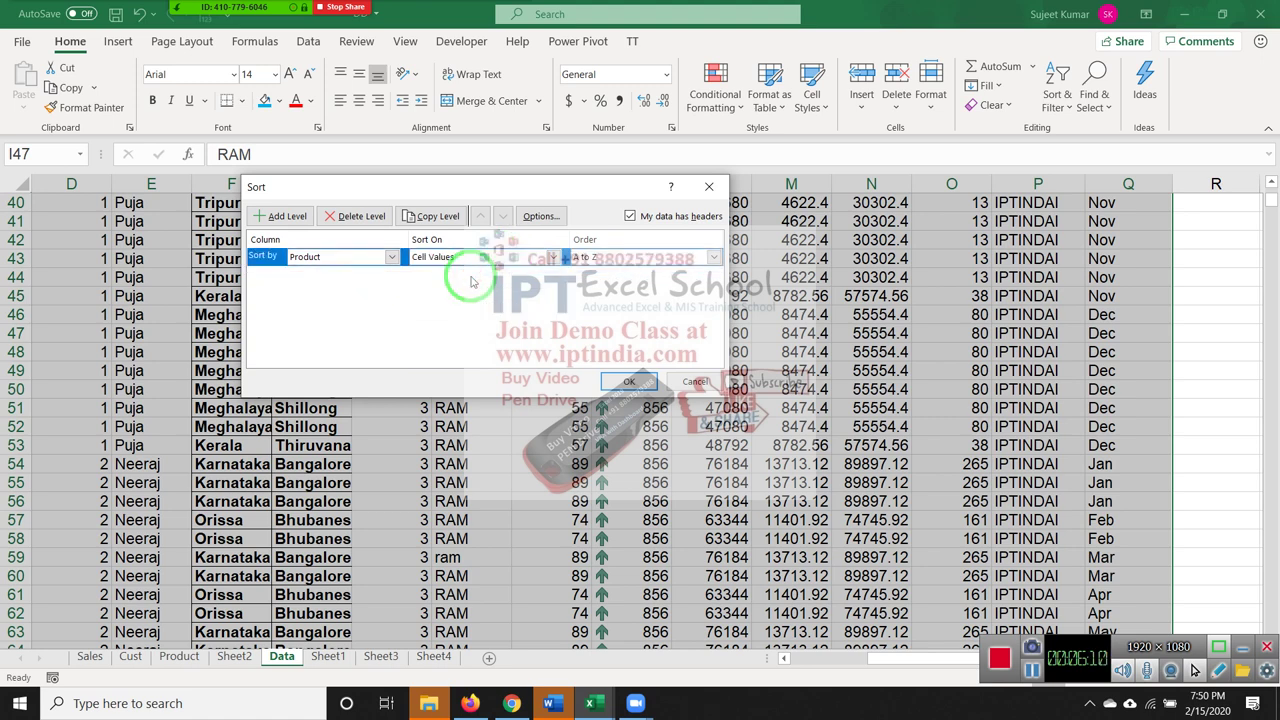
pyautogui.click(538, 216)
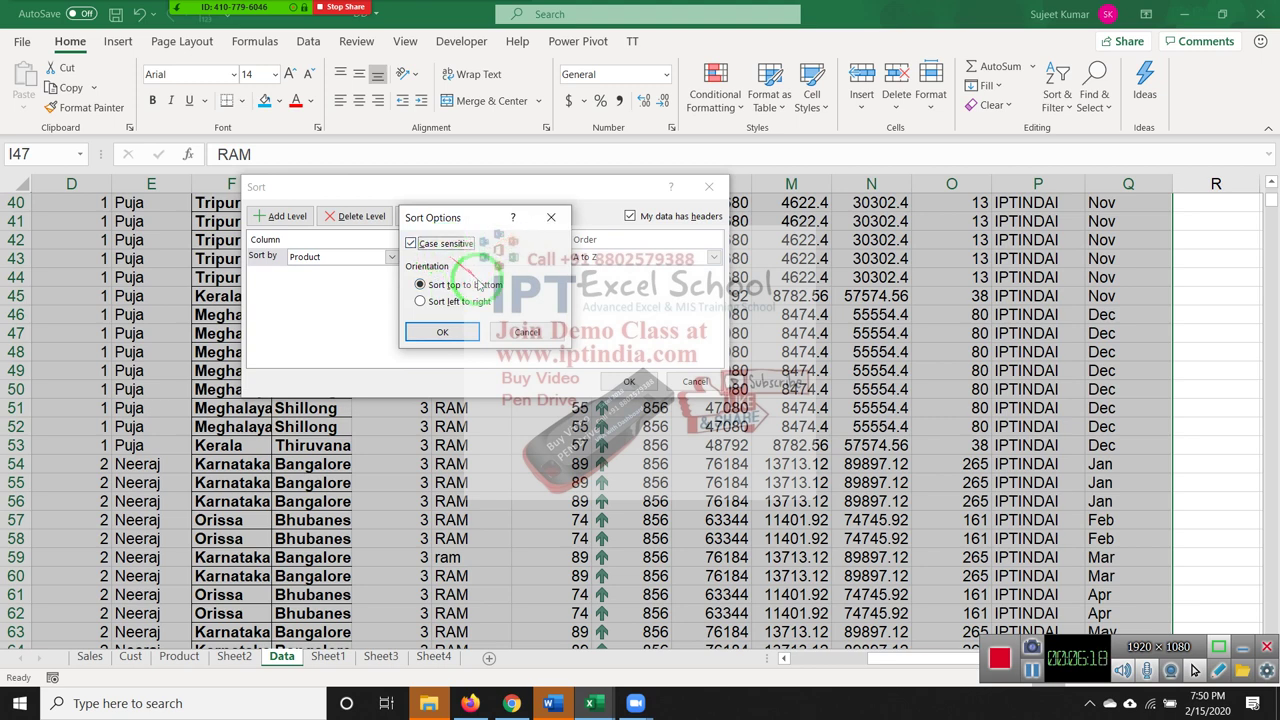
pyautogui.click(442, 331)
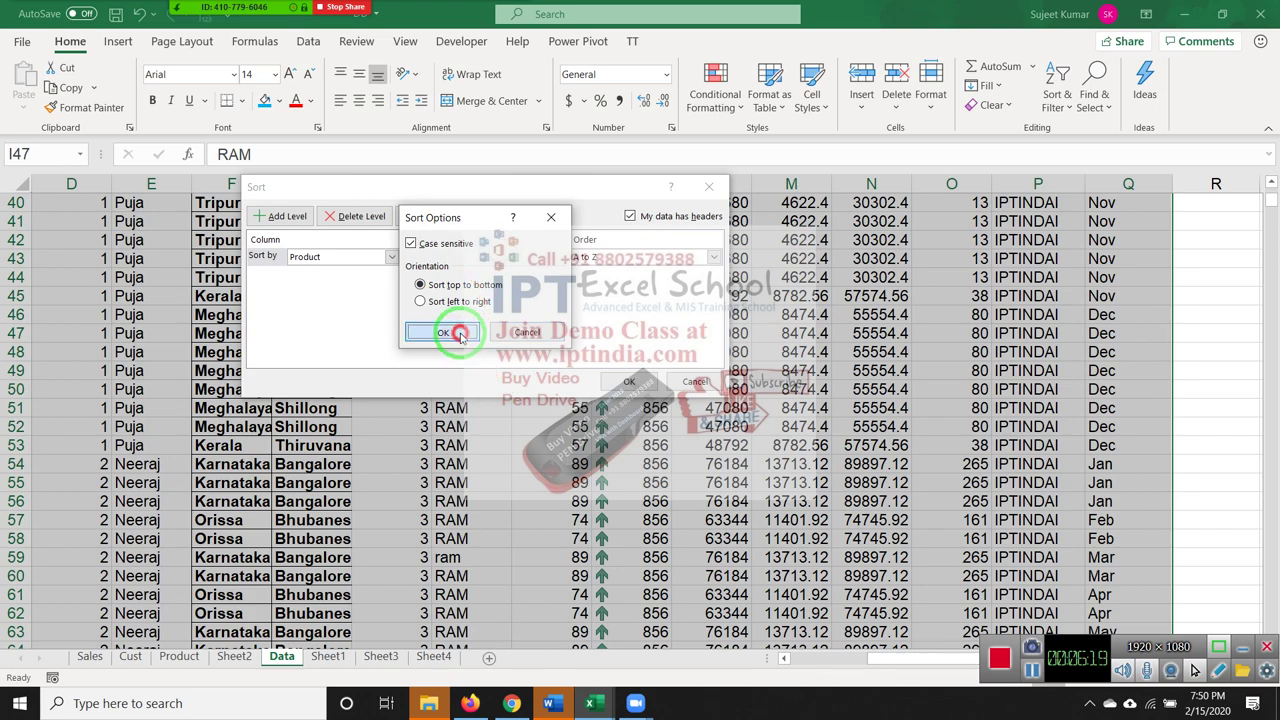
pyautogui.click(629, 388)
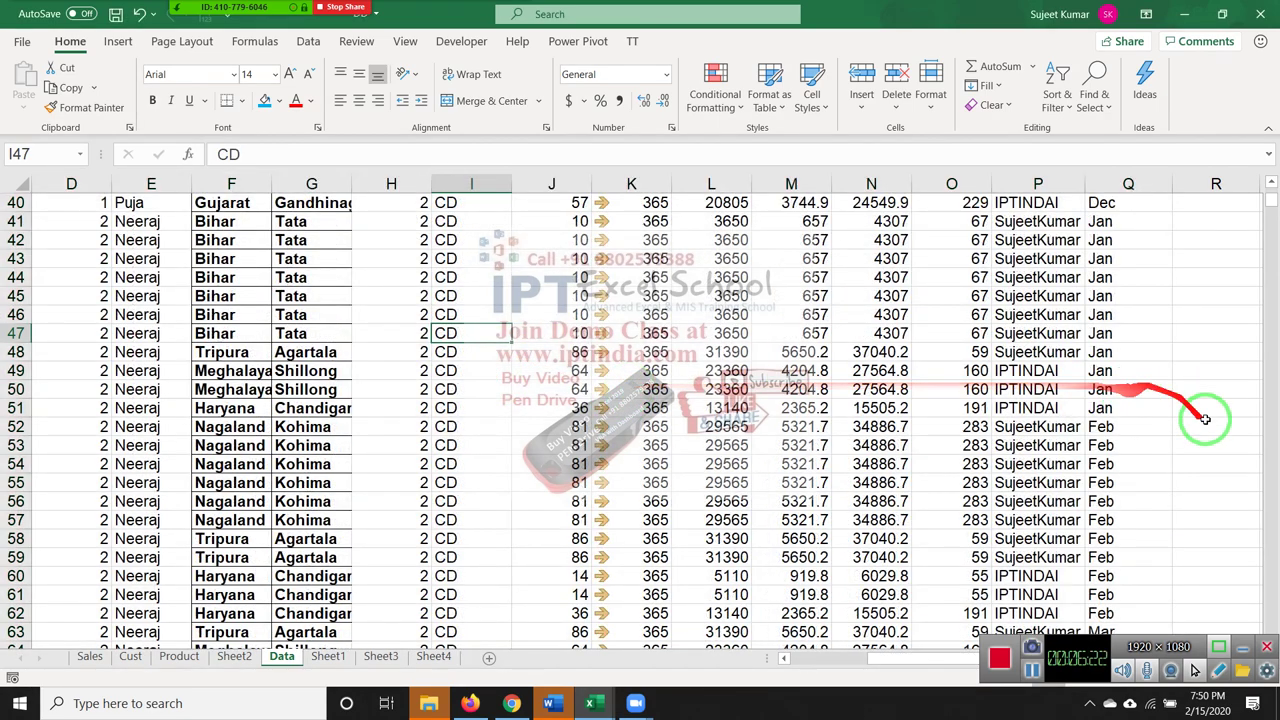
pyautogui.scroll(9, 1268, 190)
pyautogui.scroll(4, 1270, 189)
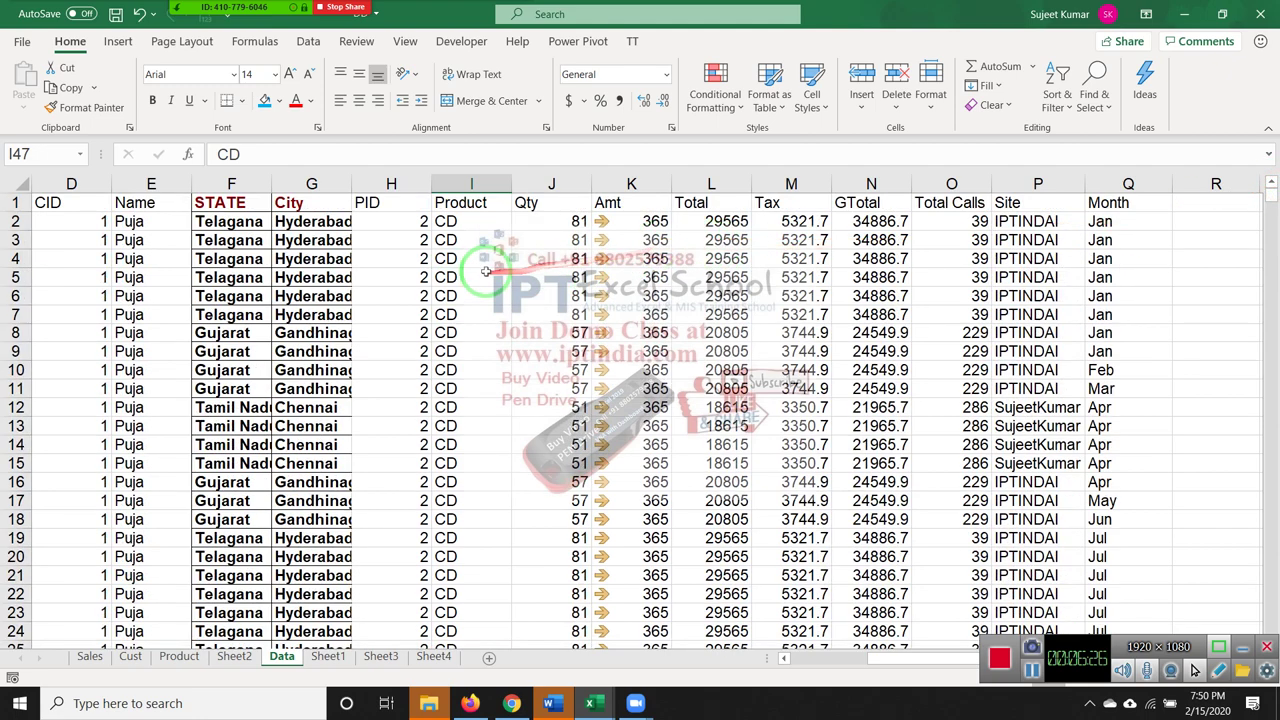
pyautogui.scroll(-5, 455, 270)
pyautogui.scroll(-11, 457, 371)
pyautogui.scroll(-5, 457, 371)
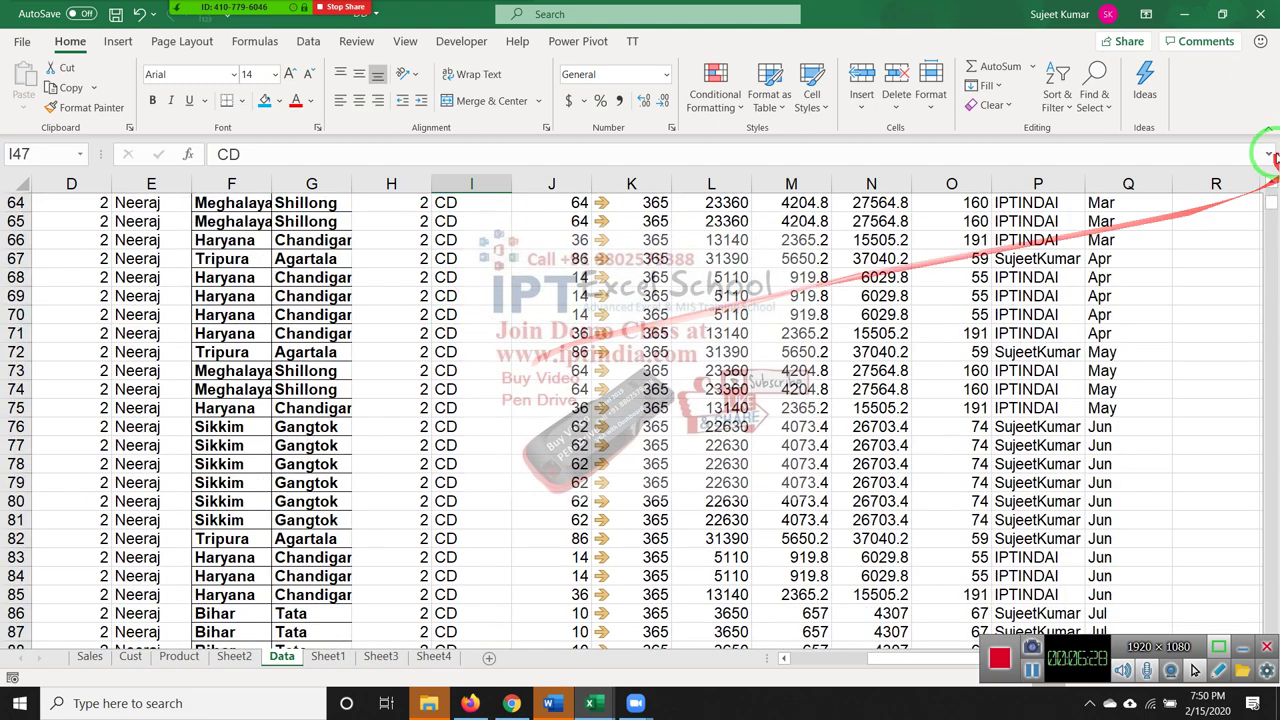
pyautogui.moveTo(1273, 205); pyautogui.dragTo(1262, 506)
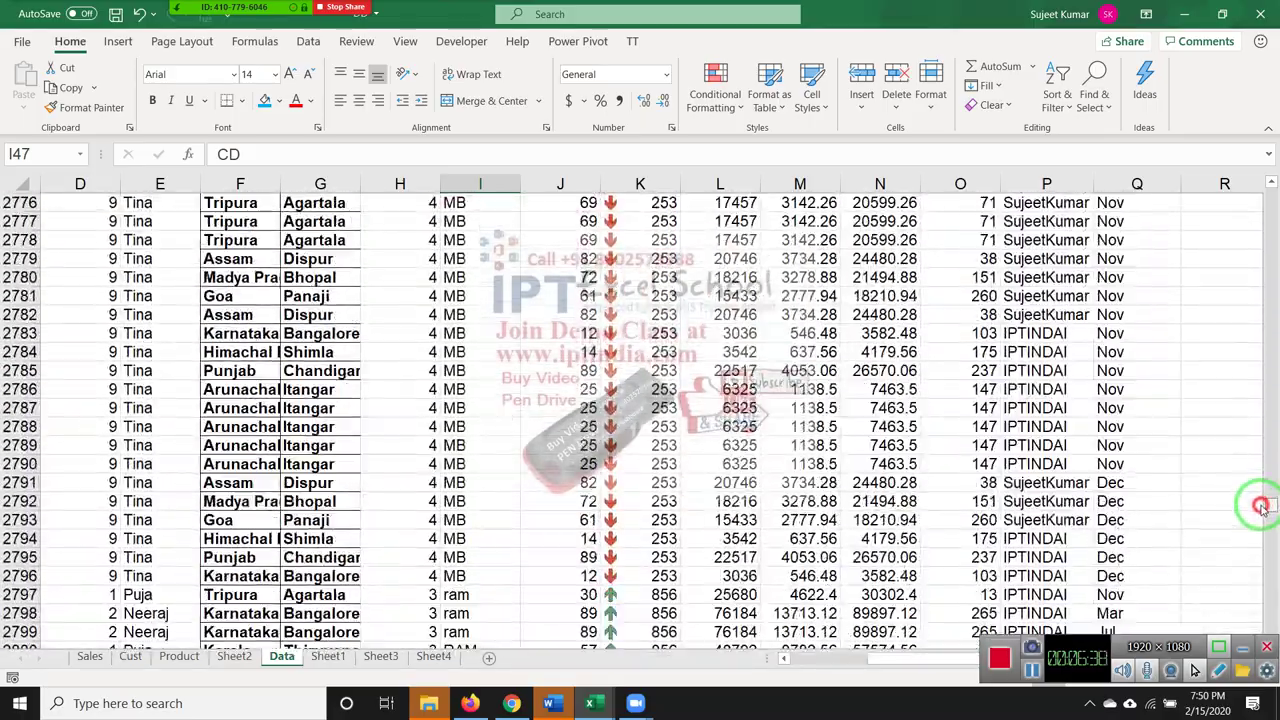
pyautogui.scroll(-7, 858, 366)
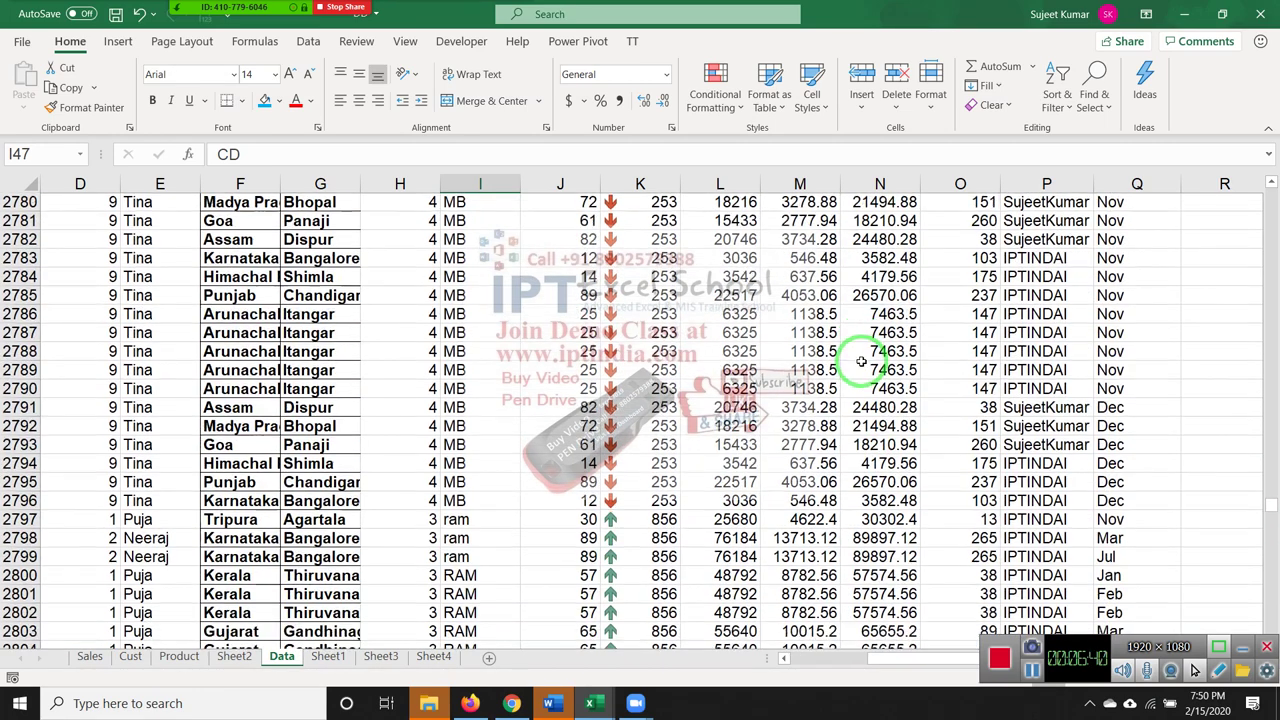
pyautogui.scroll(-3, 858, 366)
pyautogui.click(455, 372)
pyautogui.moveTo(455, 372); pyautogui.dragTo(447, 410)
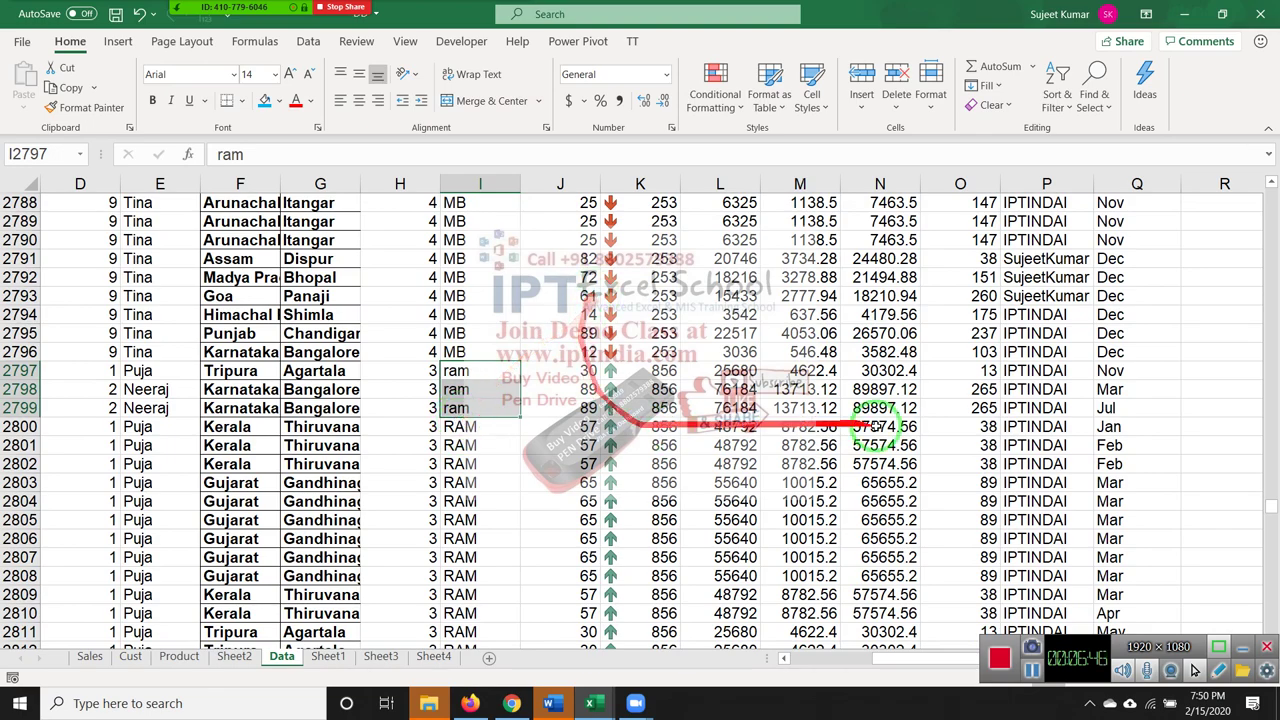
pyautogui.moveTo(1272, 370); pyautogui.dragTo(1268, 188)
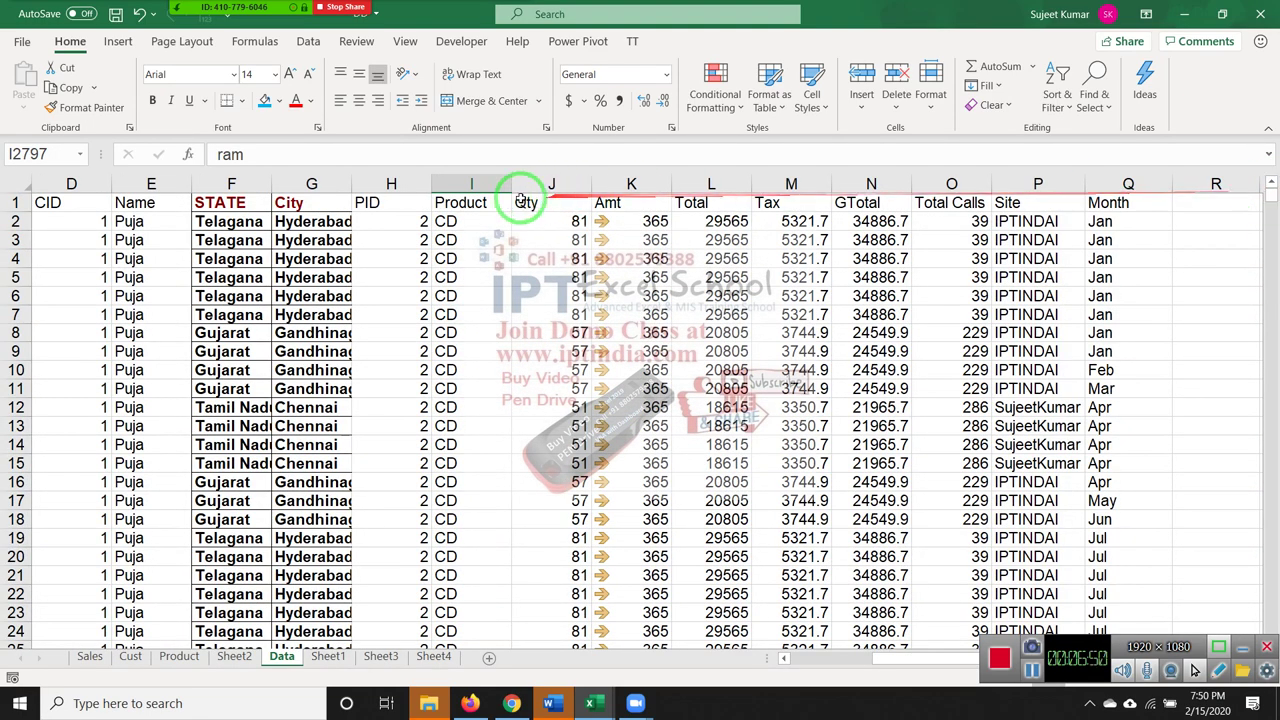
pyautogui.moveTo(90, 258); pyautogui.dragTo(793, 259)
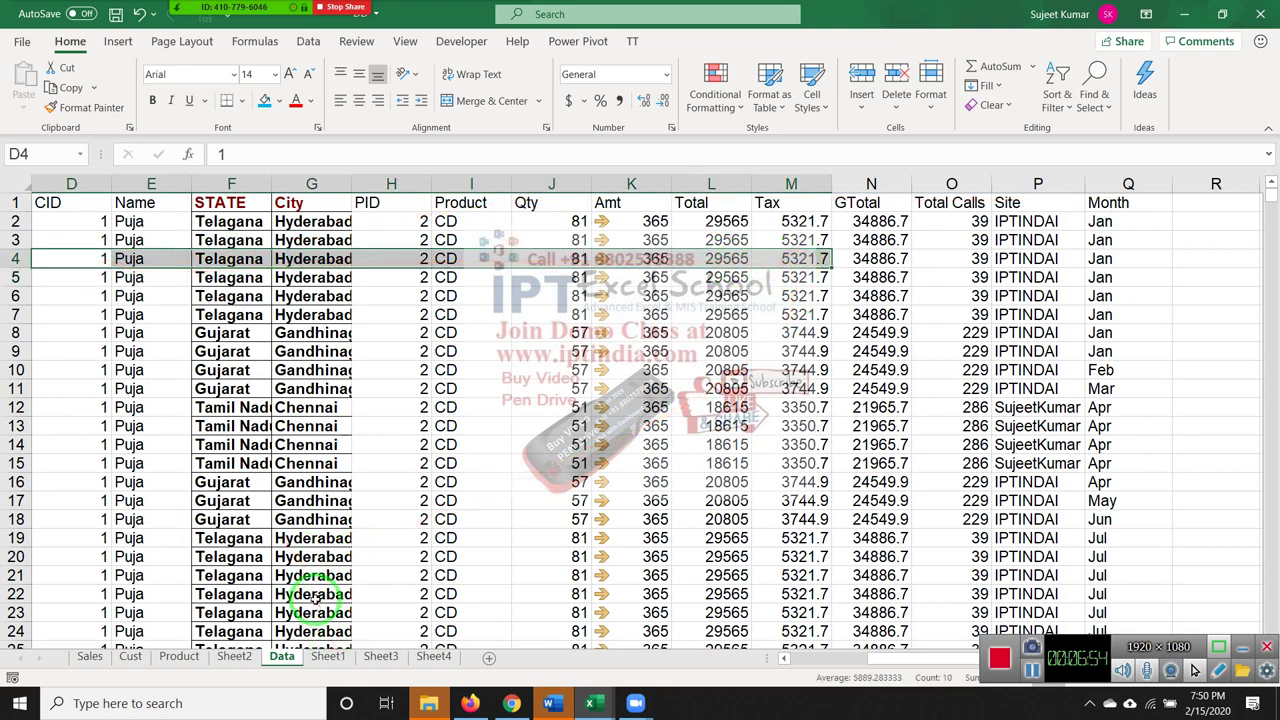
# Look through Sheet1, Sheet3 and Sheet4, then add a new blank worksheet, Sheet5.
pyautogui.click(325, 656)
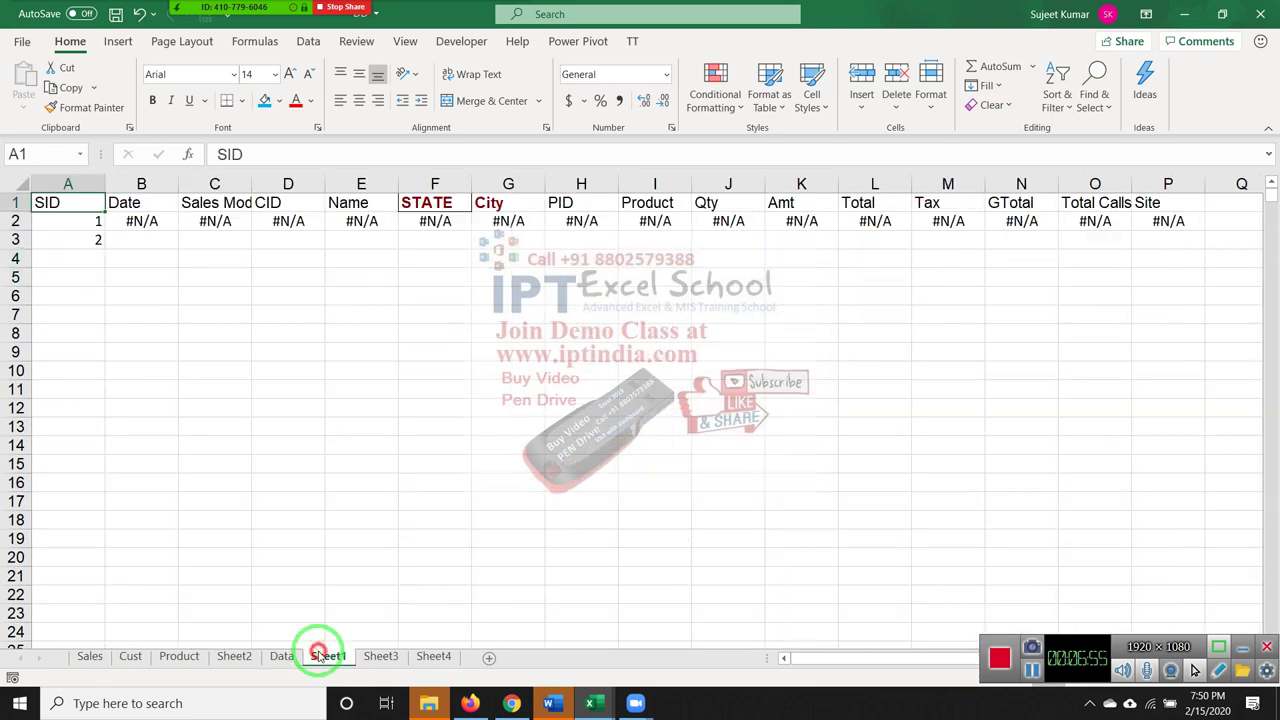
pyautogui.click(232, 380)
pyautogui.click(165, 238)
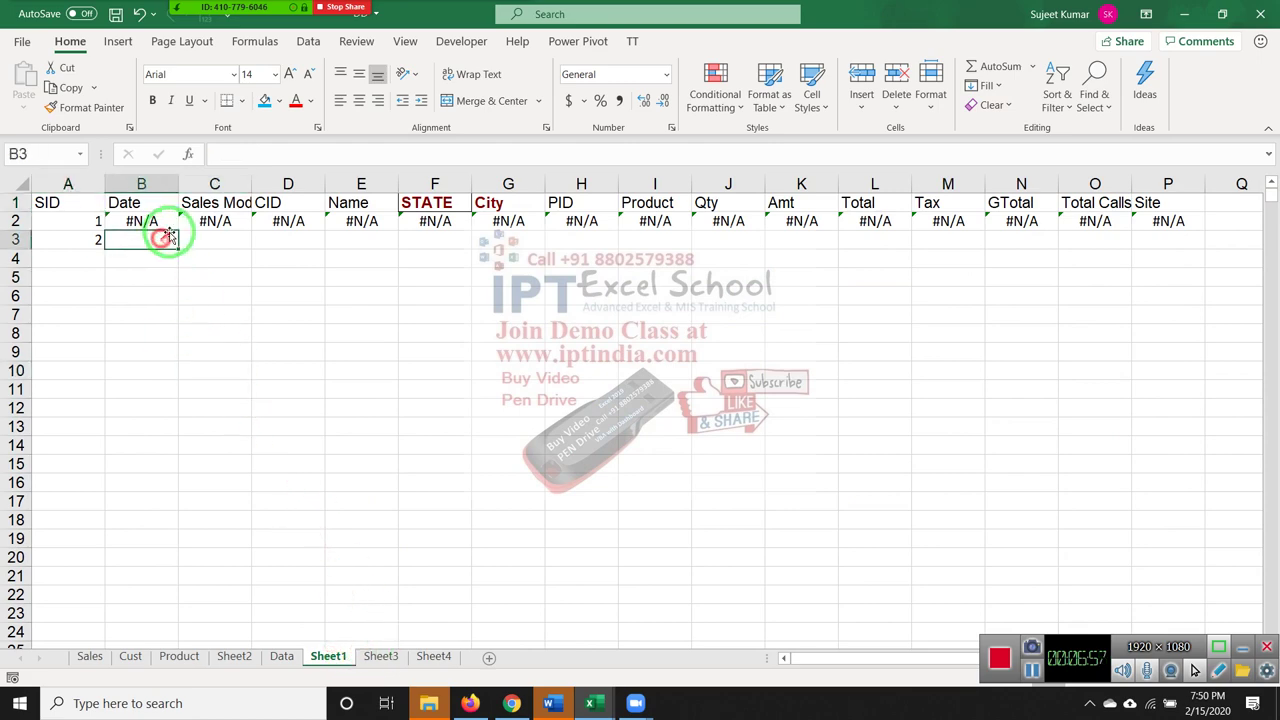
pyautogui.click(383, 660)
pyautogui.click(433, 656)
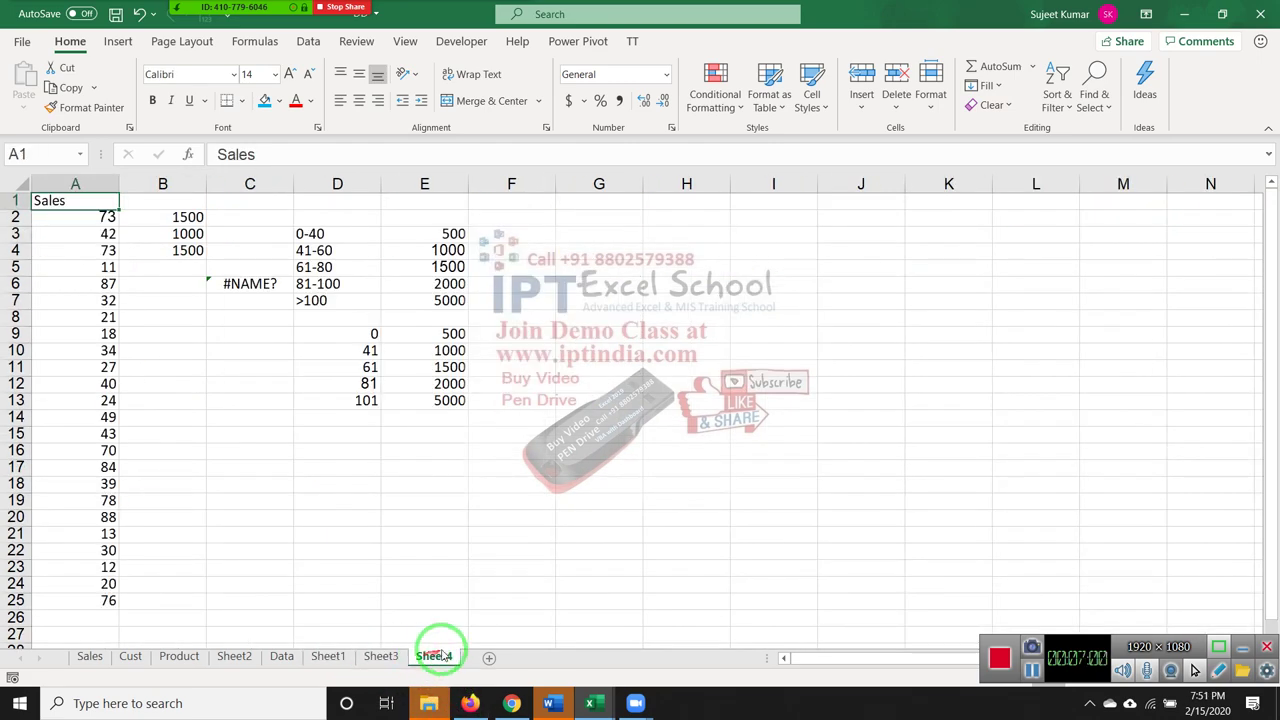
pyautogui.click(485, 661)
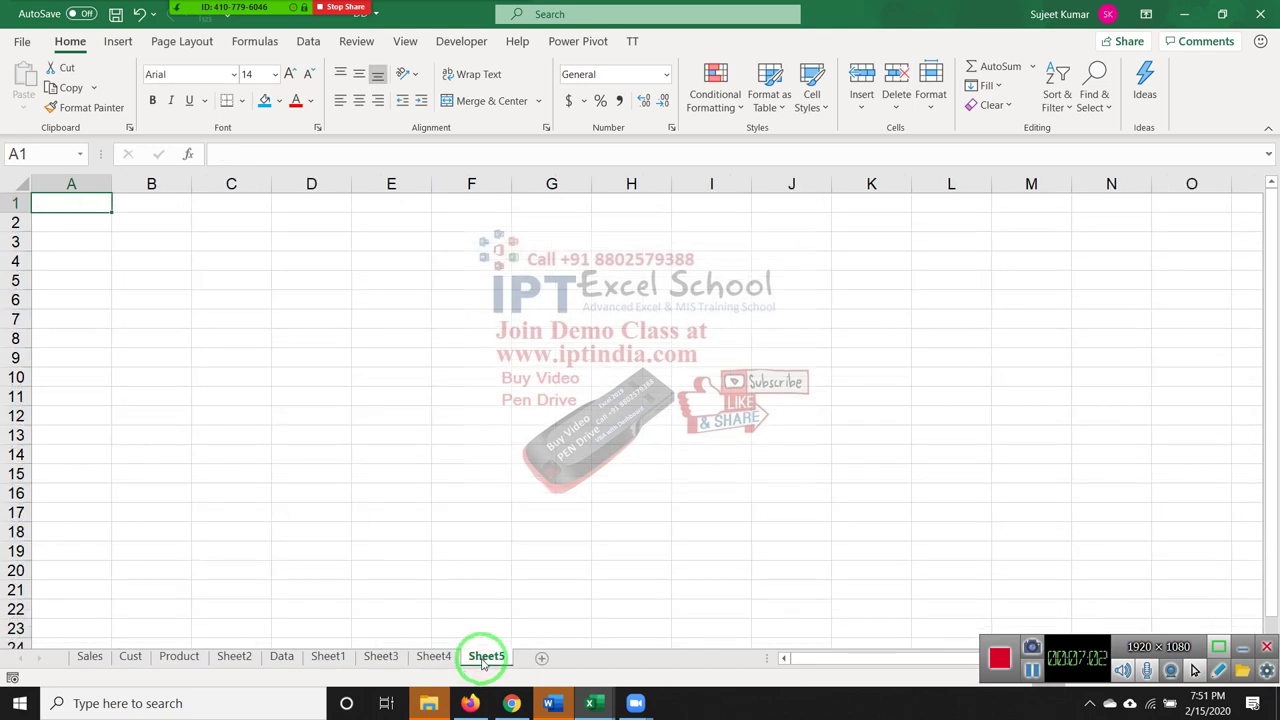
# Enter the row labels Name in A1 and Sales in A2.
pyautogui.write('Name')
pyautogui.press('Return')
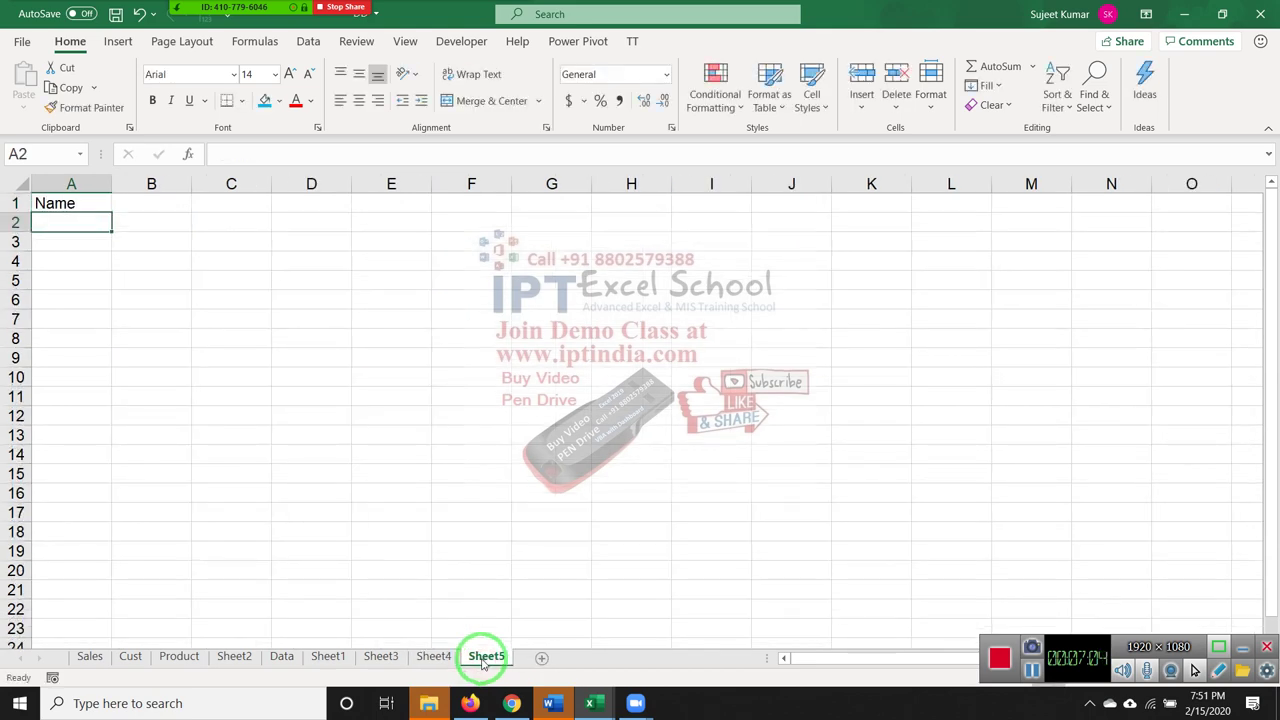
pyautogui.write('Sales')
pyautogui.press('Return')
pyautogui.press('Up')
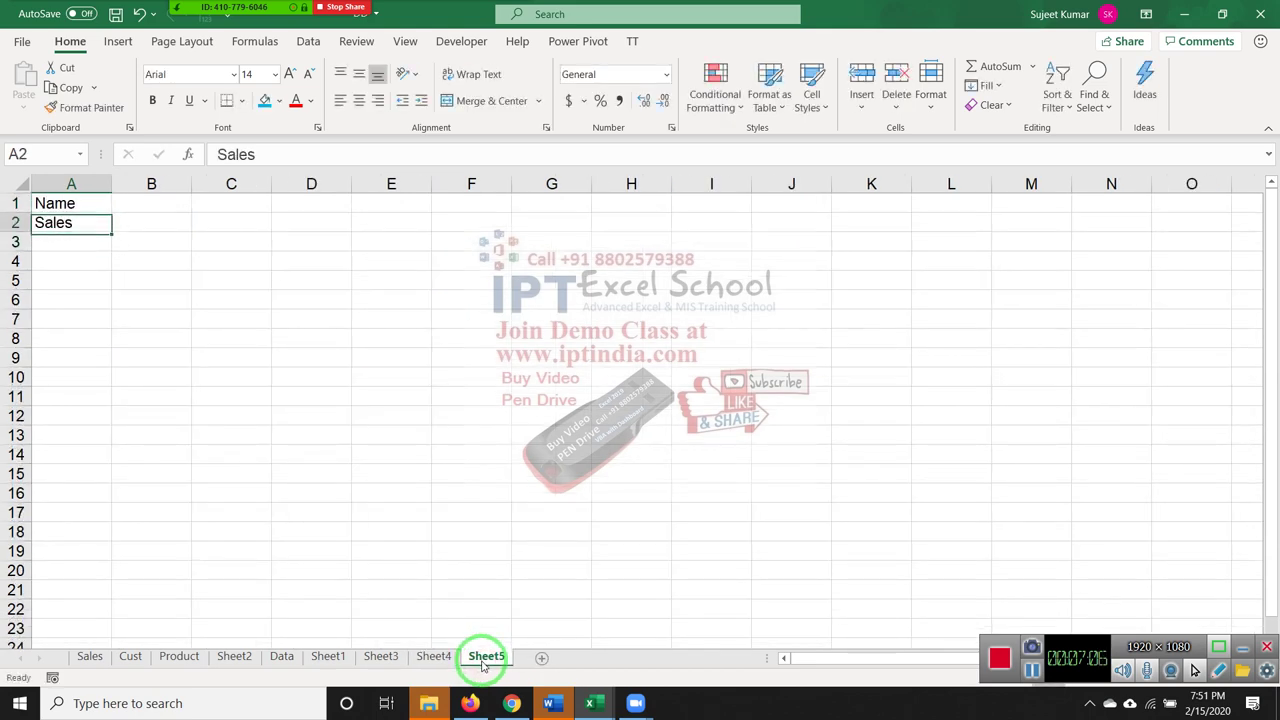
pyautogui.press('Up')
pyautogui.press('Right')
# Enter the first name in B1 and fill the name series across to K1.
pyautogui.write('Pu')
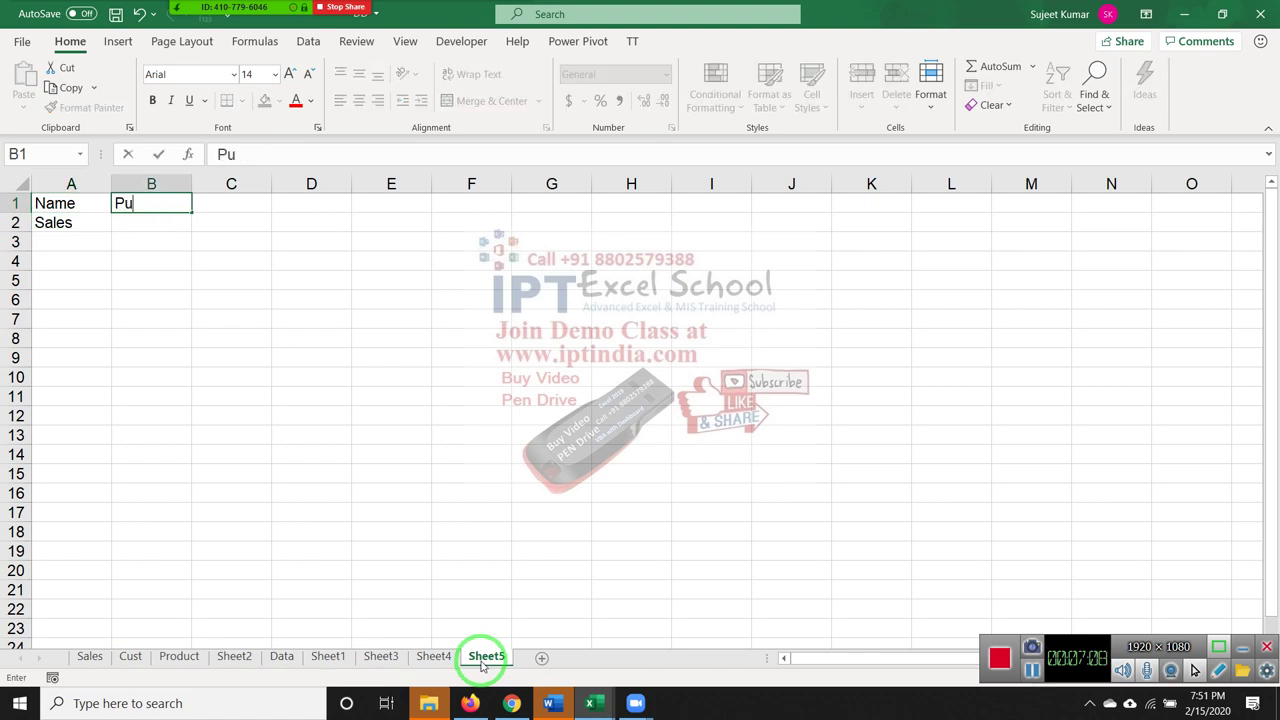
pyautogui.press('Return')
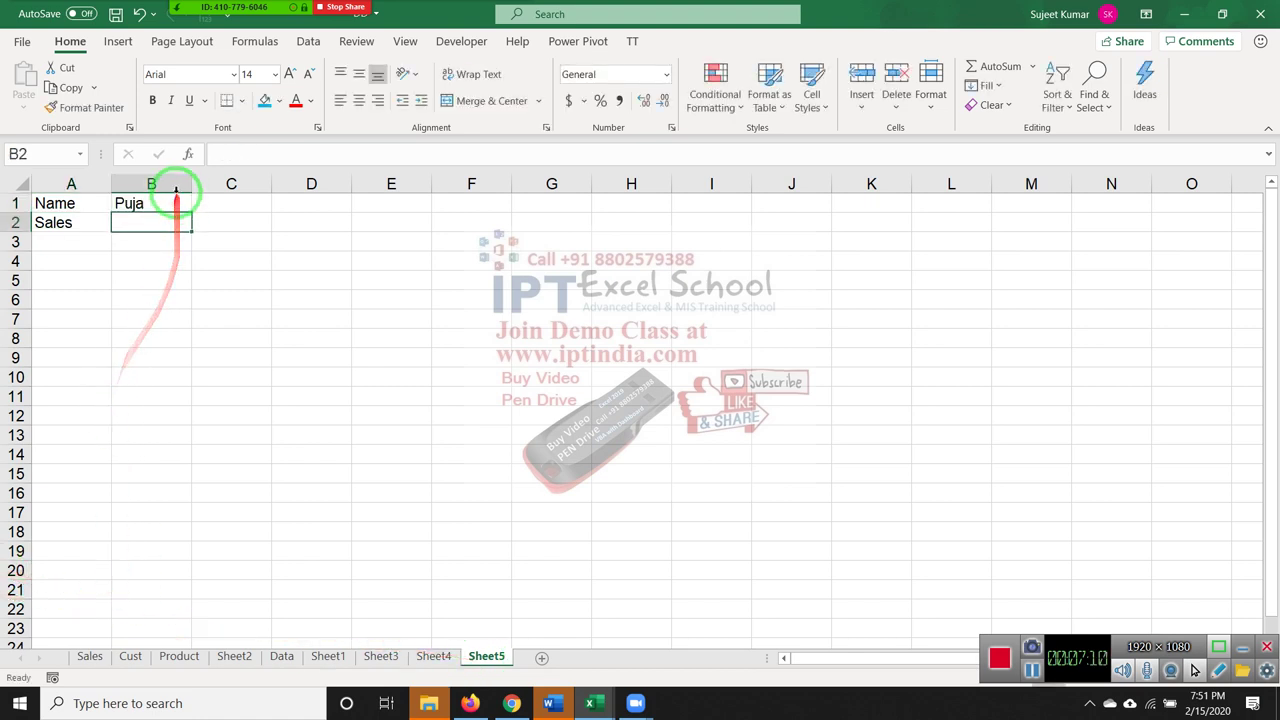
pyautogui.click(176, 206)
pyautogui.moveTo(190, 210); pyautogui.dragTo(818, 216)
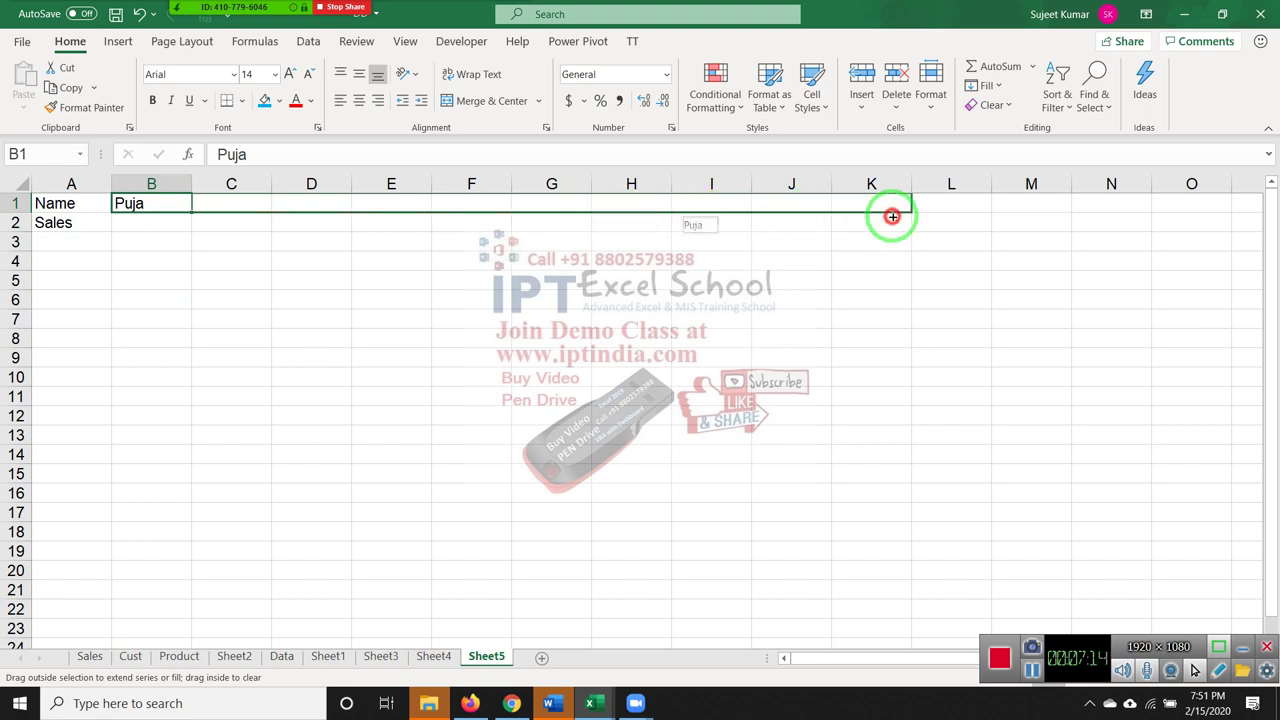
pyautogui.moveTo(820, 216); pyautogui.dragTo(889, 214)
pyautogui.click(165, 221)
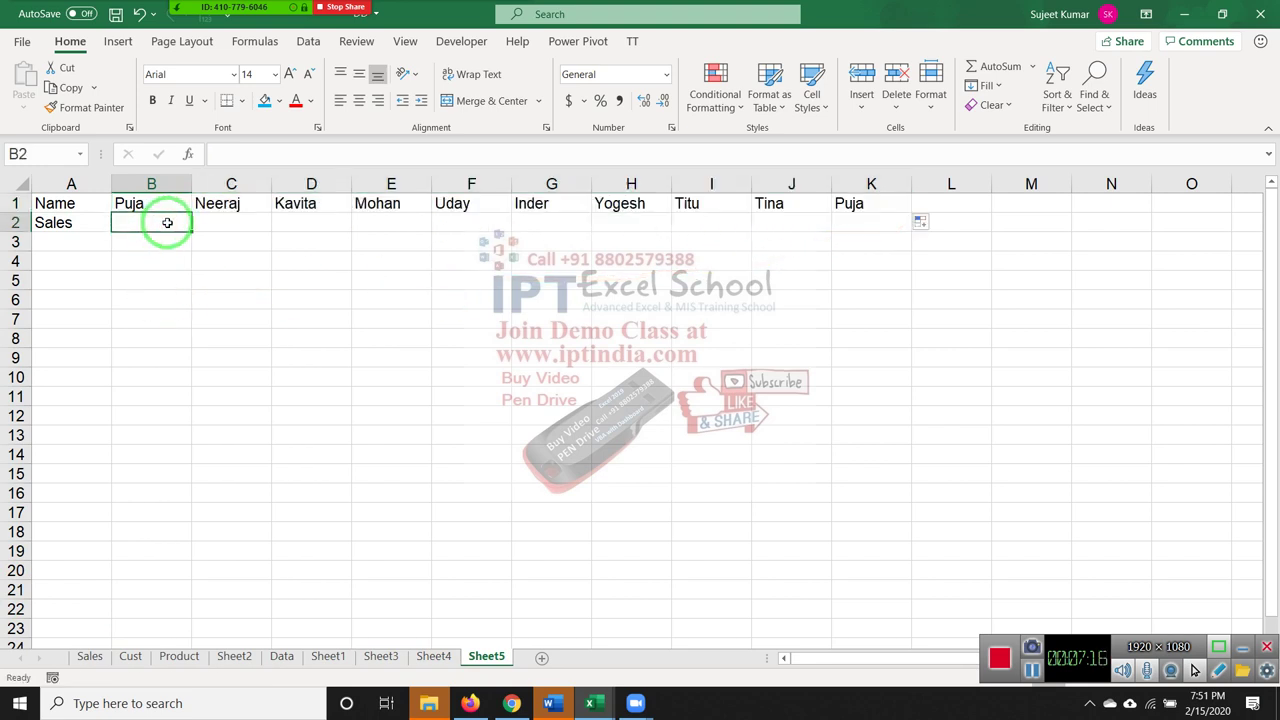
# Enter the formula =RANDBETWEEN(10,90) in B2.
pyautogui.write('=ra')
pyautogui.press('Down')
pyautogui.press('Down')
pyautogui.press('Down')
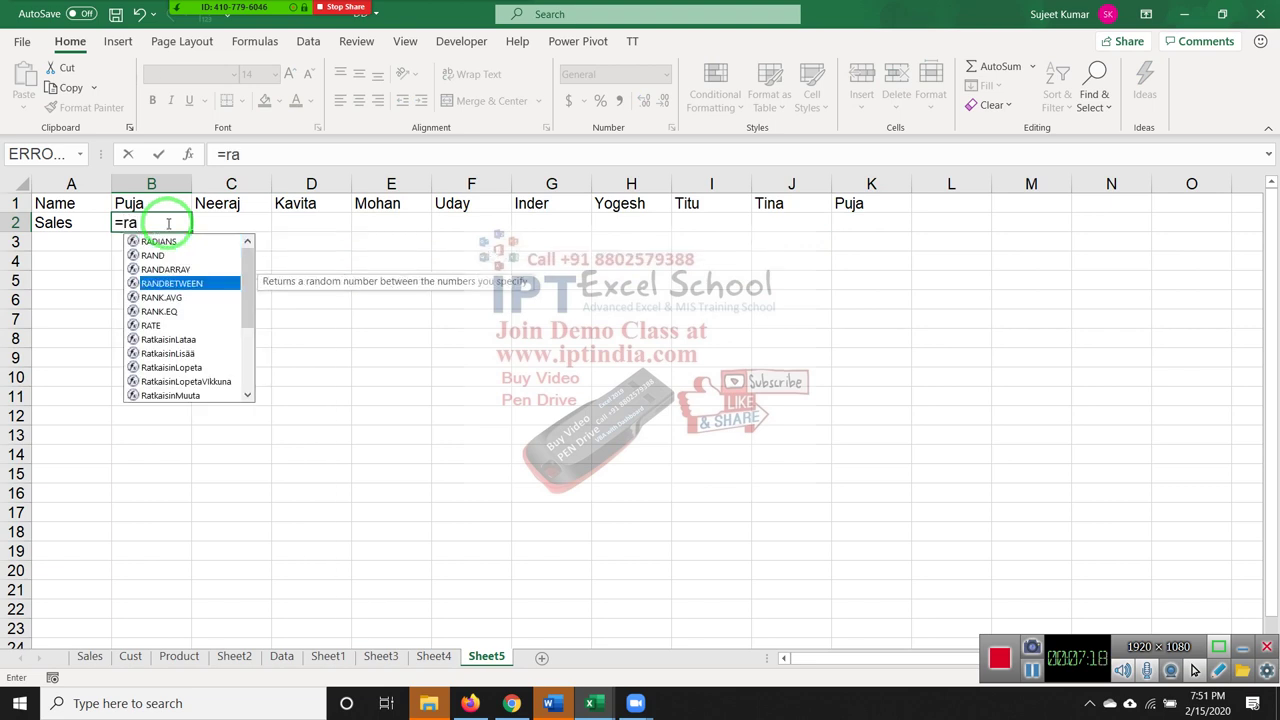
pyautogui.press('Tab')
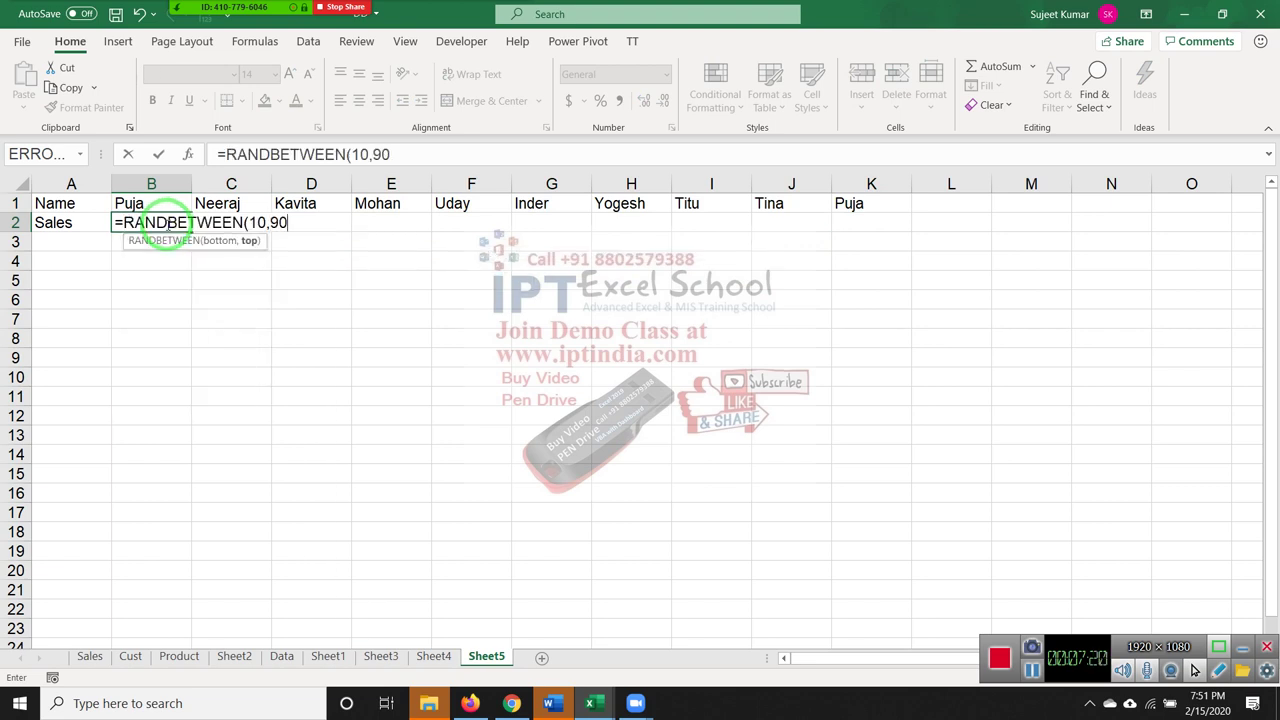
pyautogui.press('Return')
# Fill the formula across B2:K2 and paste the row back as fixed values.
pyautogui.press('Up')
pyautogui.press('Up')
pyautogui.hotkey('ctrl', 'Right')
pyautogui.press('Down')
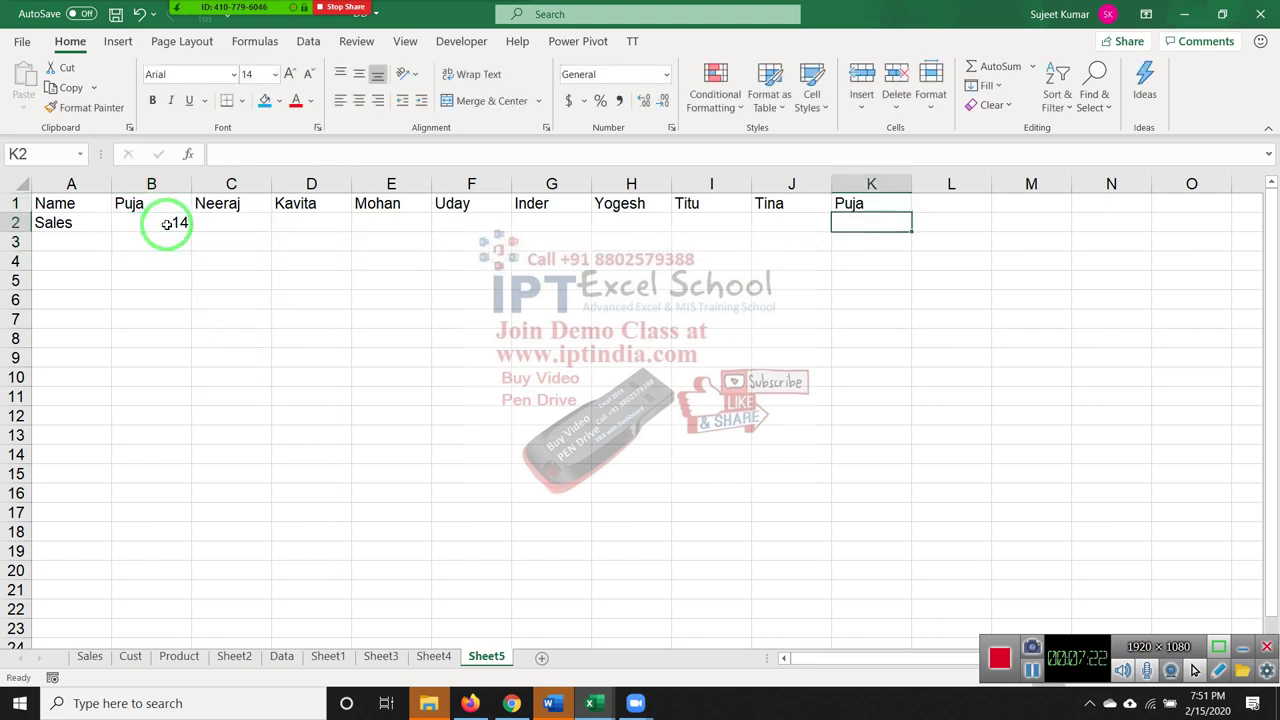
pyautogui.hotkey('ctrl', 'shift', 'Left')
pyautogui.hotkey('ctrl', 'r')
pyautogui.hotkey('ctrl', 'c')
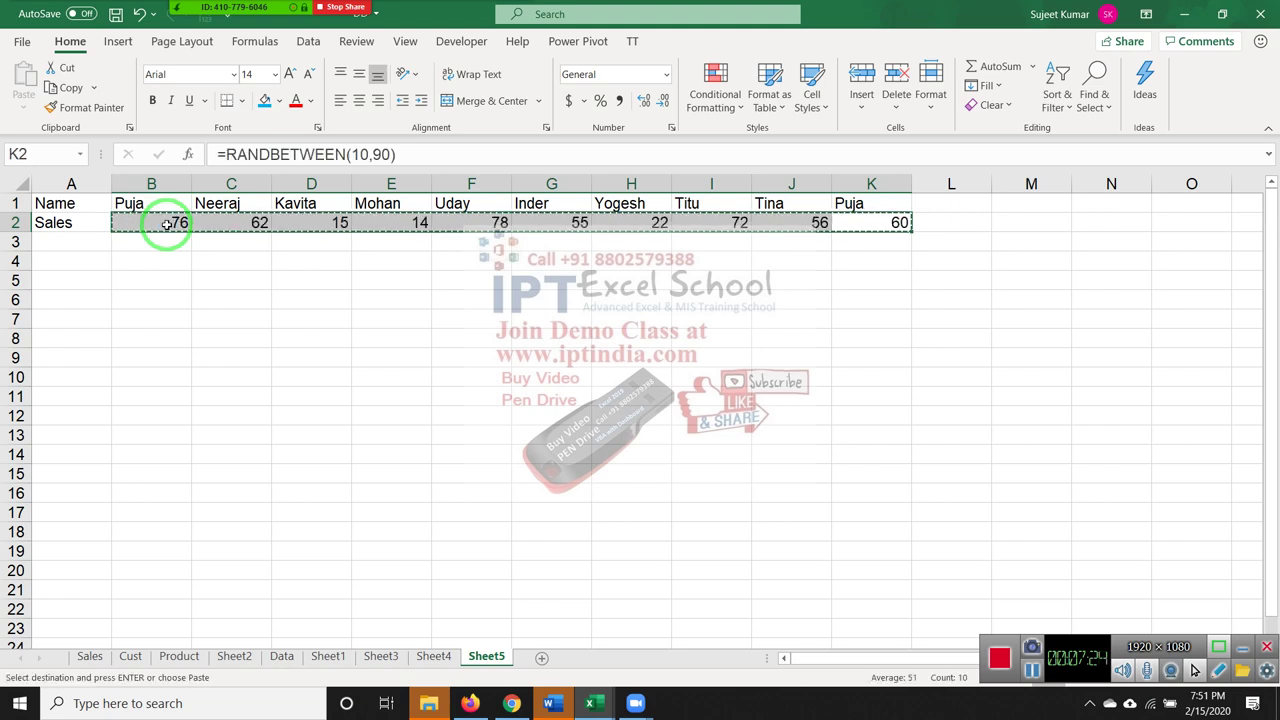
pyautogui.click(24, 110)
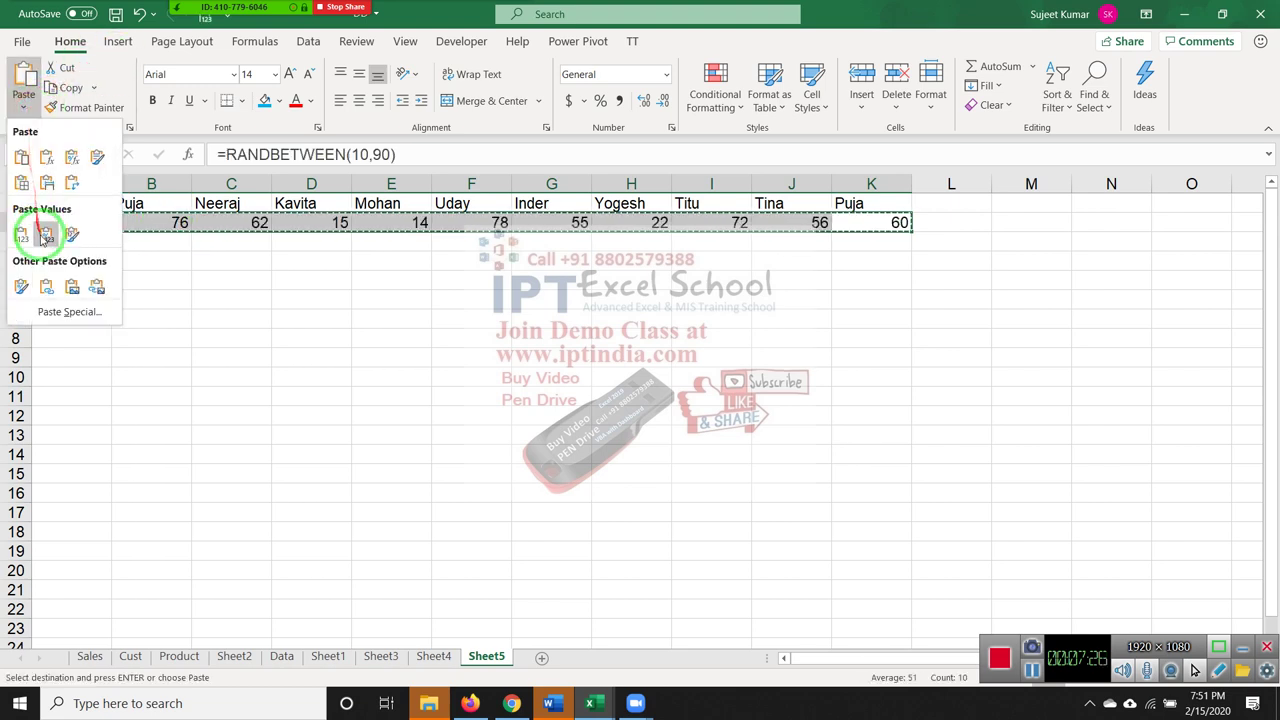
pyautogui.click(28, 229)
pyautogui.press('Escape')
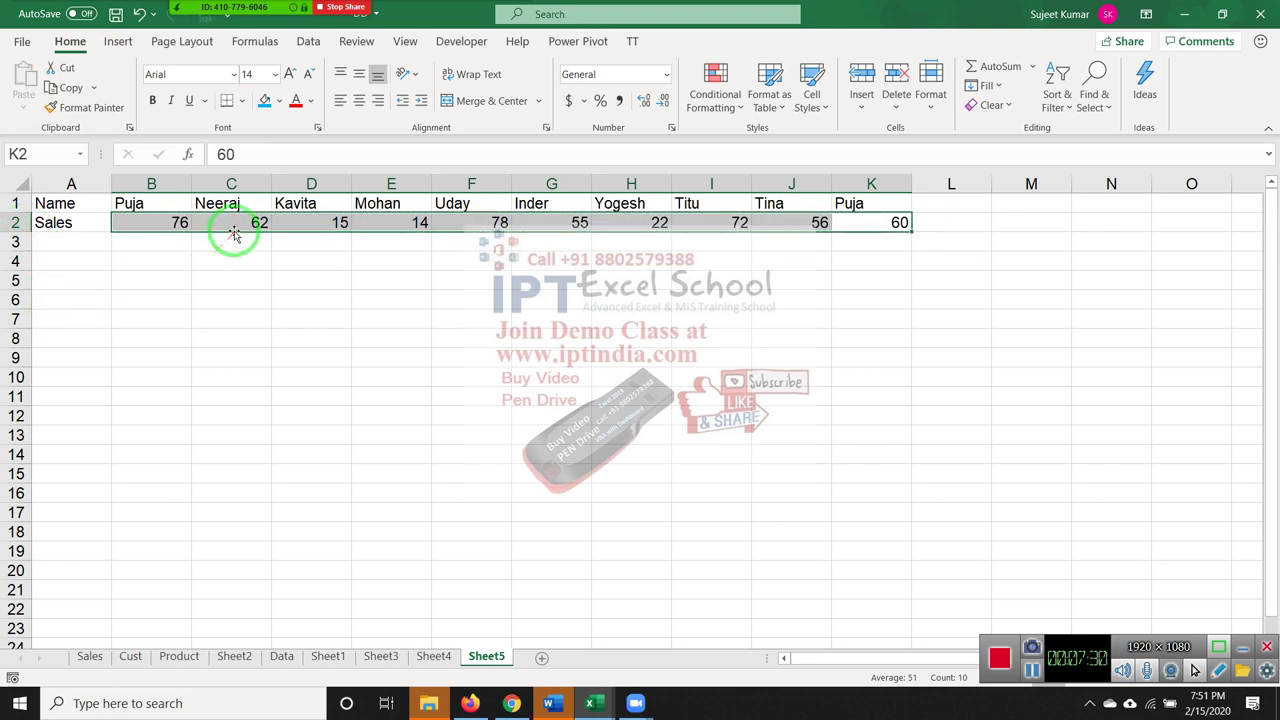
# Select the Name and Sales rows B1:K2 and start a Custom Sort, bringing up its orientation Options.
pyautogui.click(202, 223)
pyautogui.moveTo(202, 223); pyautogui.dragTo(197, 380)
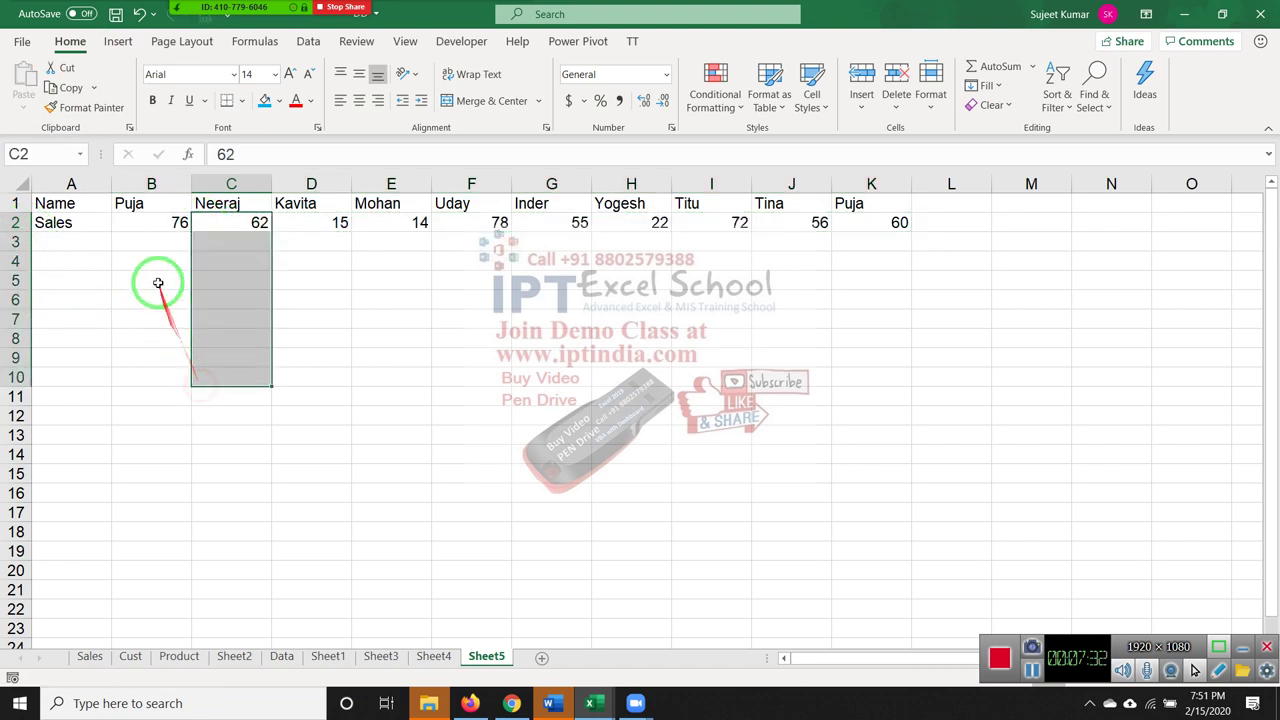
pyautogui.moveTo(131, 200); pyautogui.dragTo(460, 233)
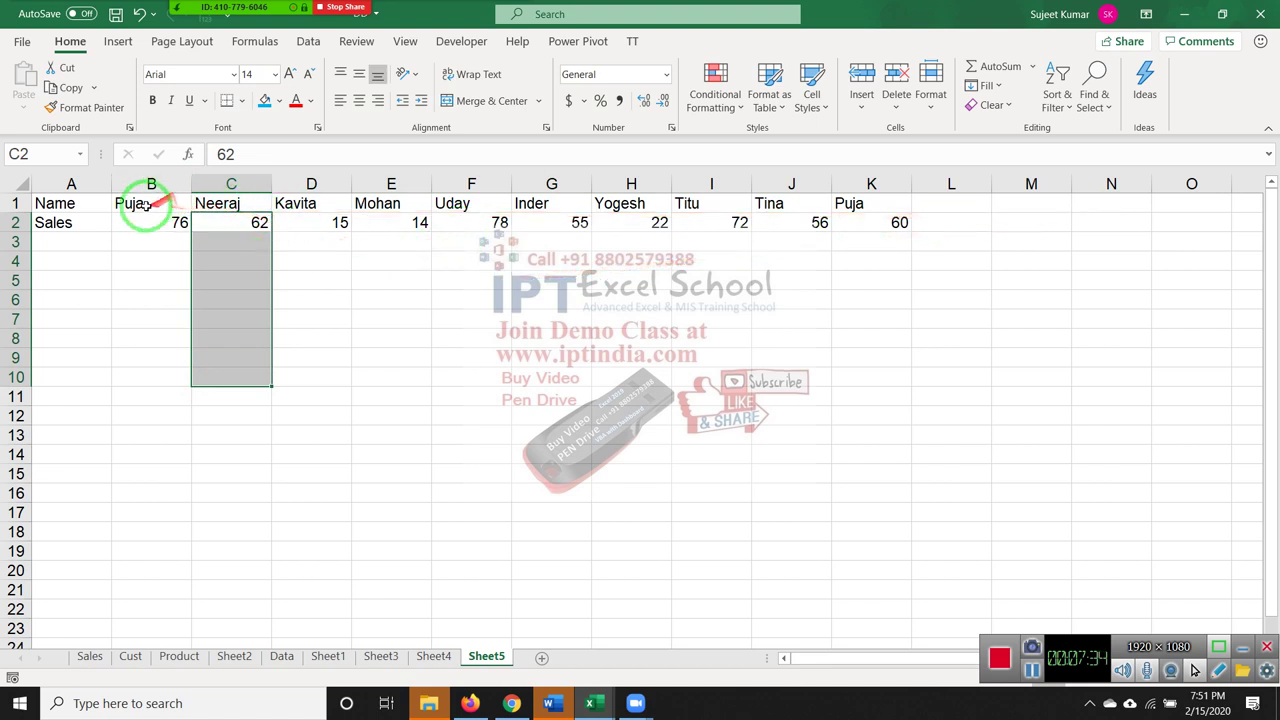
pyautogui.moveTo(140, 205)
pyautogui.mouseDown()
pyautogui.moveTo(958, 168)
pyautogui.moveTo(880, 218)
pyautogui.mouseUp()
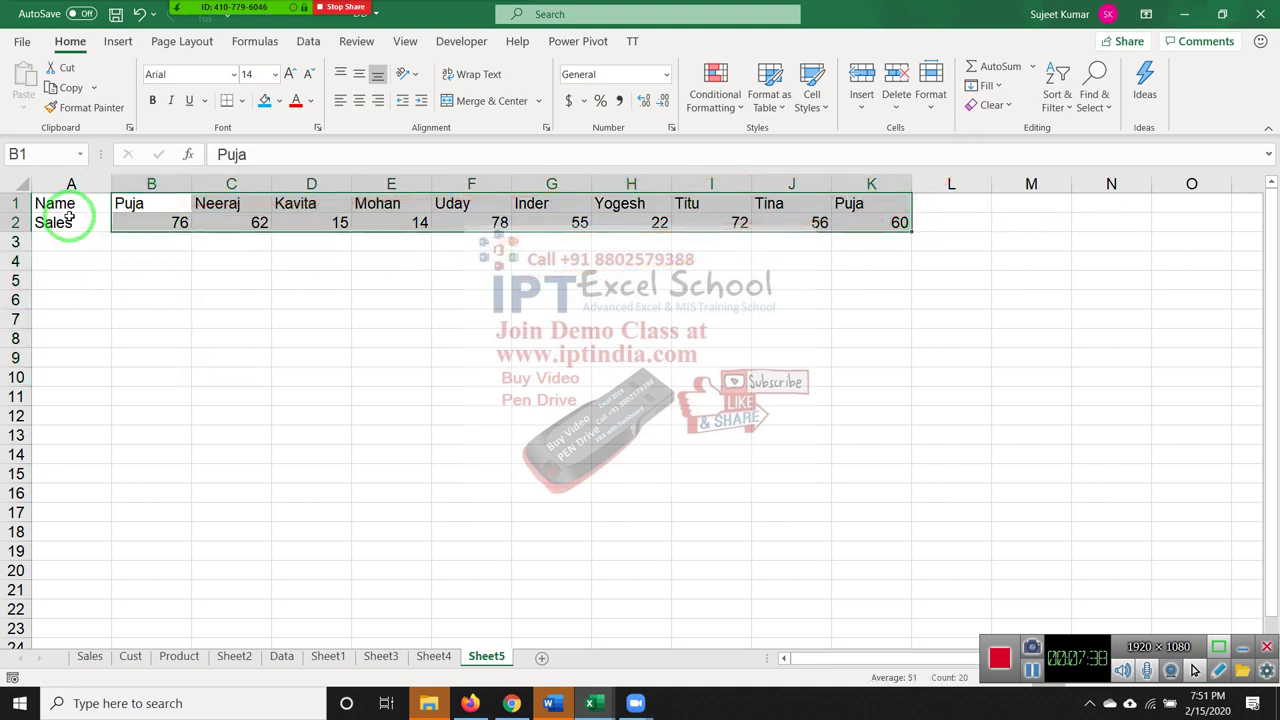
pyautogui.moveTo(63, 214); pyautogui.dragTo(86, 214)
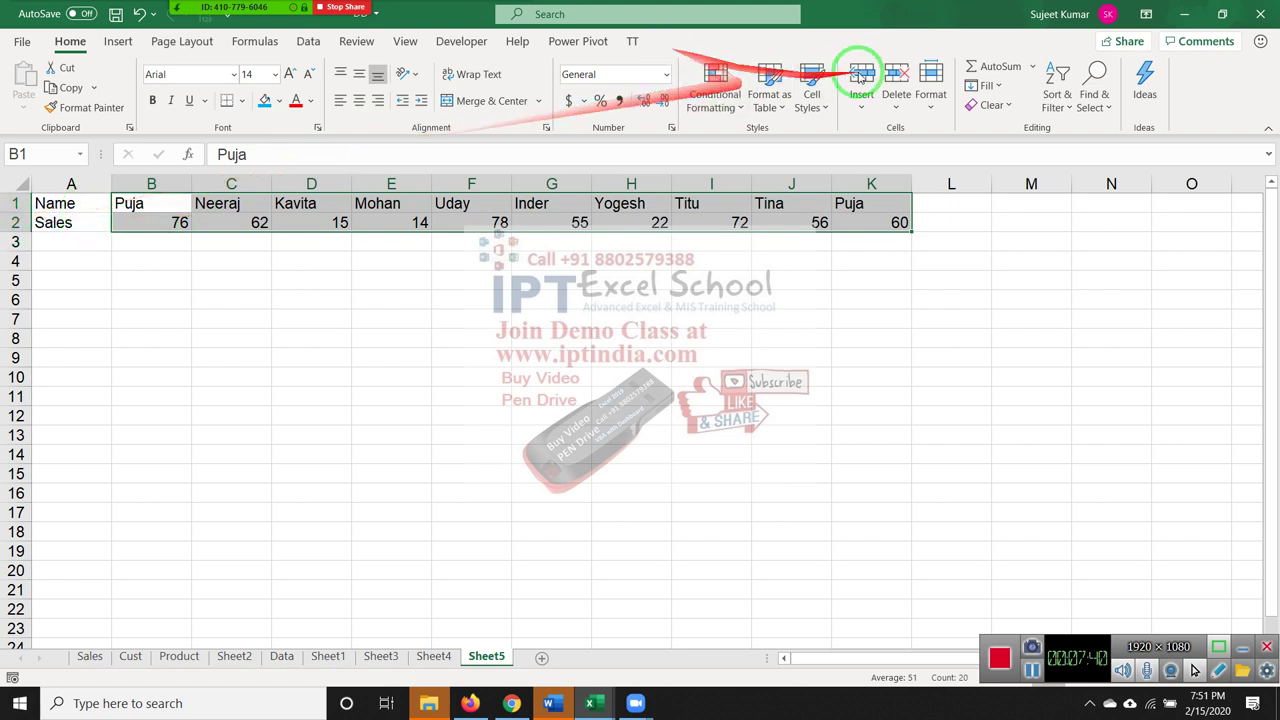
pyautogui.click(1057, 108)
pyautogui.click(1075, 176)
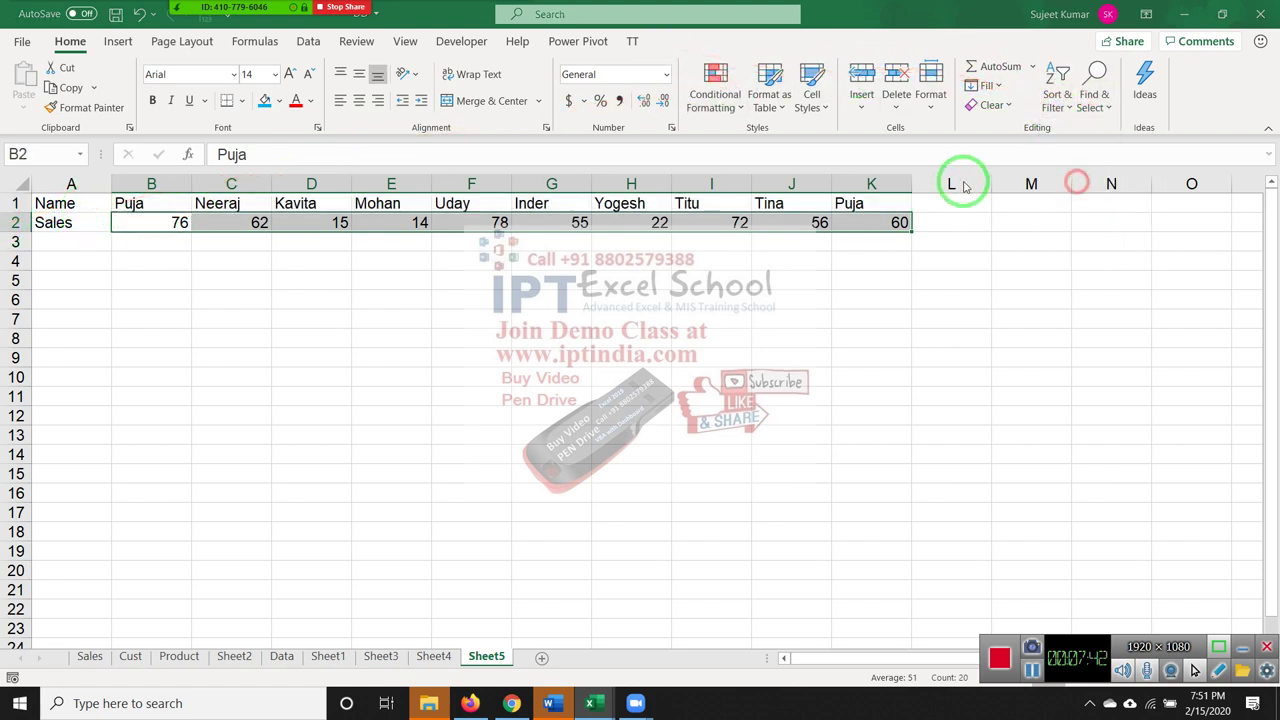
pyautogui.click(564, 218)
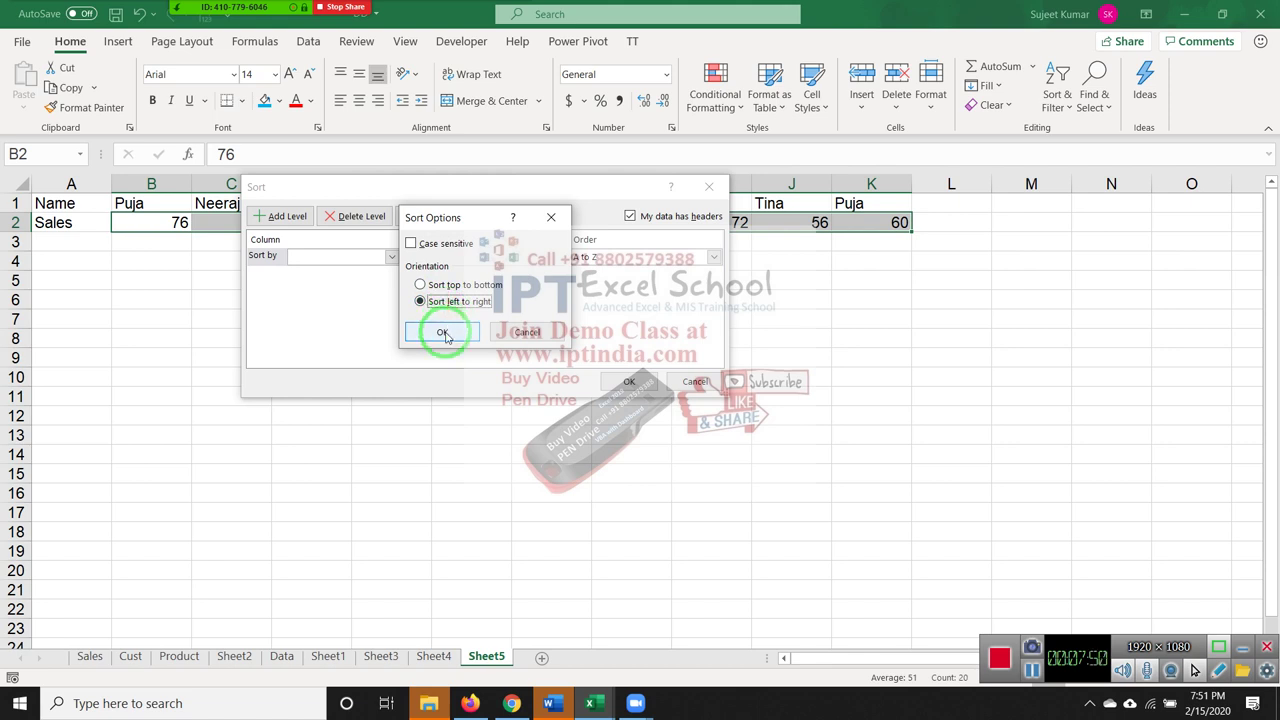
# Sort B1:K2 left to right by Row 2 (Sales), smallest to largest, from 14 to 78.
pyautogui.click(443, 333)
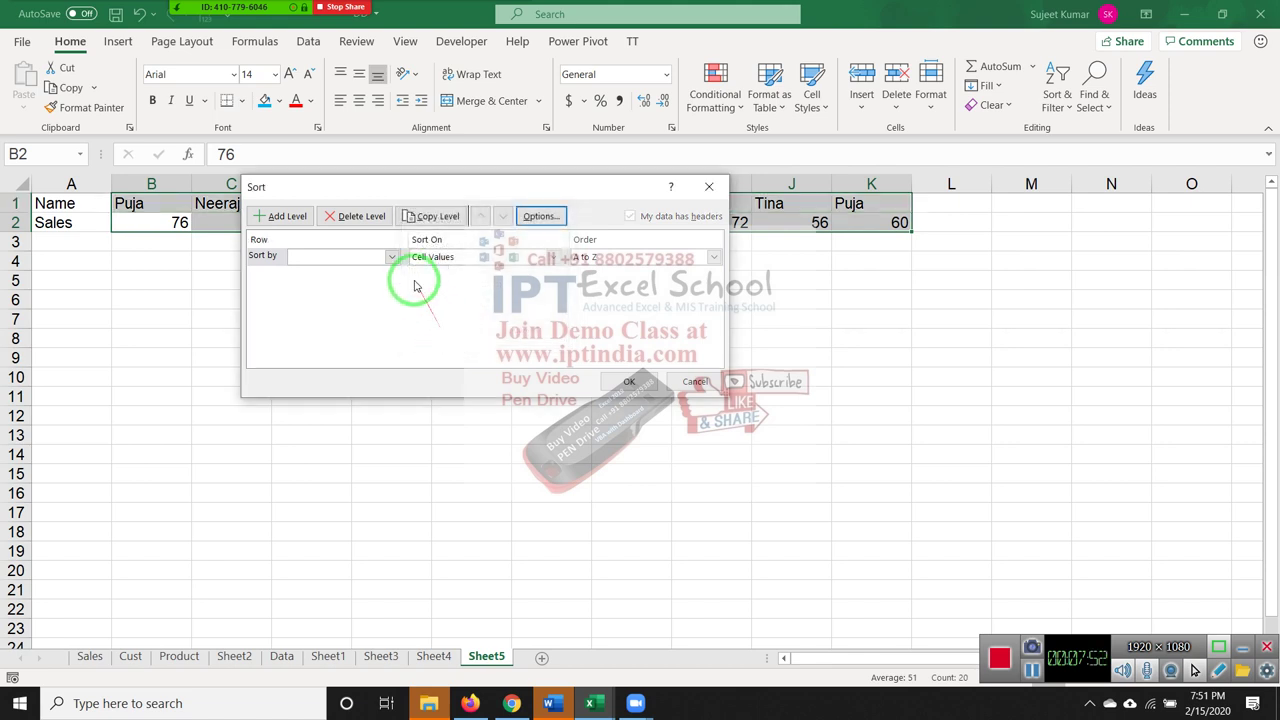
pyautogui.click(391, 258)
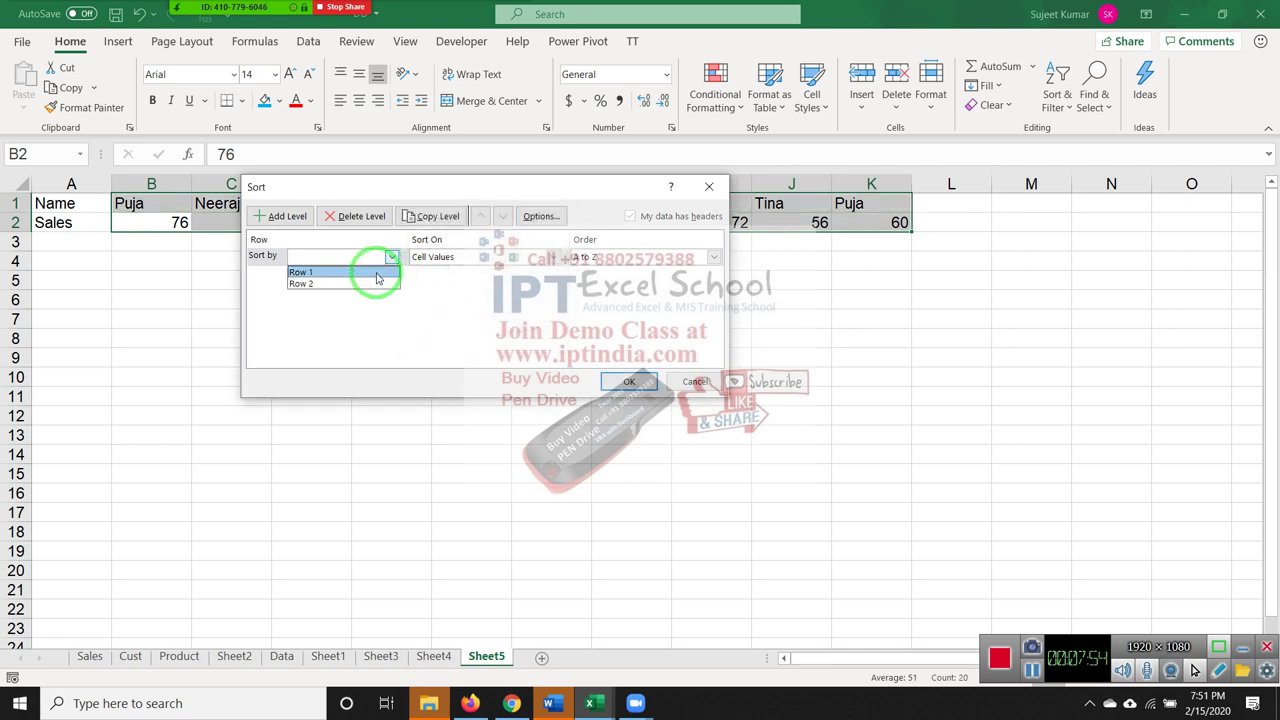
pyautogui.click(378, 284)
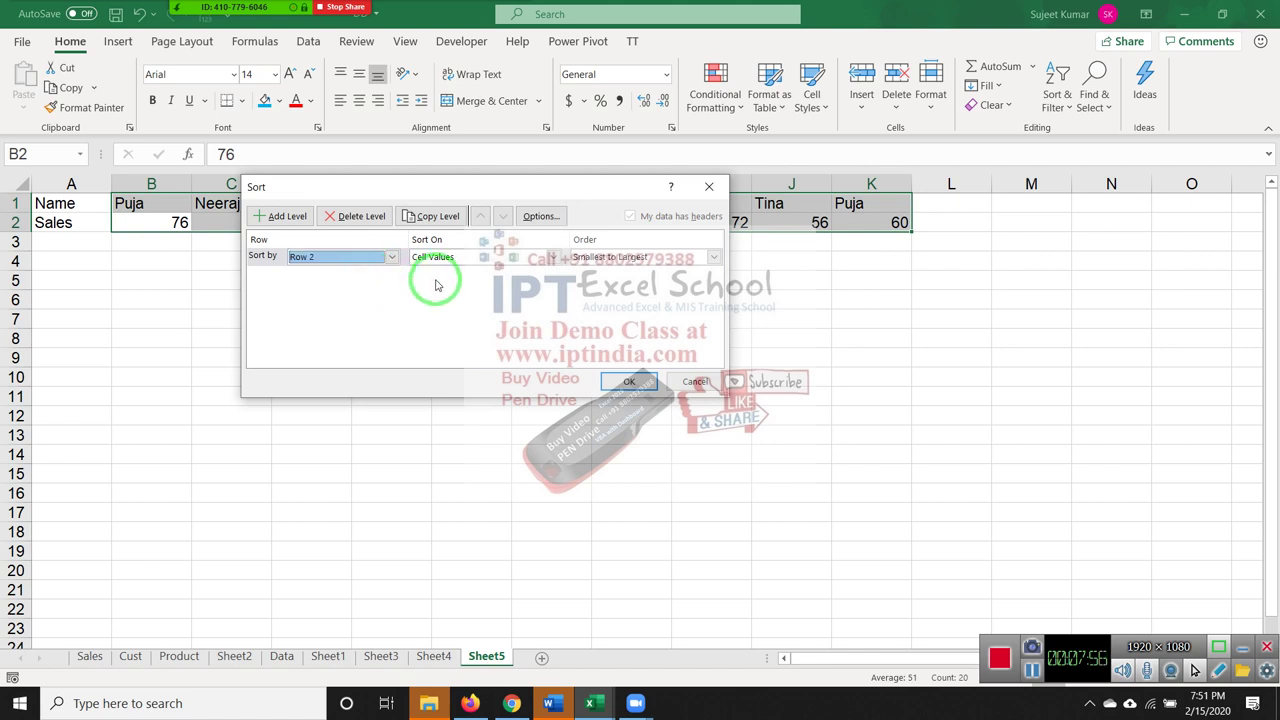
pyautogui.click(628, 382)
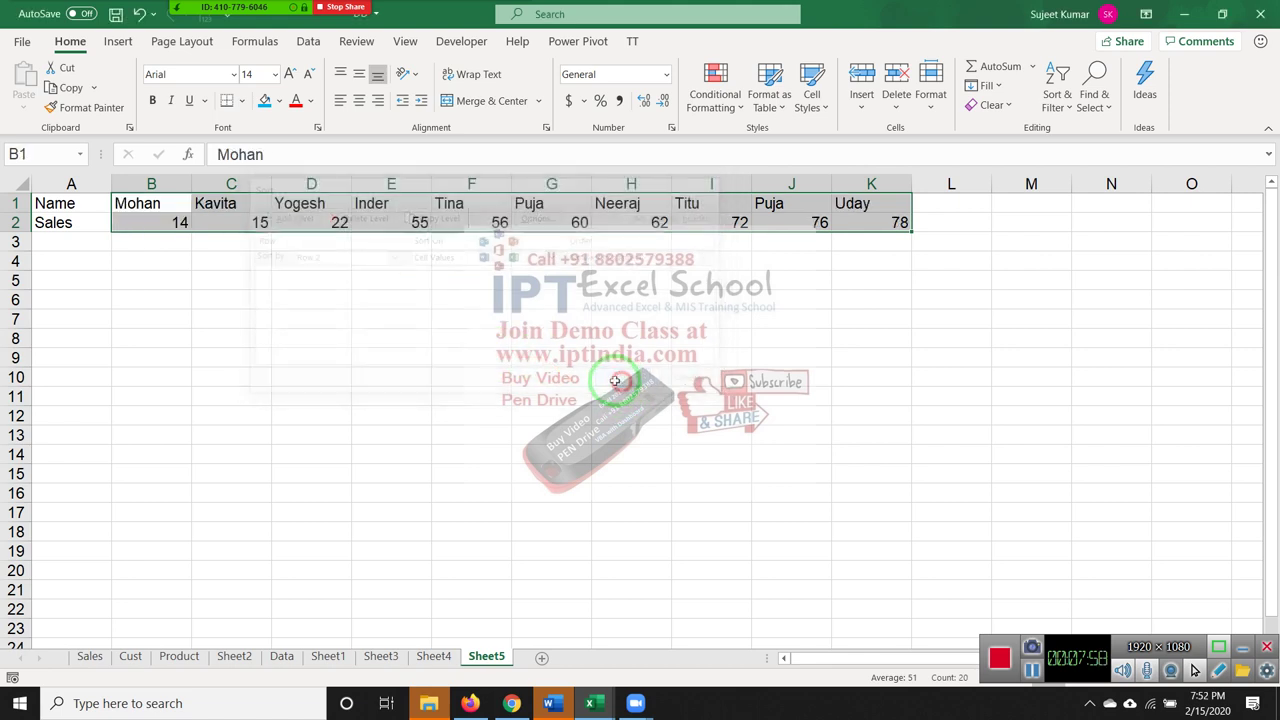
pyautogui.moveTo(172, 222)
pyautogui.mouseDown()
pyautogui.moveTo(877, 161)
pyautogui.moveTo(846, 170)
pyautogui.mouseUp()
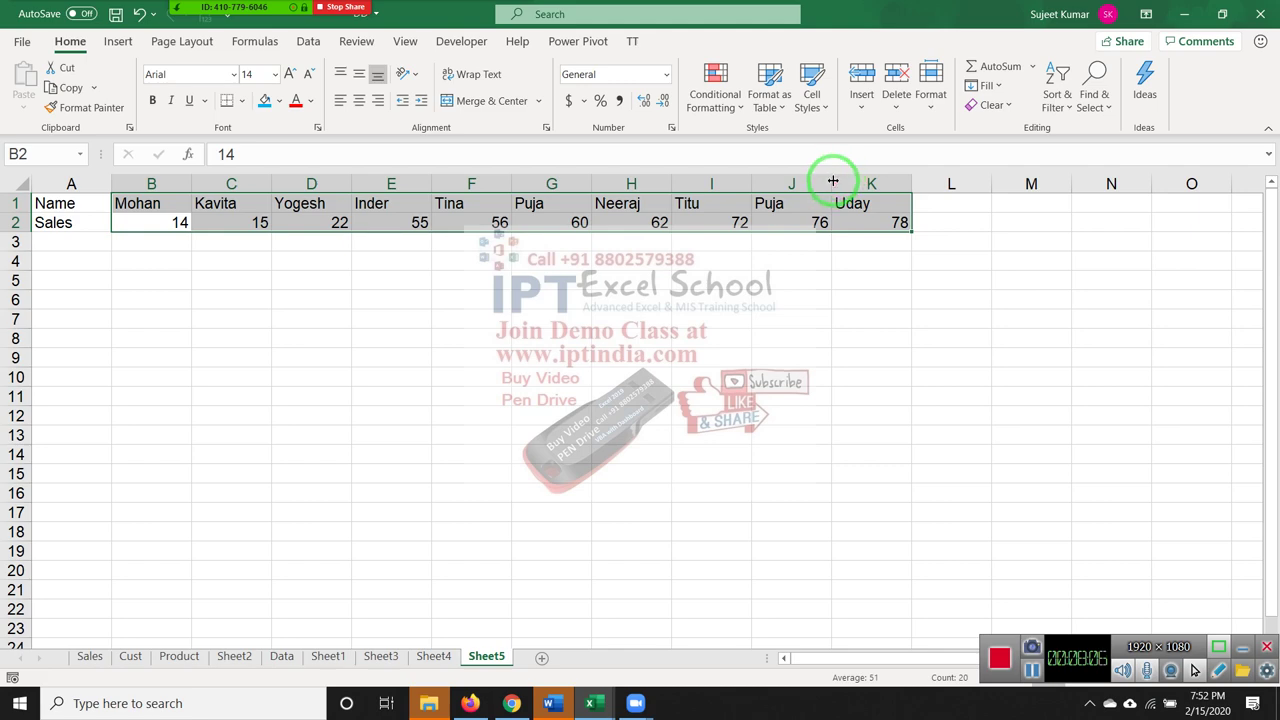
pyautogui.click(475, 224)
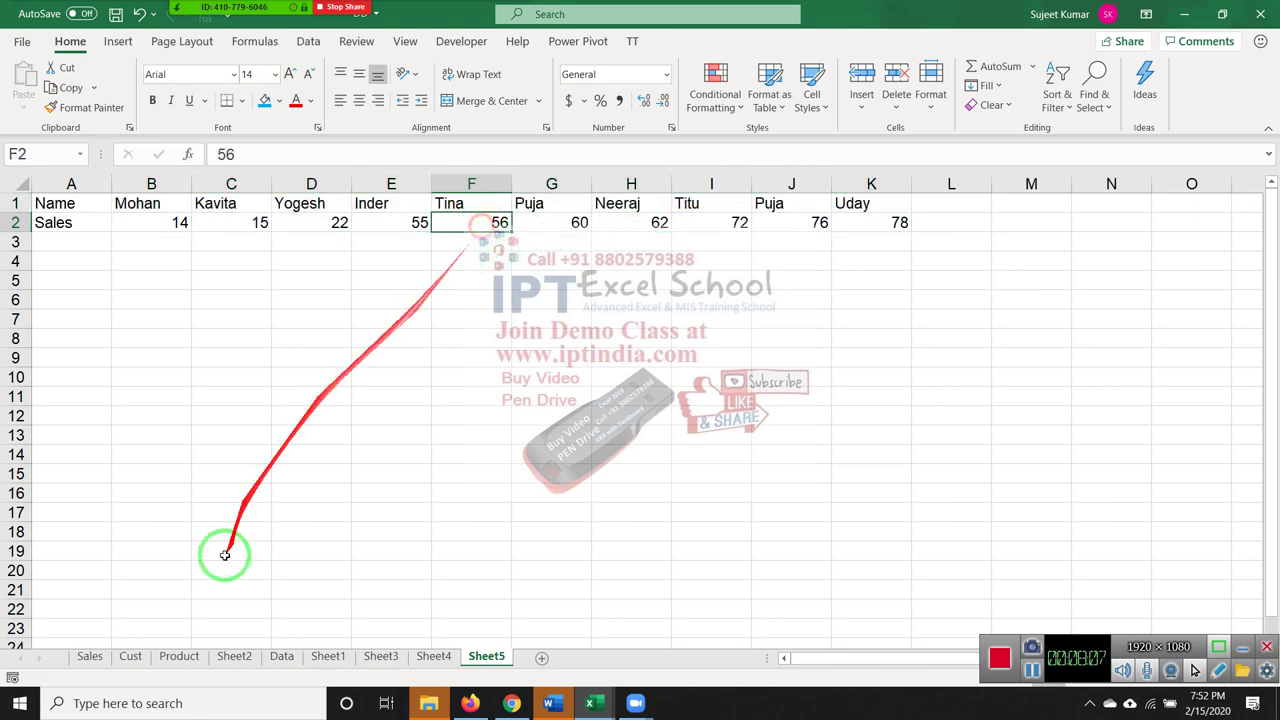
# Return to the Data sheet, pick a table cell, and bring up Custom Sort's Sort by column list.
pyautogui.click(294, 657)
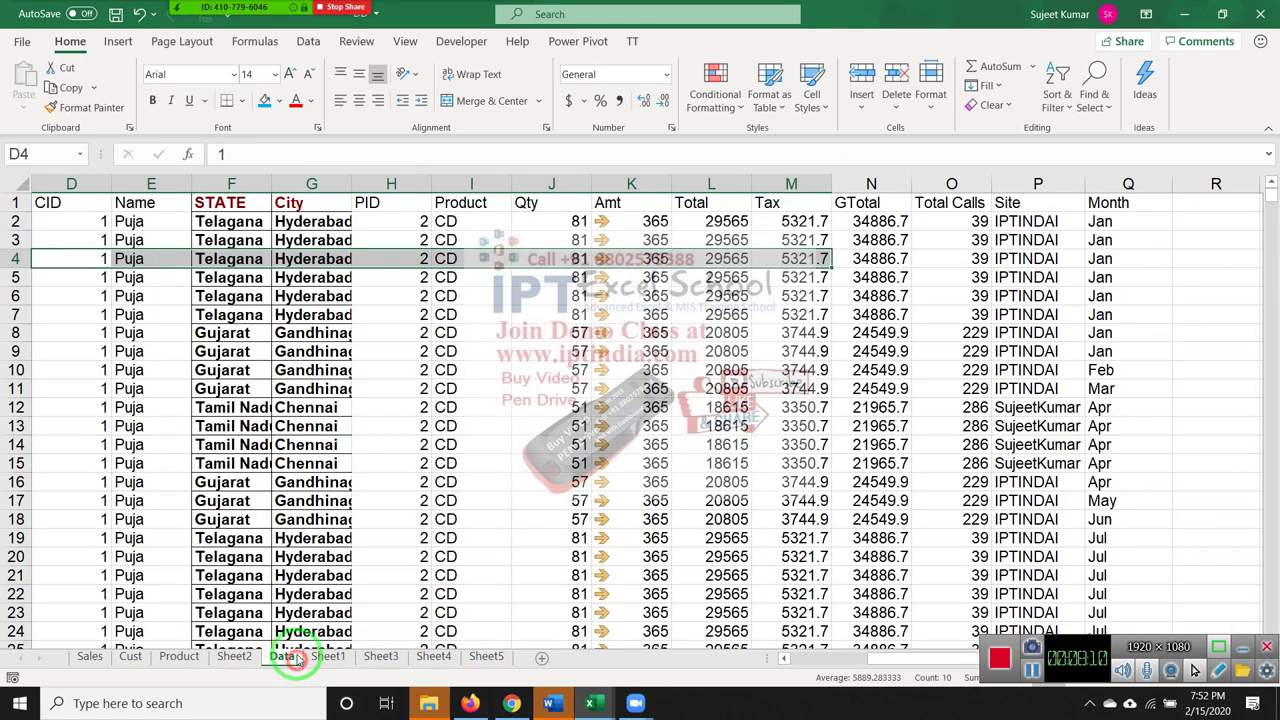
pyautogui.click(320, 425)
pyautogui.click(1058, 100)
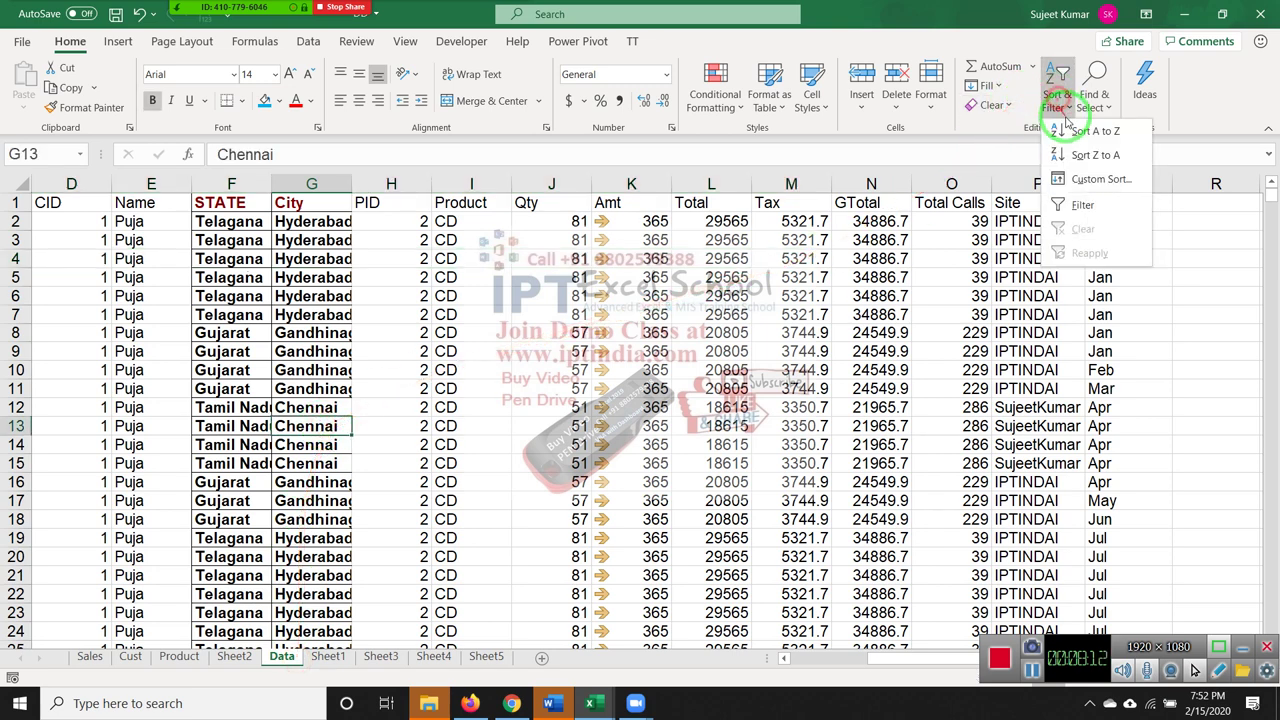
pyautogui.click(1090, 179)
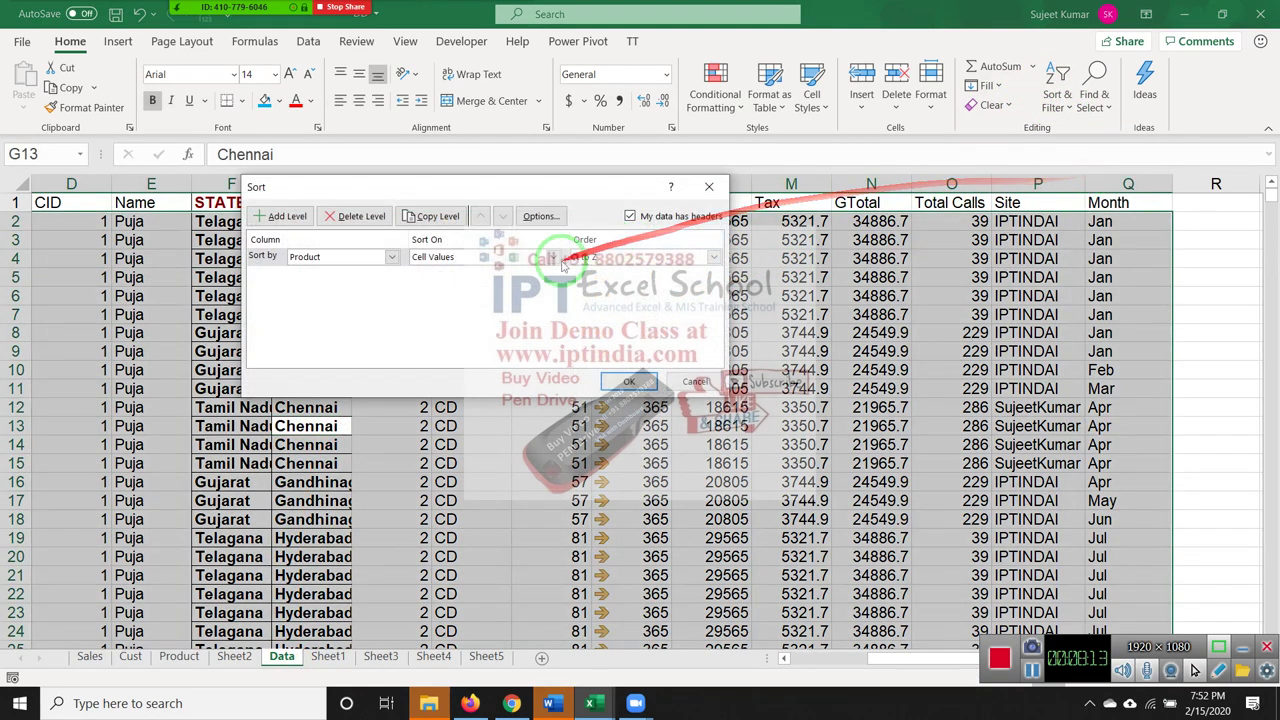
pyautogui.click(318, 262)
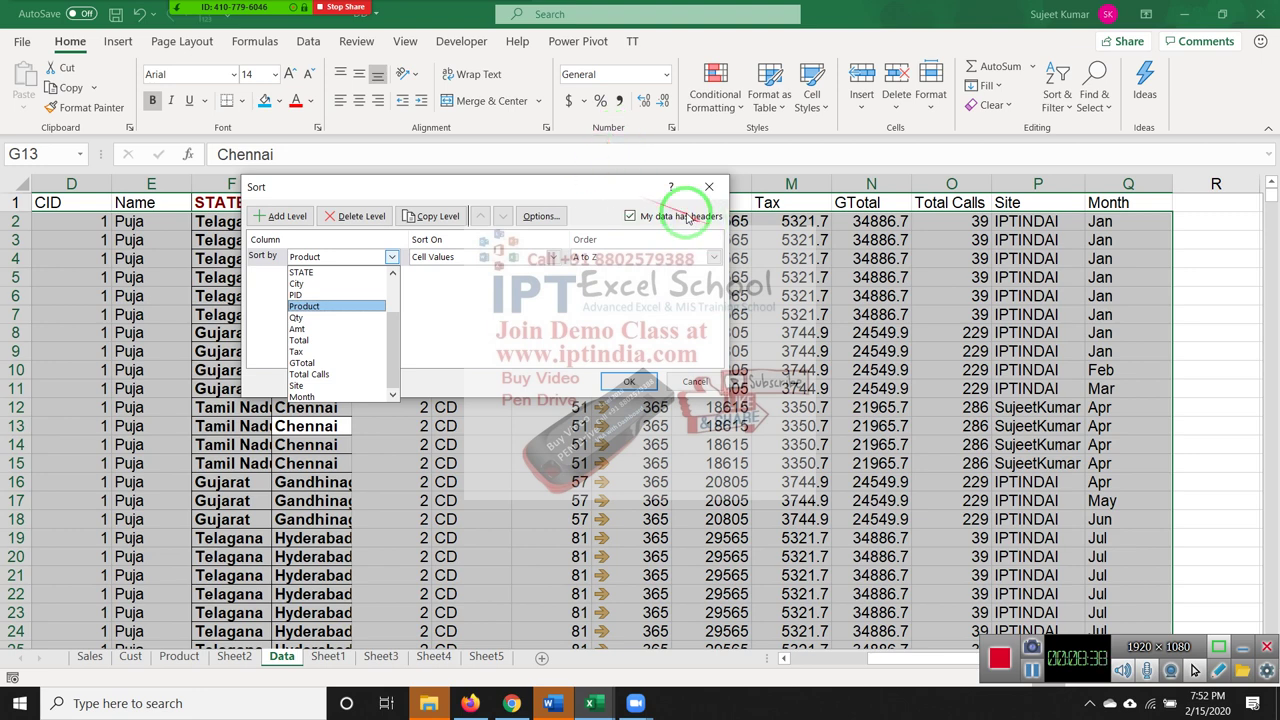
pyautogui.click(680, 218)
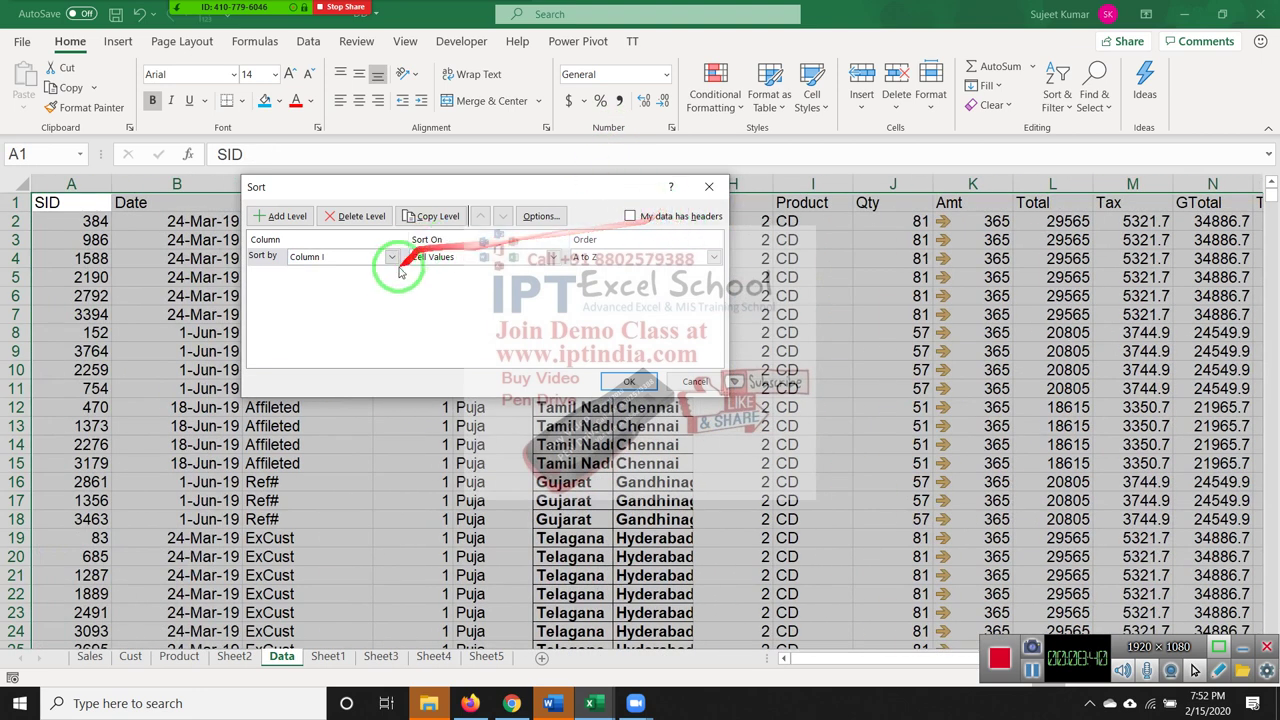
pyautogui.click(363, 266)
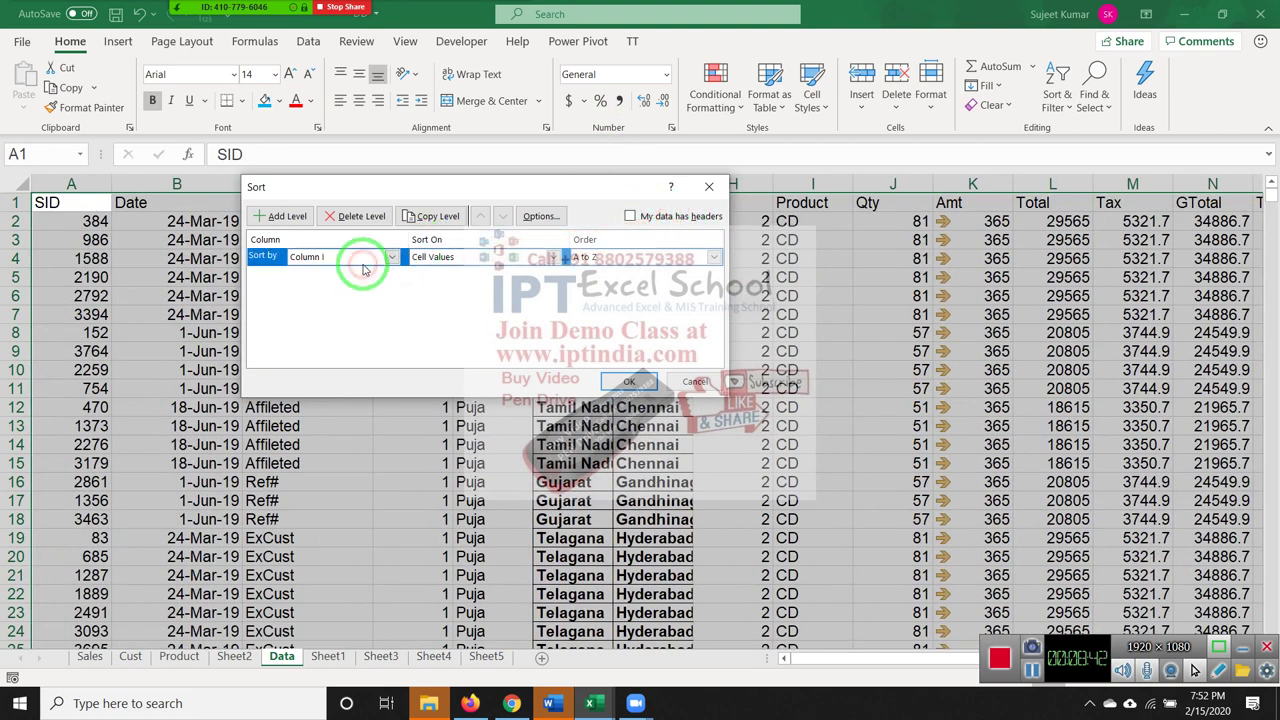
pyautogui.click(362, 260)
pyautogui.click(363, 260)
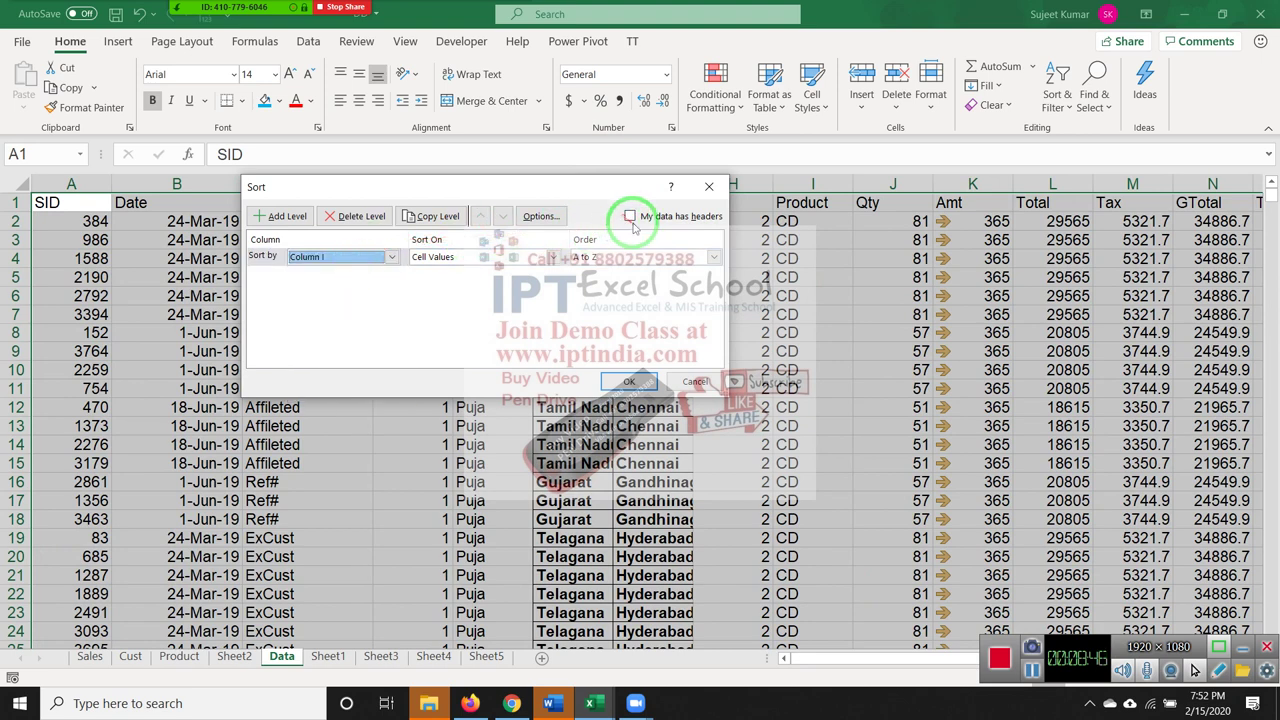
pyautogui.click(630, 216)
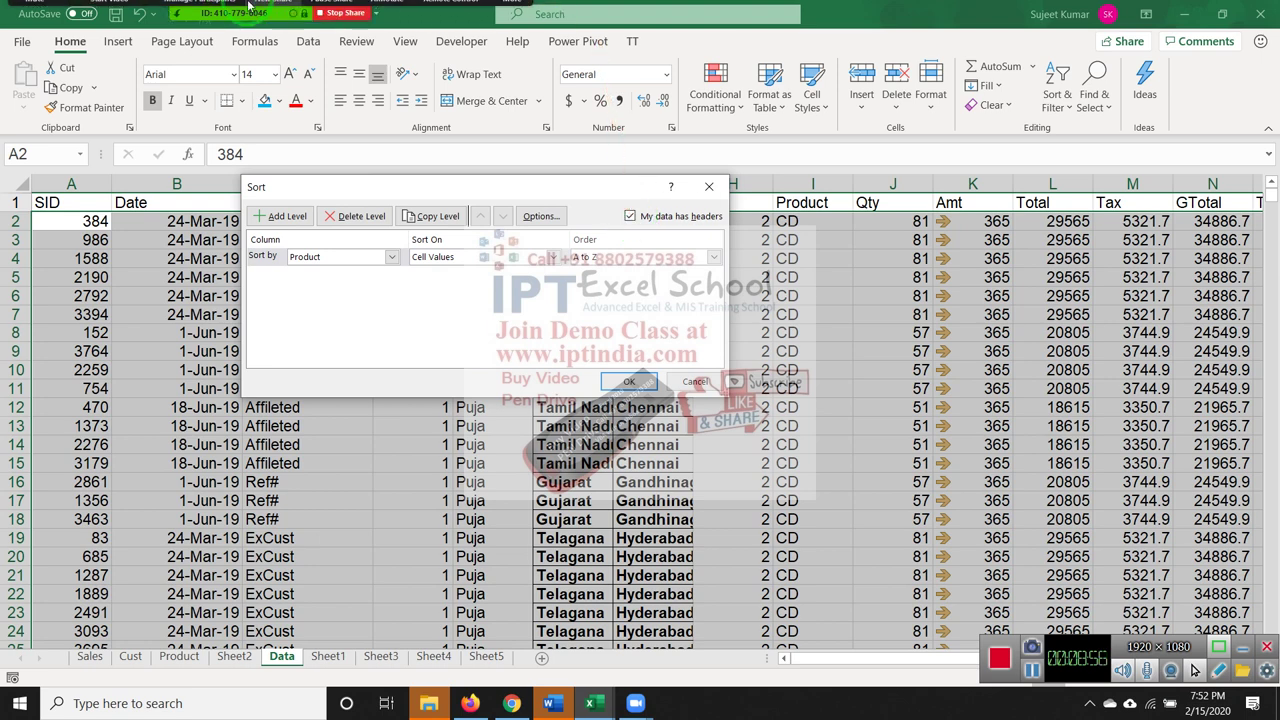
pyautogui.click(200, 14)
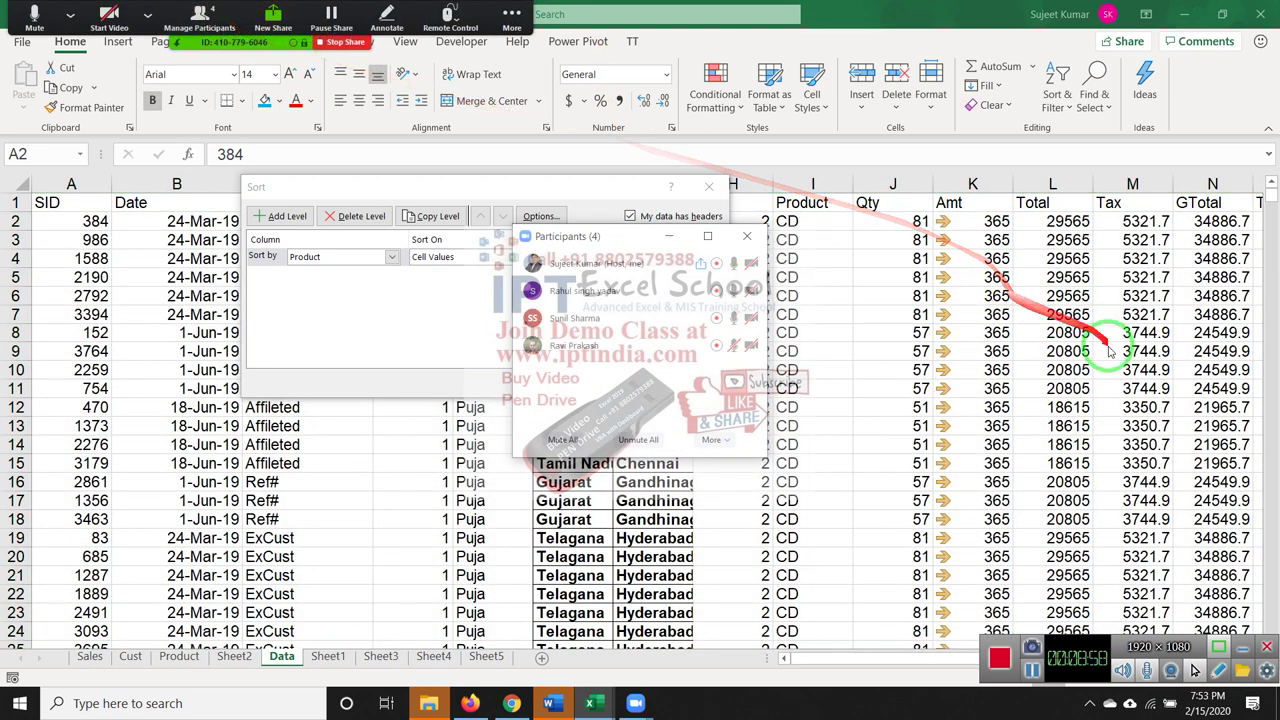
pyautogui.click(1068, 352)
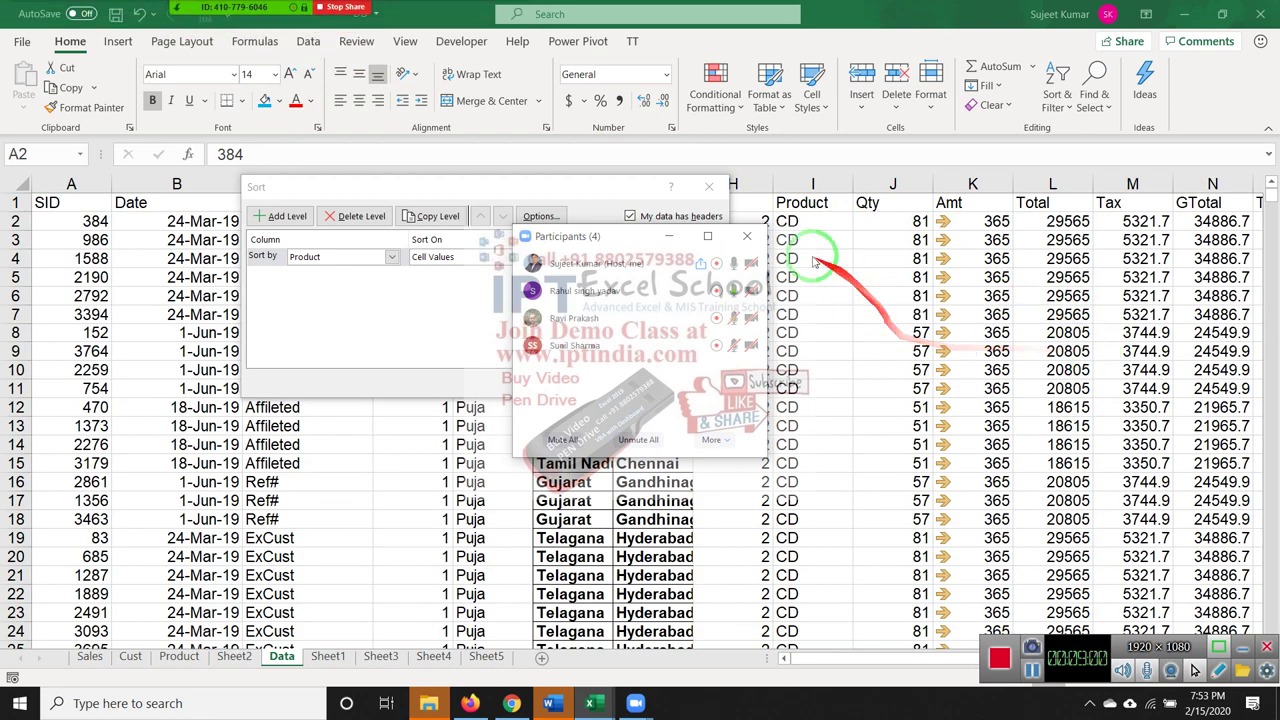
pyautogui.click(746, 236)
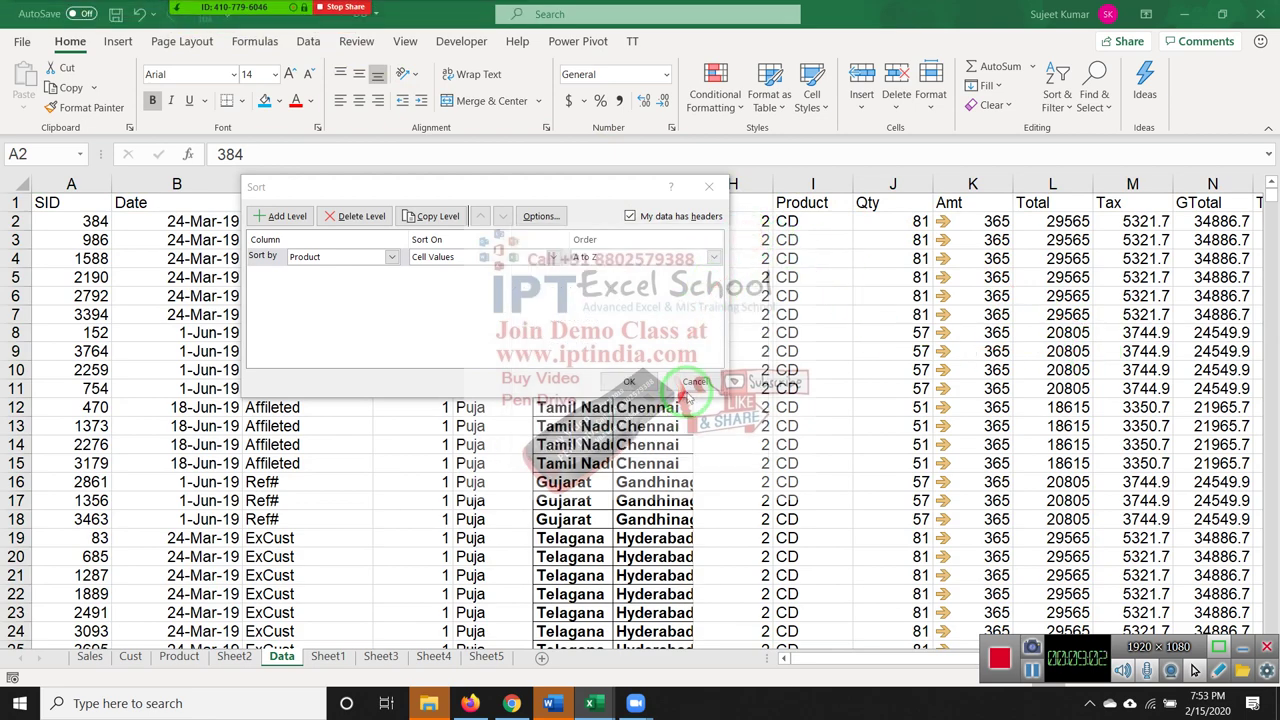